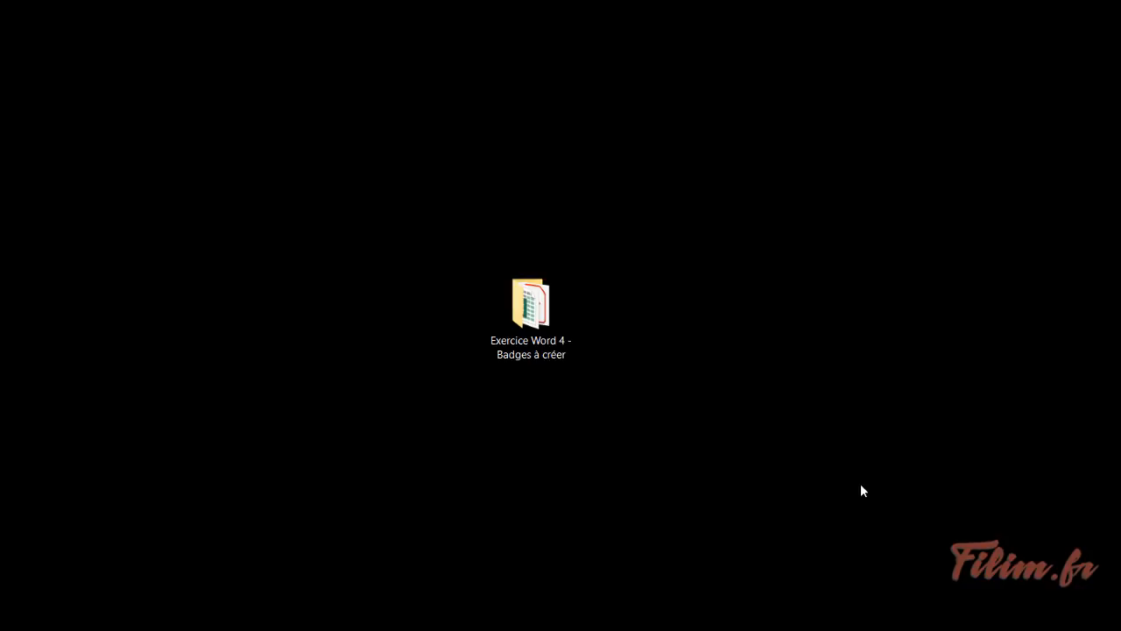
Step: Open the folder "Exercice Word 4 - Badges à créer" and look through its BDD workbook, CONSIGNES PDF and LOGO image files
double_click(541, 330)
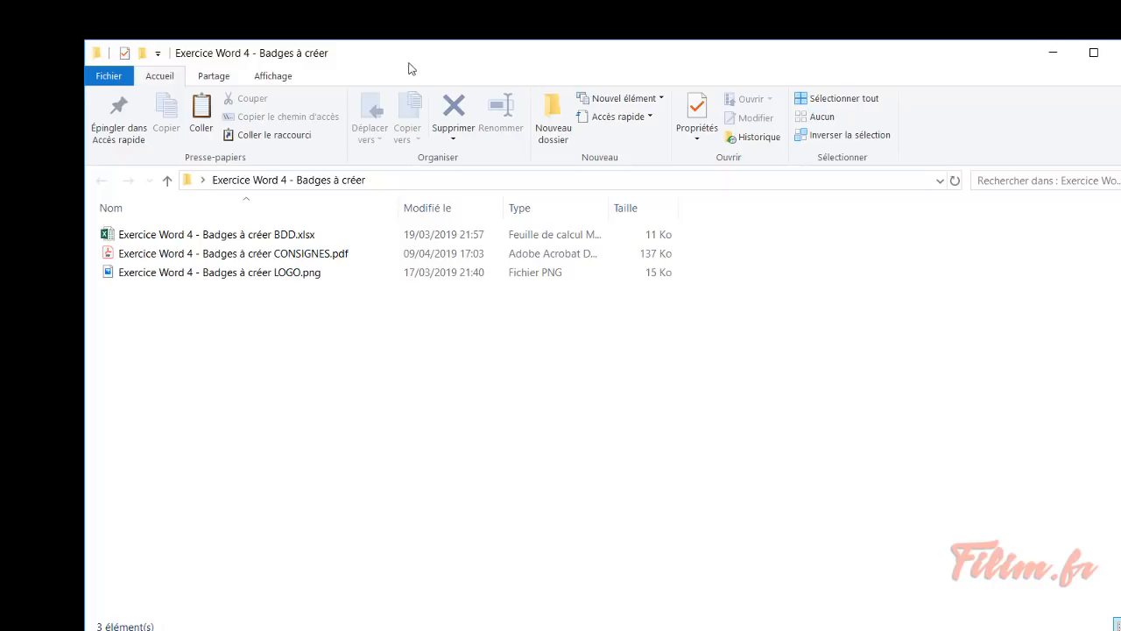
left_click(302, 235)
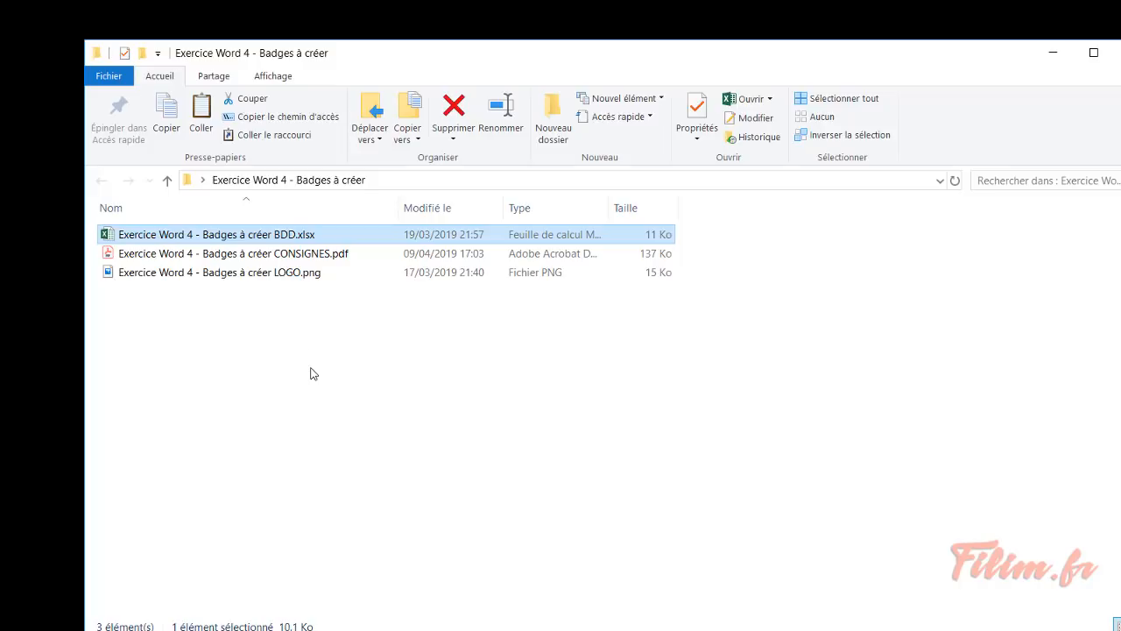
left_click(328, 253)
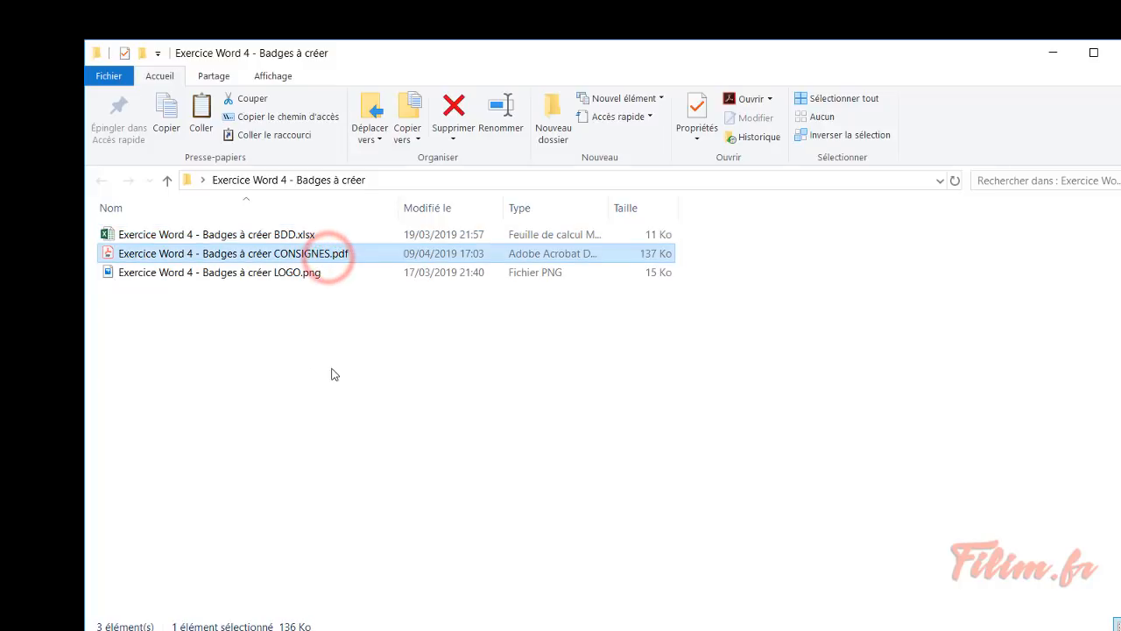
left_click(301, 275)
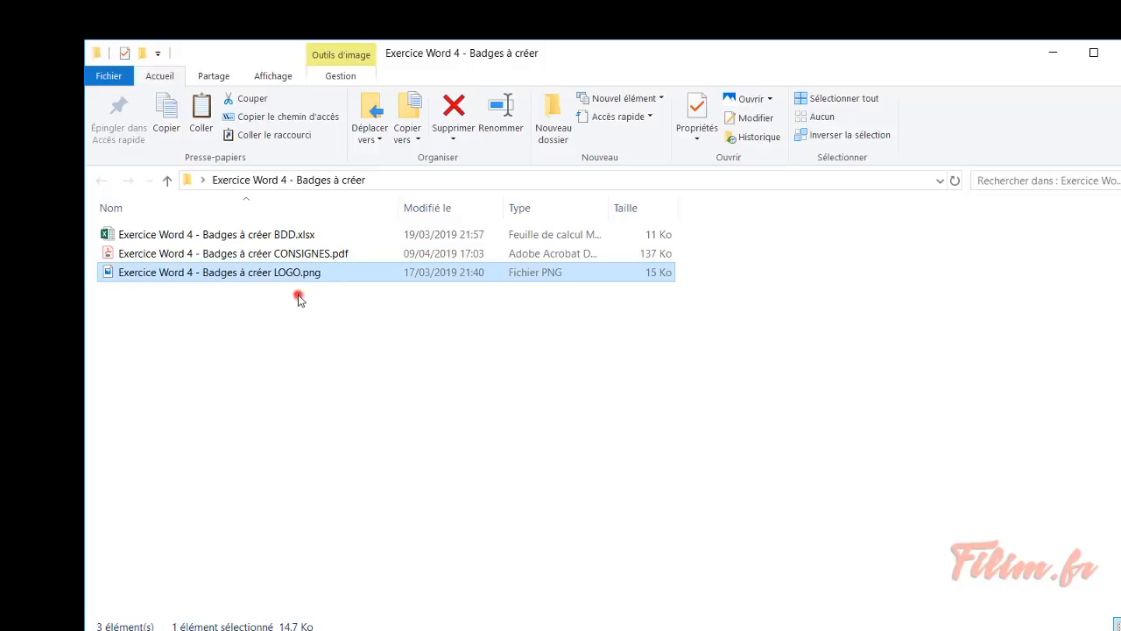
left_click(296, 295)
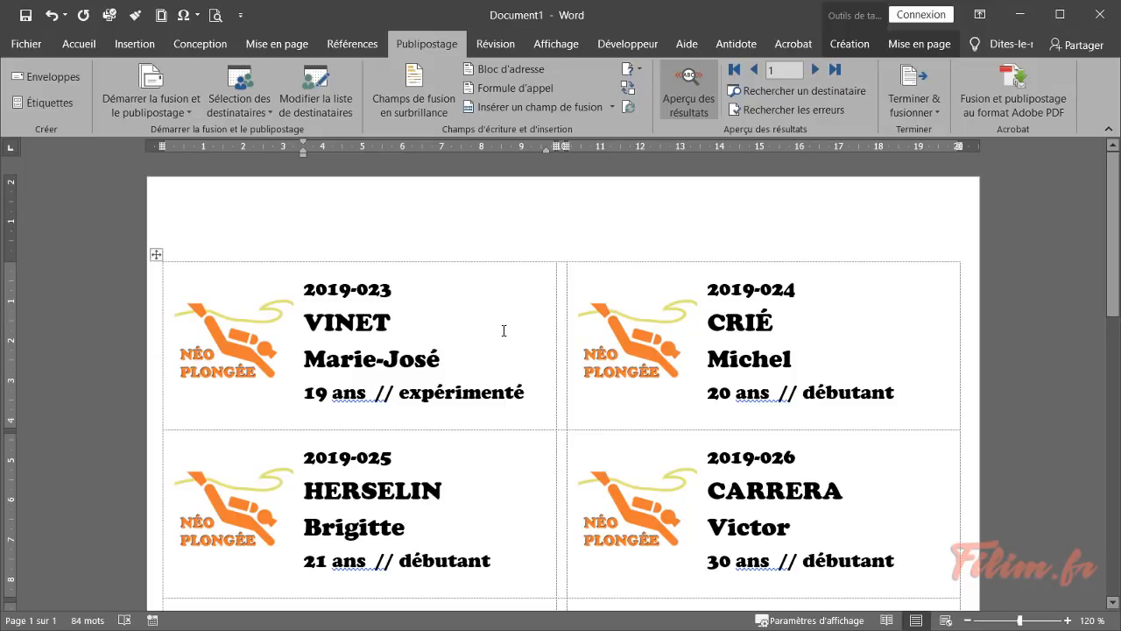
Step: Examine the finished badge labels across the whole page of the Word document, then close it and return to the exercise folder
scroll(504, 330, "down", 4)
scroll(490, 337, "down", 3)
scroll(490, 337, "down", 4)
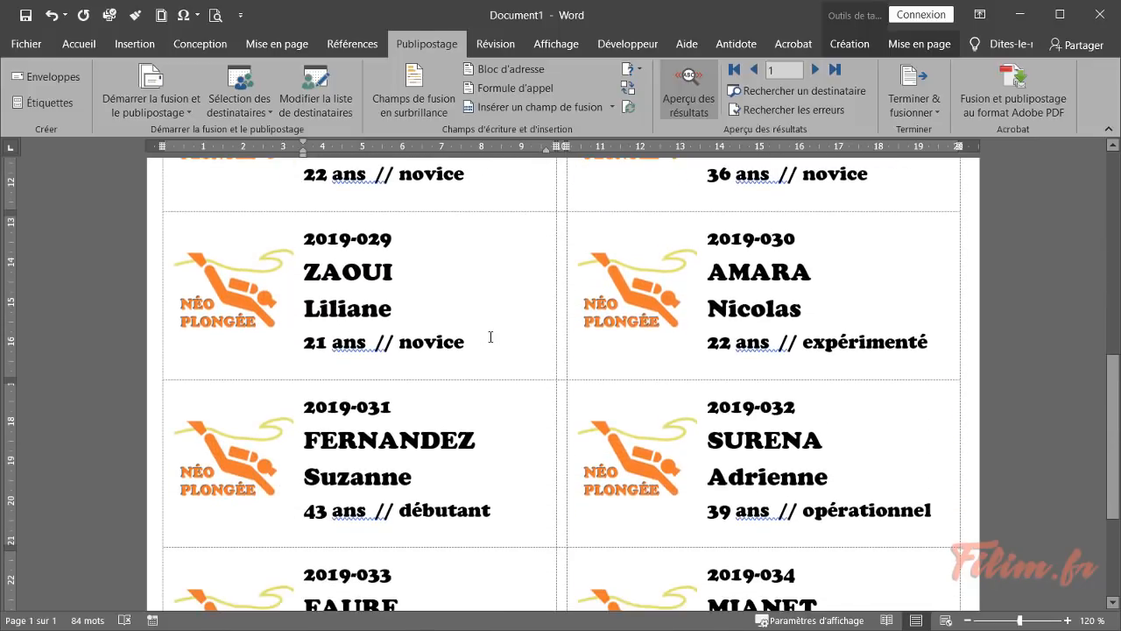
scroll(490, 337, "down", 1)
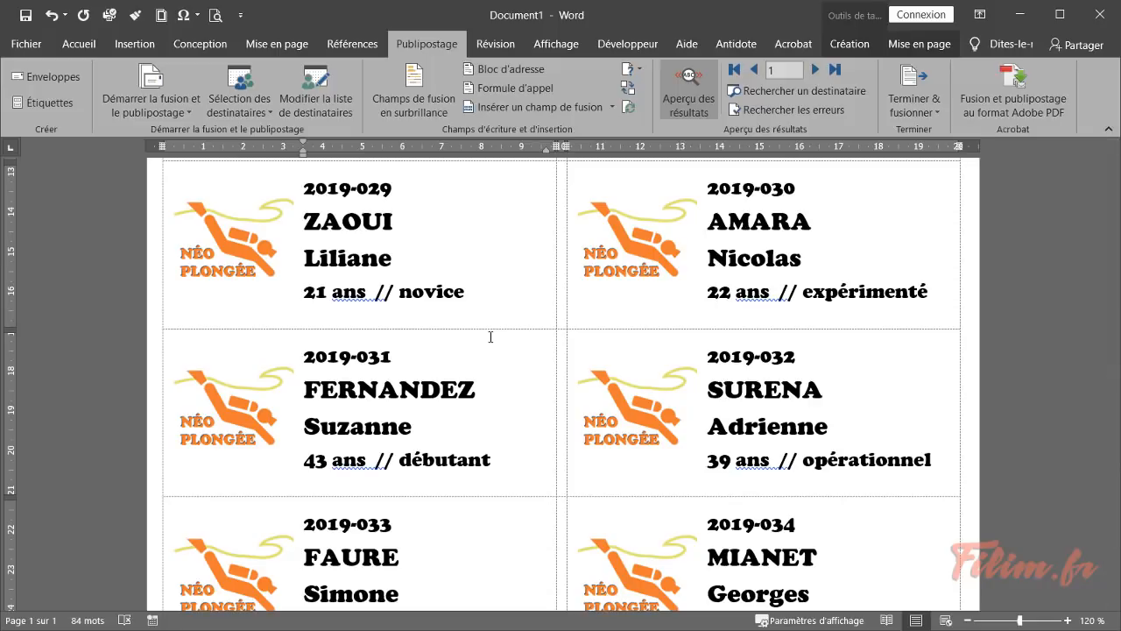
scroll(487, 357, "down", 2)
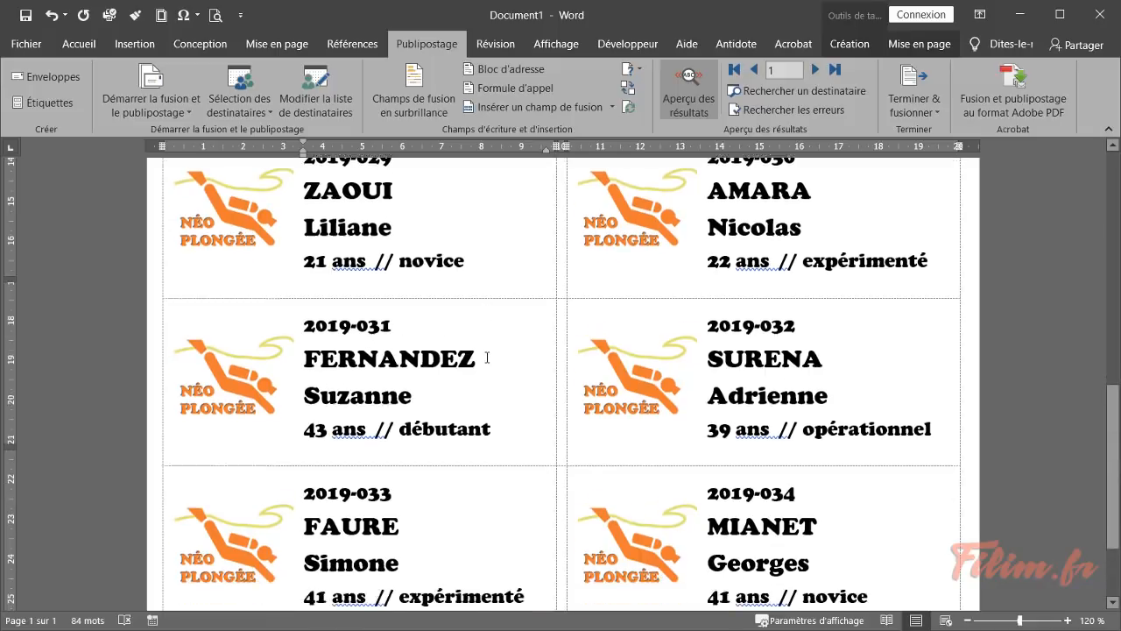
scroll(499, 377, "up", 5)
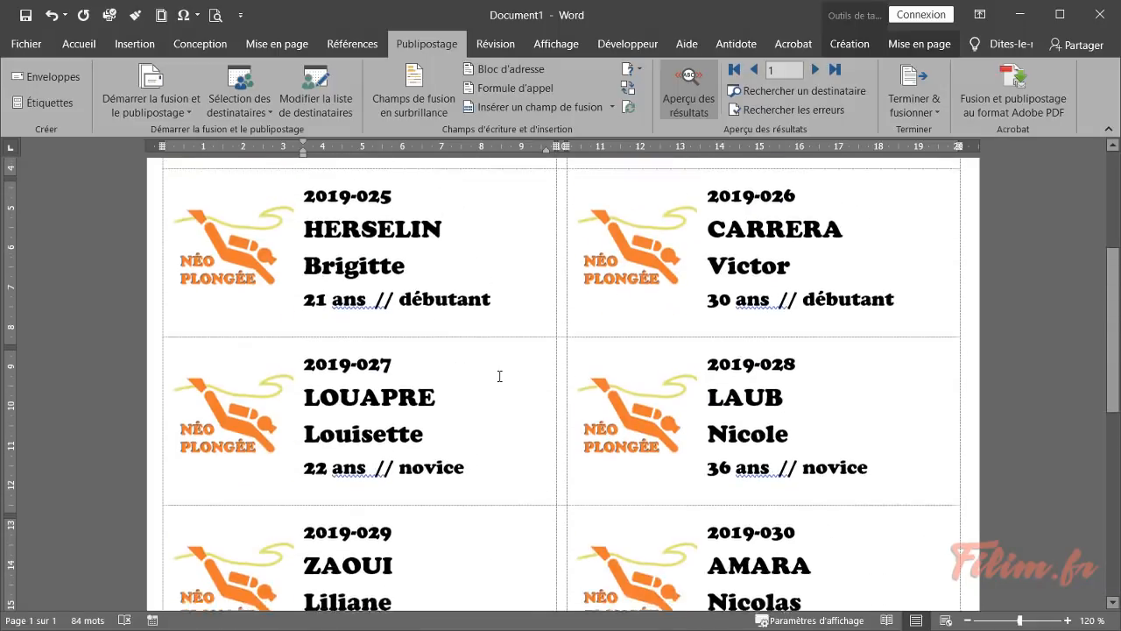
left_click(1101, 18)
left_click(537, 362)
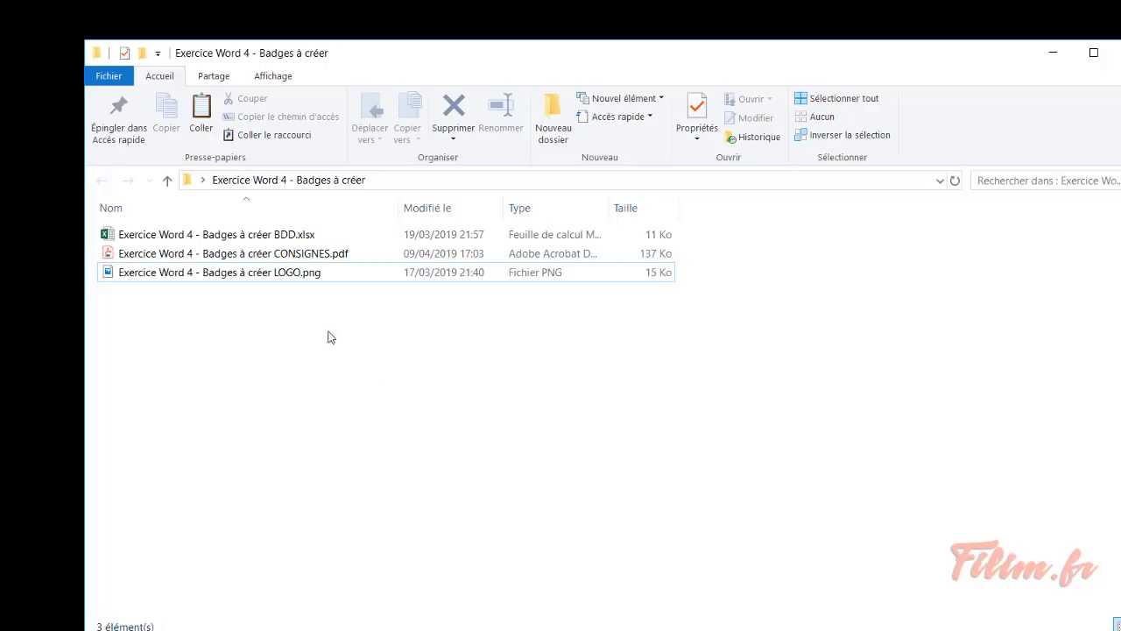
Step: Open the workbook "Exercice Word 4 - Badges à créer BDD.xlsx" and examine its registration number, surname, first name and age columns
double_click(302, 237)
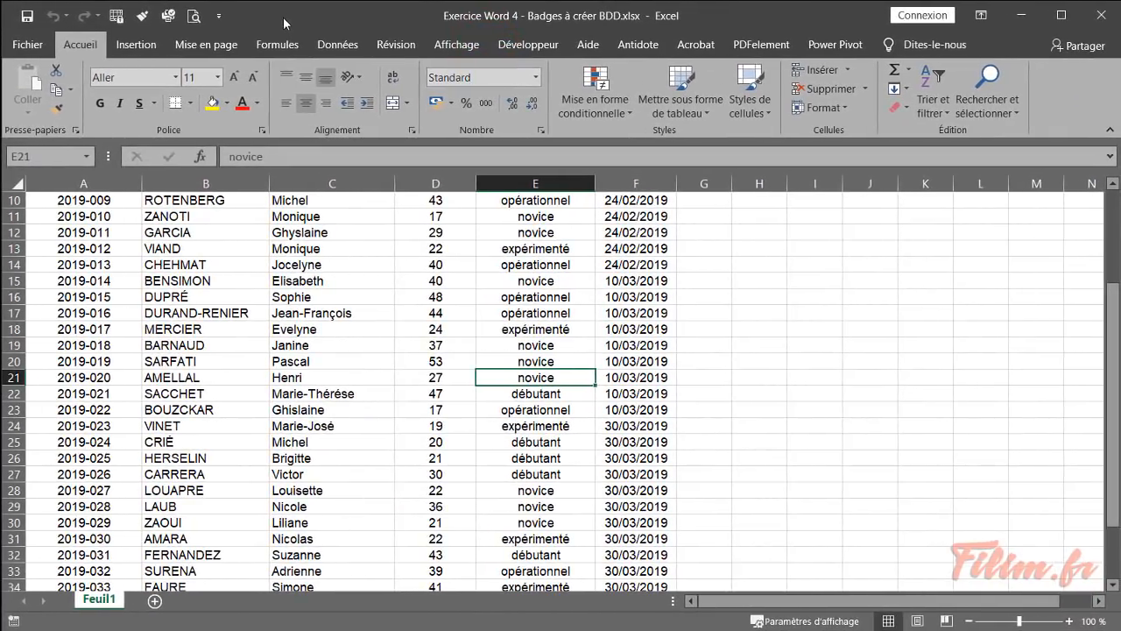
left_click(35, 378)
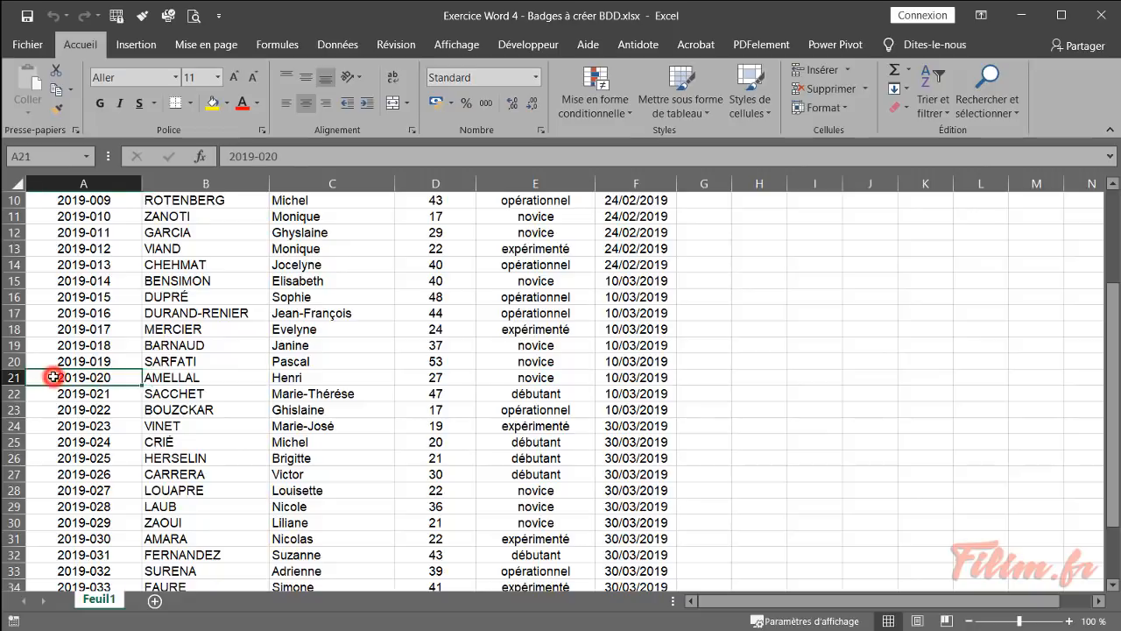
scroll(35, 373, "up", 3)
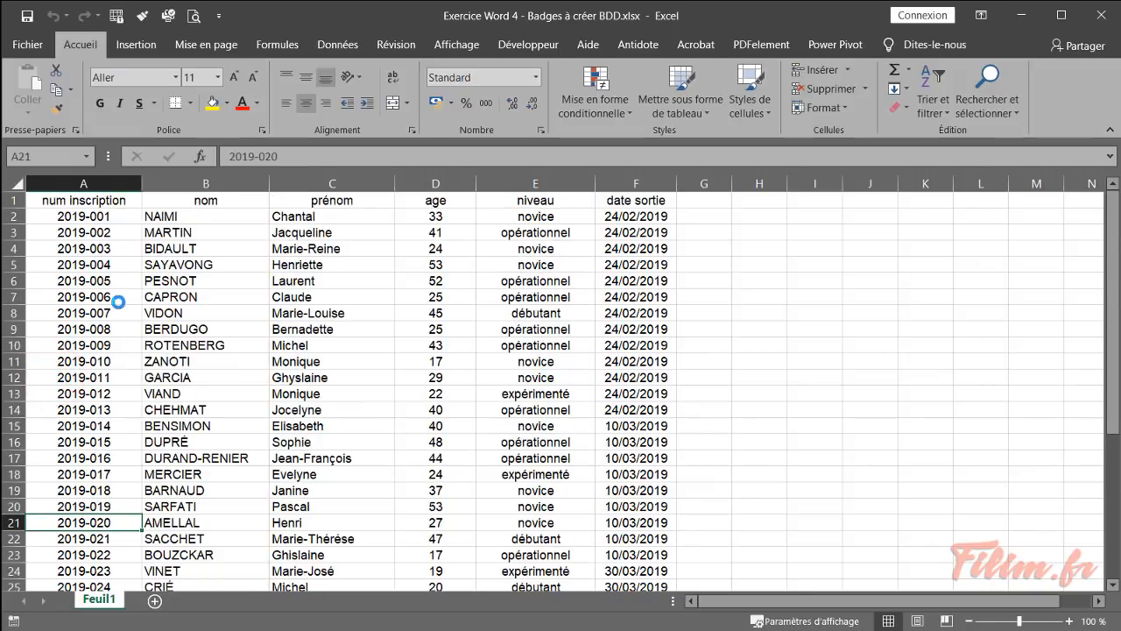
scroll(119, 298, "up", 3)
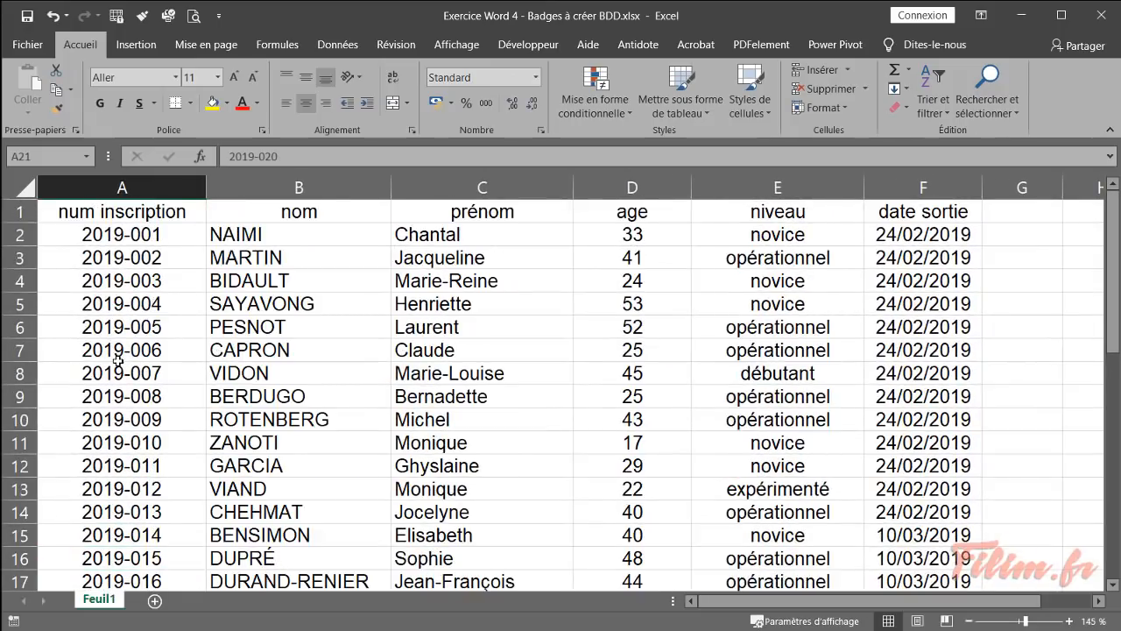
left_click(156, 214)
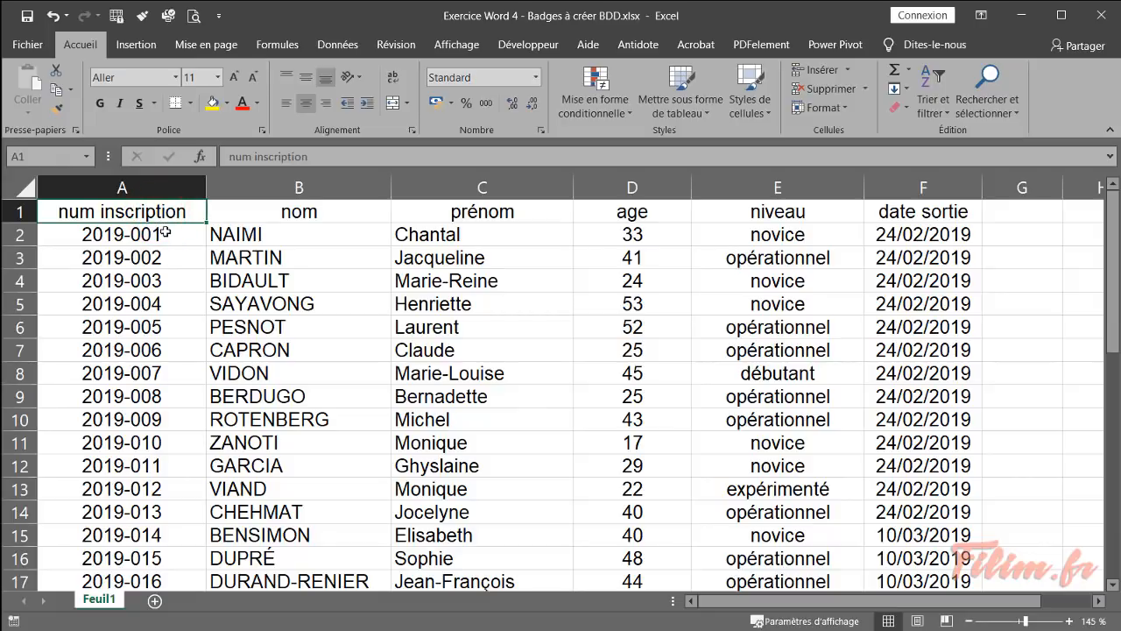
left_click(326, 230)
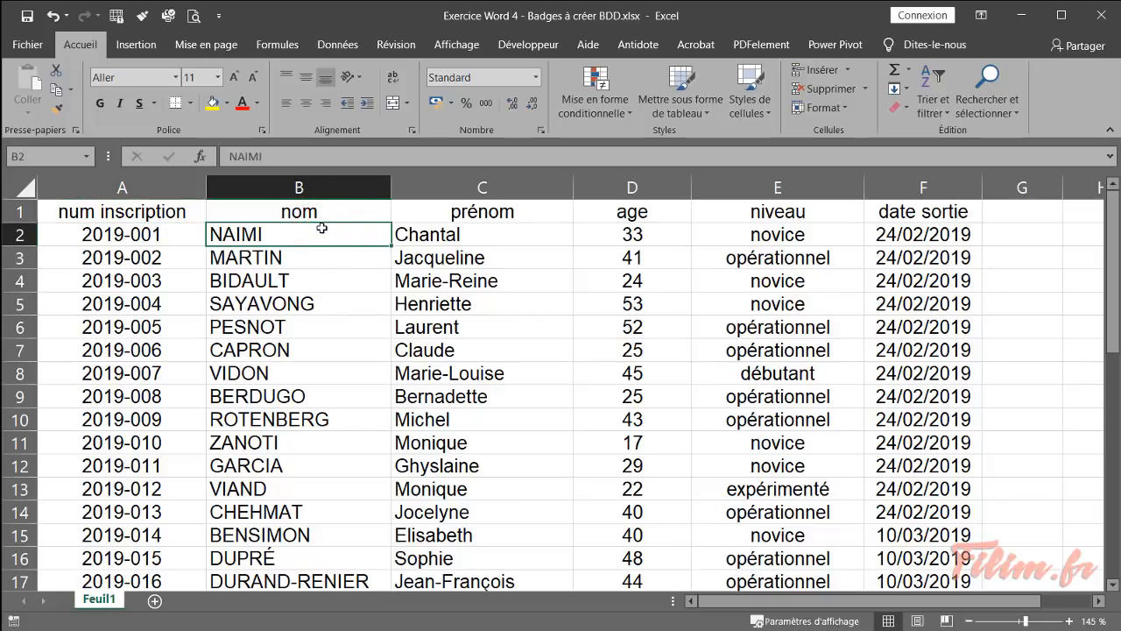
left_click(436, 214)
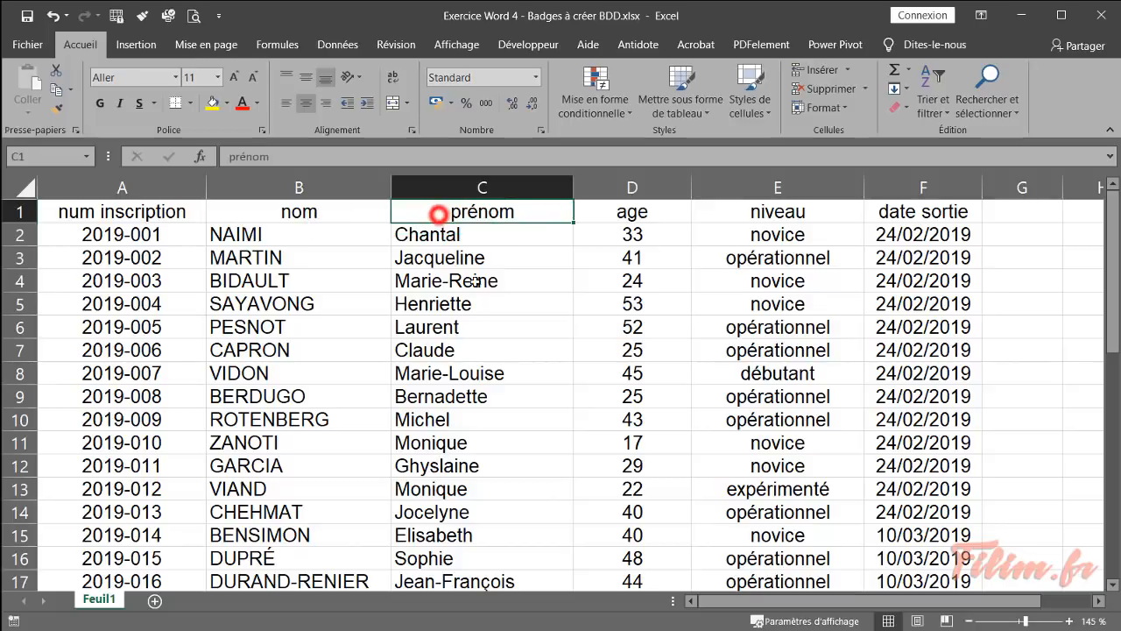
left_click(616, 214)
Step: Examine the different participant levels listed in the niveau column
left_click(727, 213)
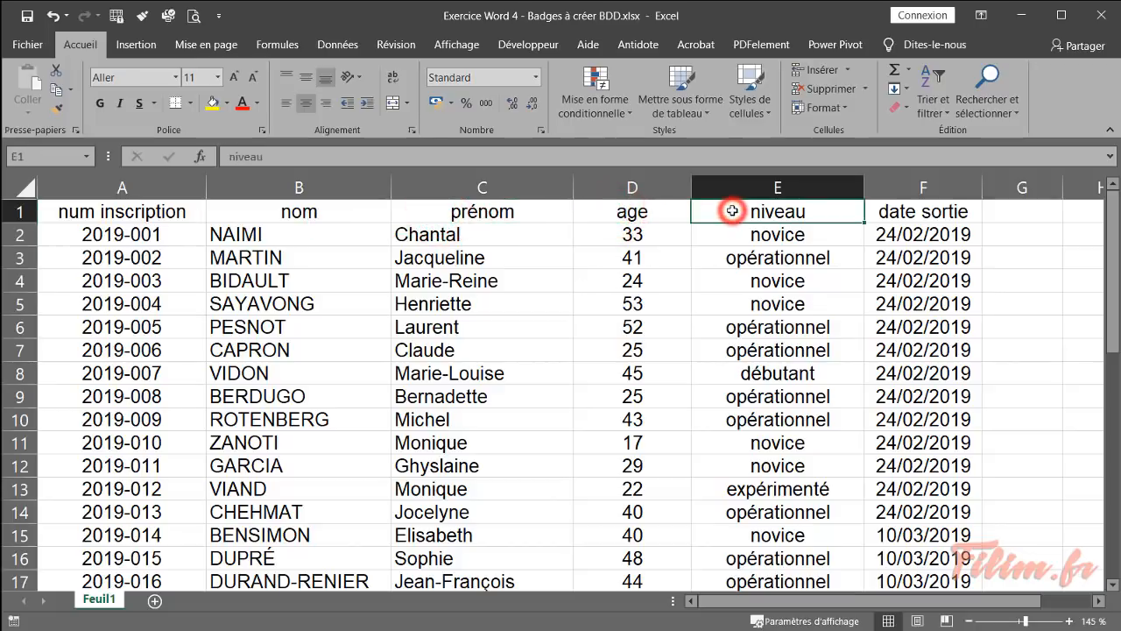
left_click(733, 237)
left_click(727, 258)
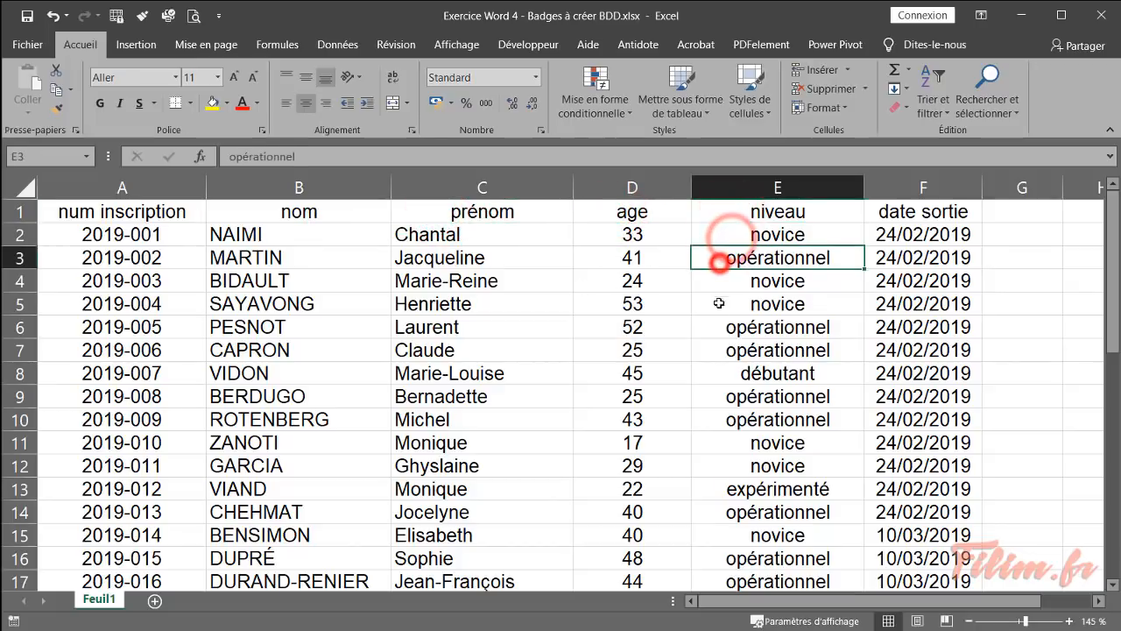
left_click(732, 375)
left_click(743, 491)
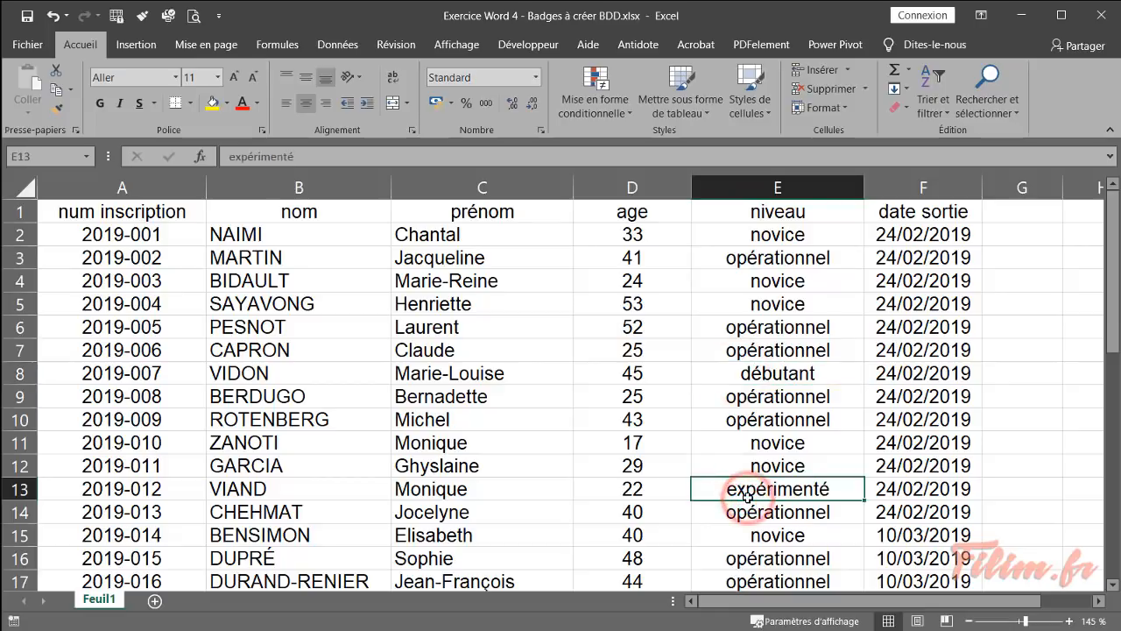
Step: Examine the date sortie column by selecting each block of participants who share the same outing date
left_click_drag(926, 234, 934, 349)
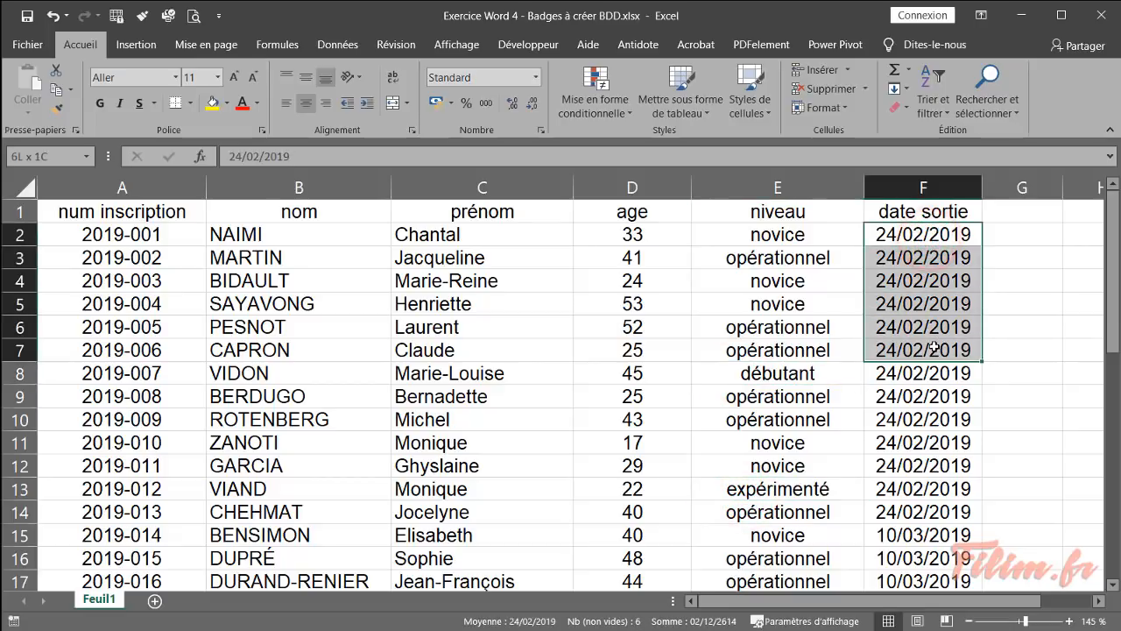
left_click(926, 322)
left_click_drag(915, 238, 922, 512)
scroll(816, 475, "down", 4)
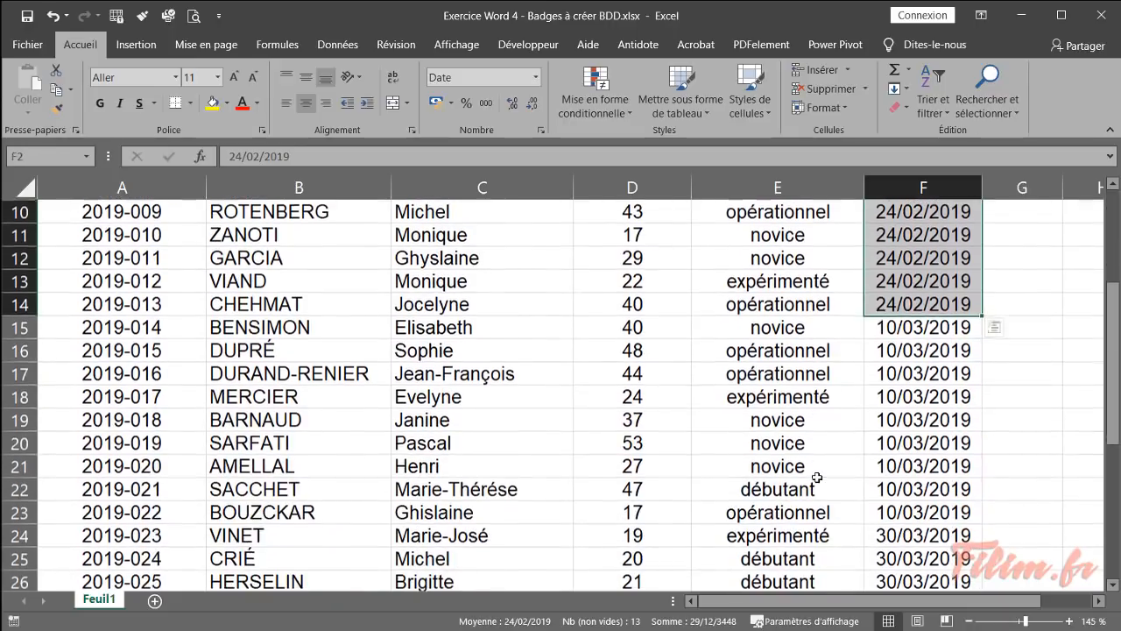
left_click_drag(877, 258, 920, 442)
scroll(920, 443, "down", 3)
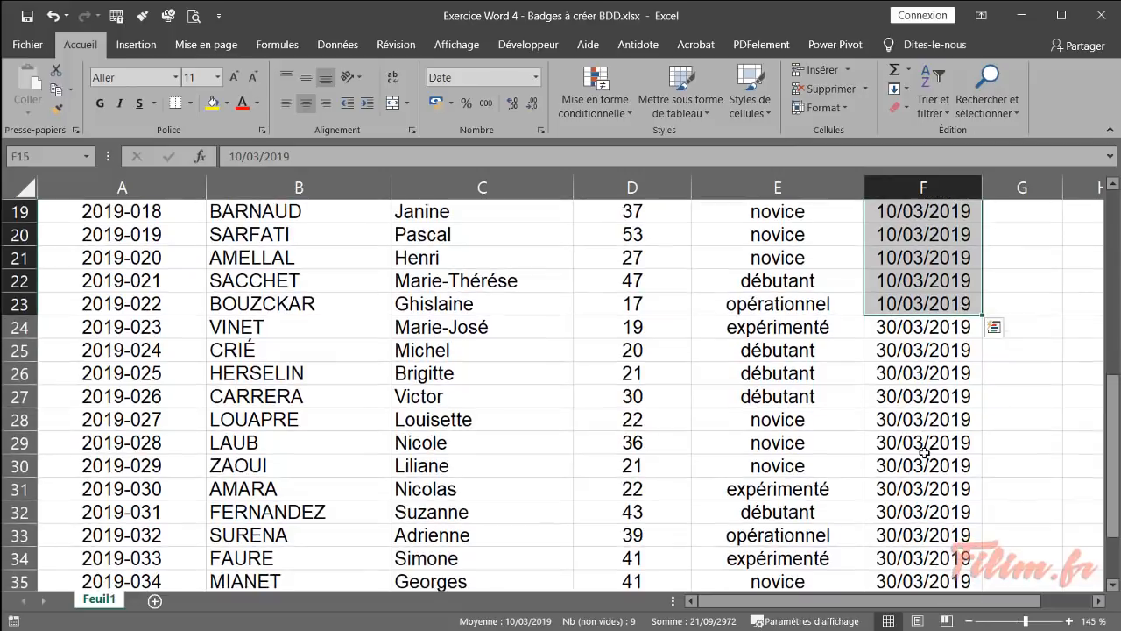
left_click_drag(918, 259, 908, 526)
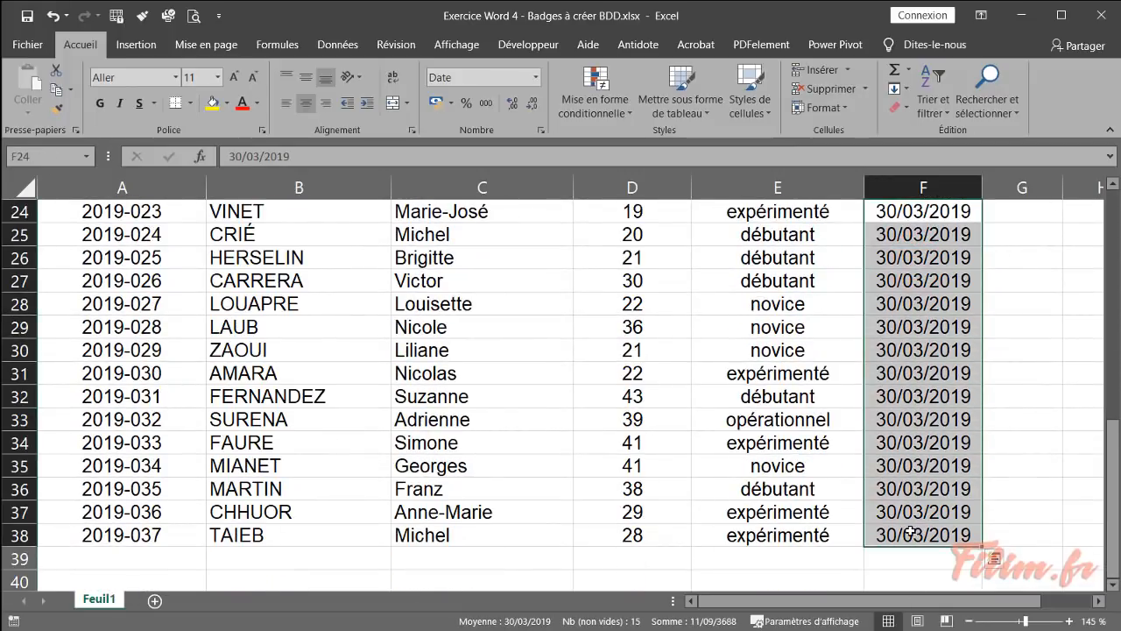
scroll(758, 466, "up", 8)
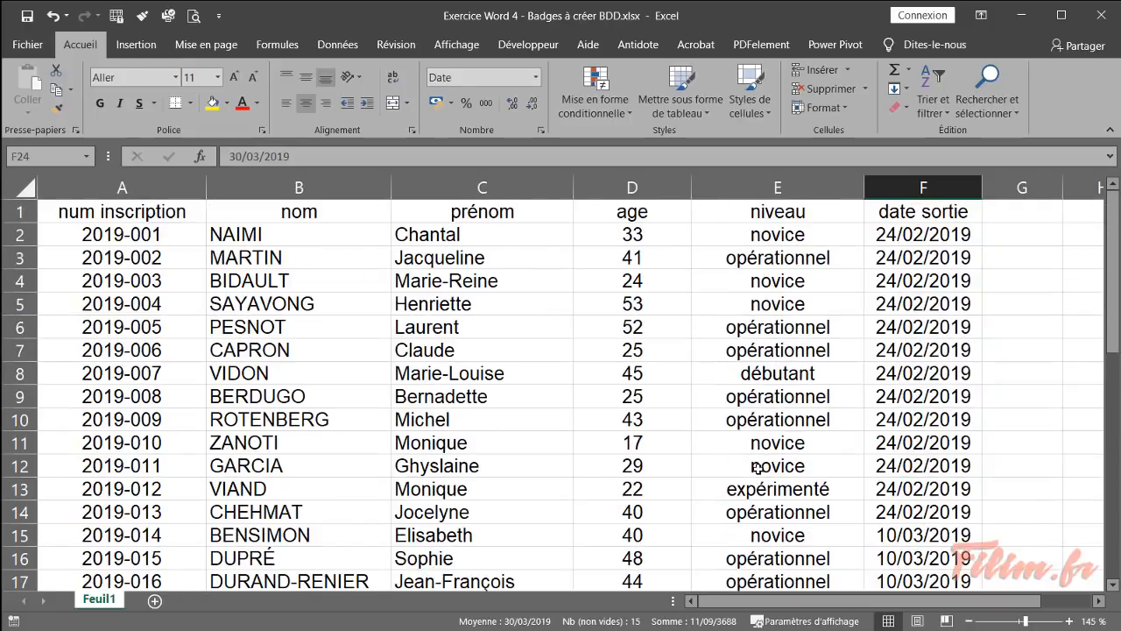
Step: Look over the full participant list once more and close the workbook
left_click(740, 434)
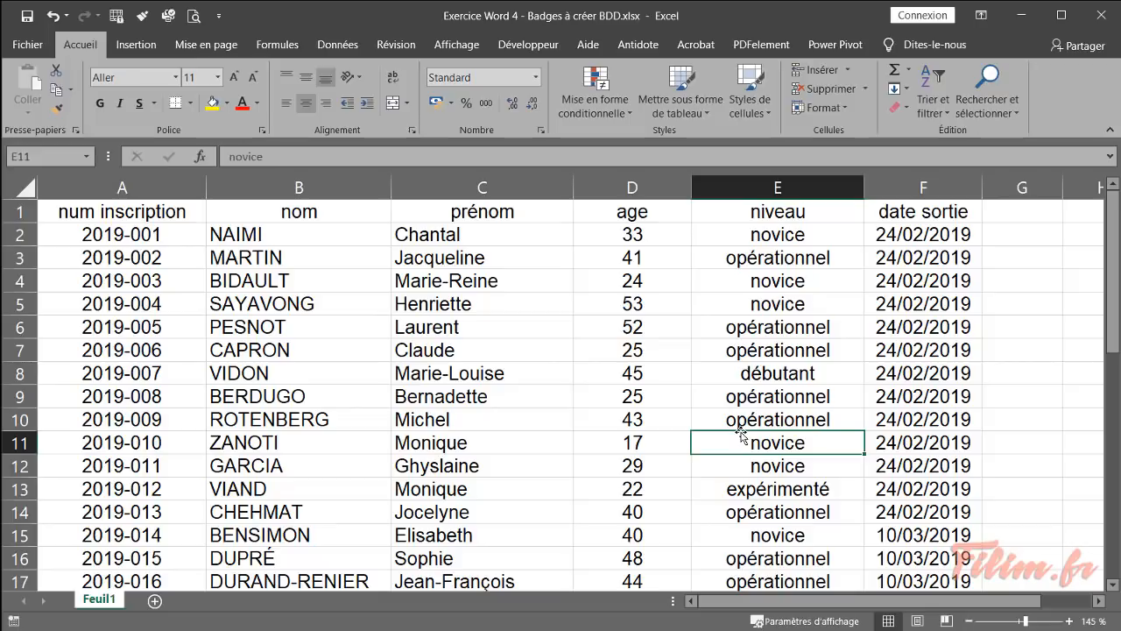
scroll(740, 431, "down", 8)
scroll(741, 431, "up", 8)
left_click(550, 348)
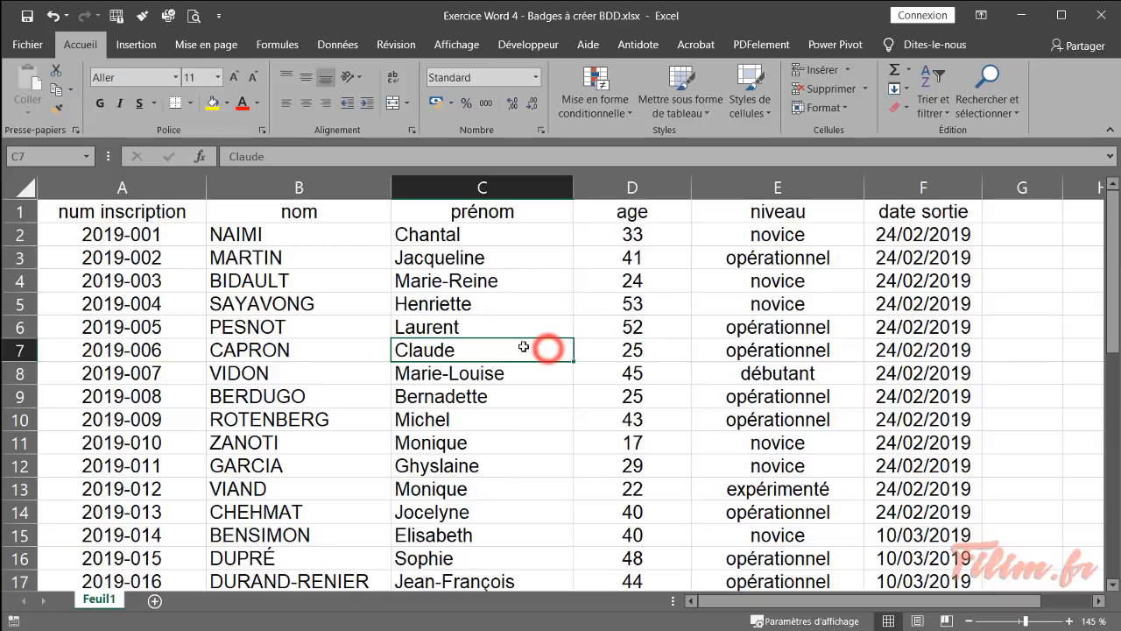
left_click(1106, 19)
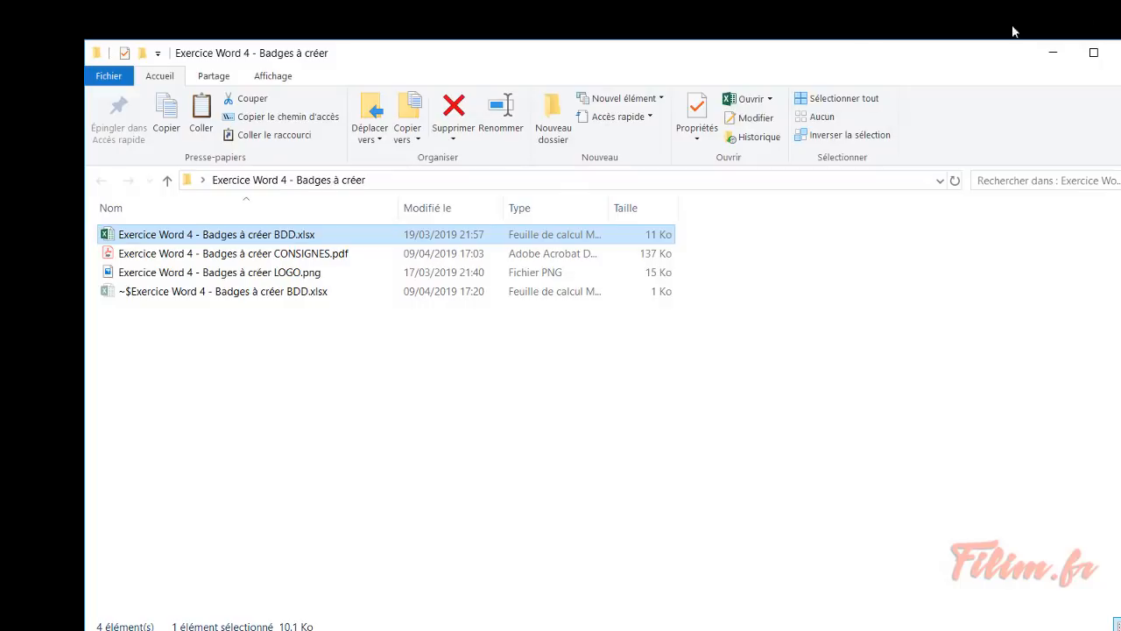
left_click(330, 357)
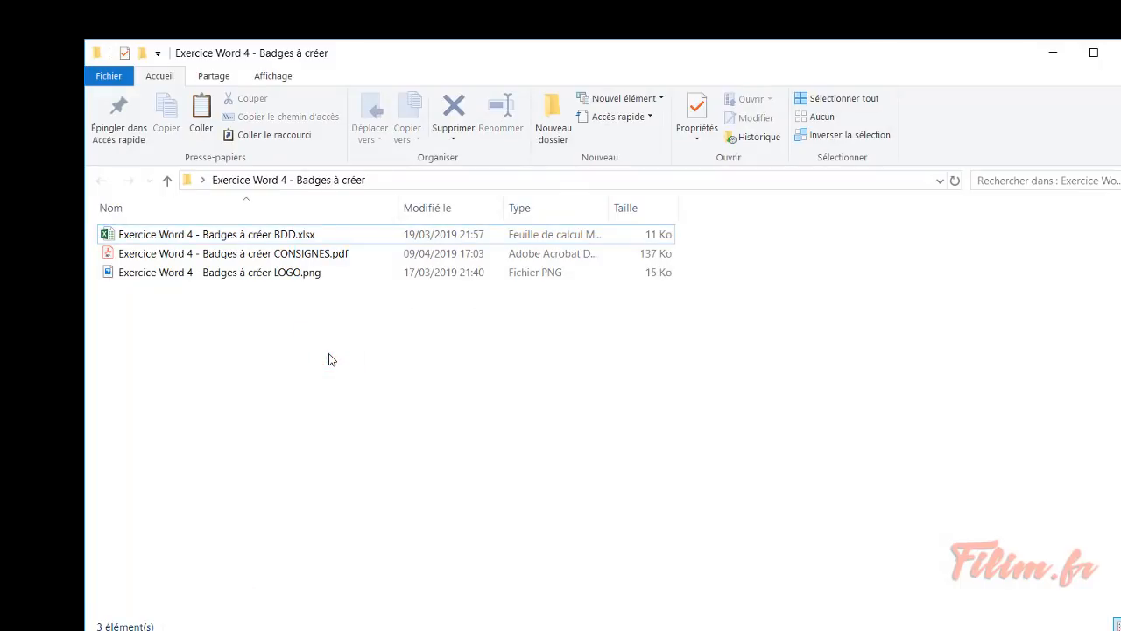
Step: Open "Exercice Word 4 - Badges à créer CONSIGNES.pdf" and examine the outing date given in the Contexte paragraph
double_click(302, 253)
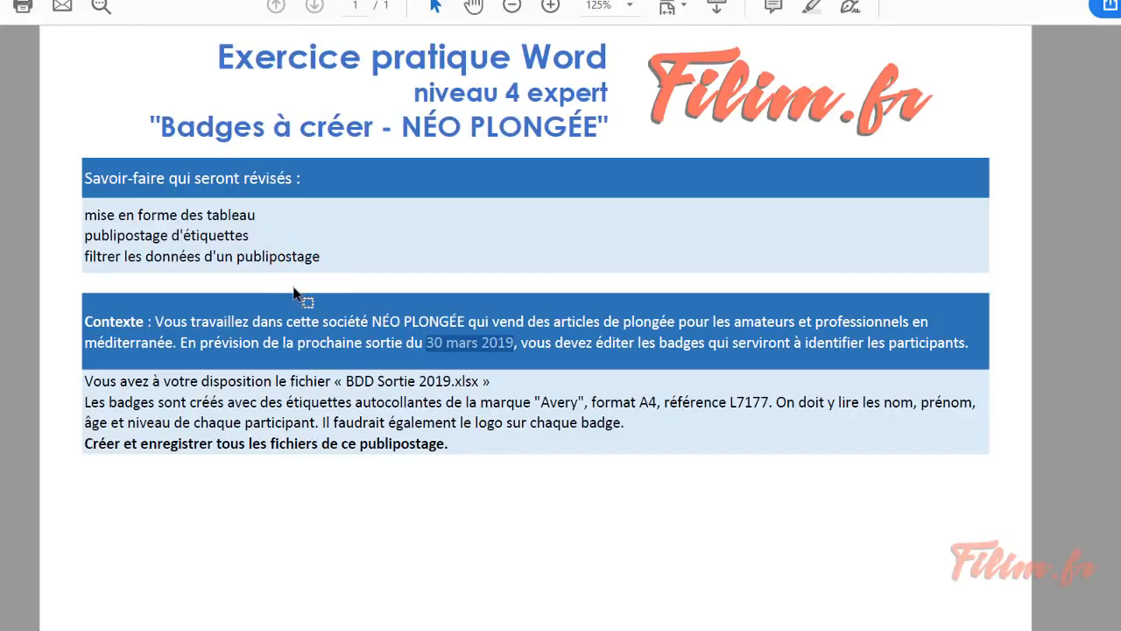
scroll(298, 340, "up", 1)
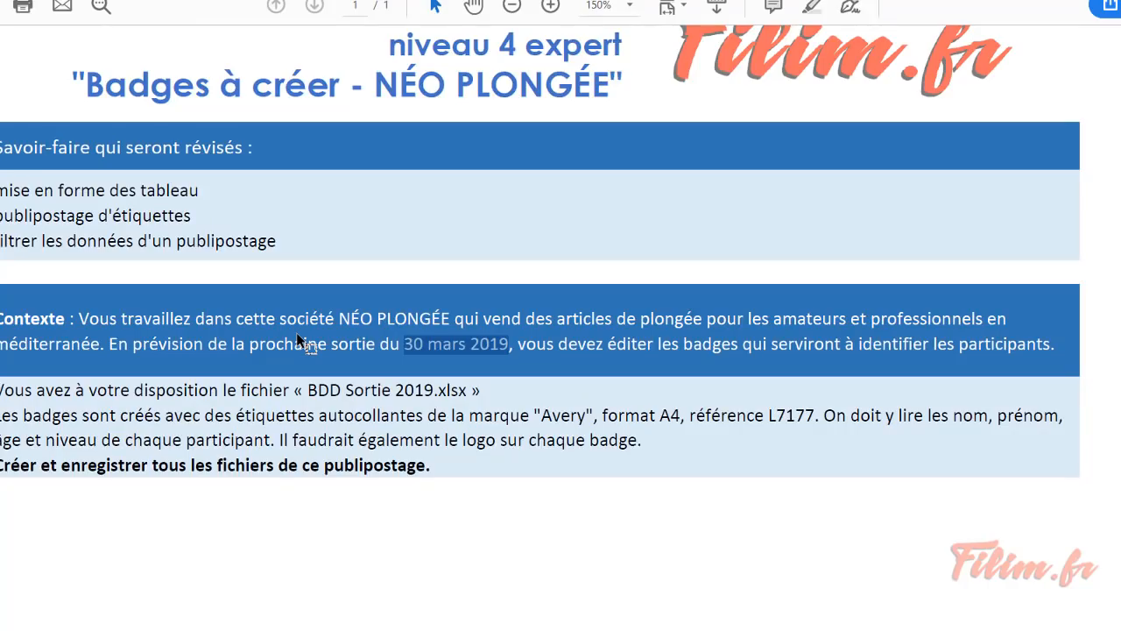
left_click(308, 342)
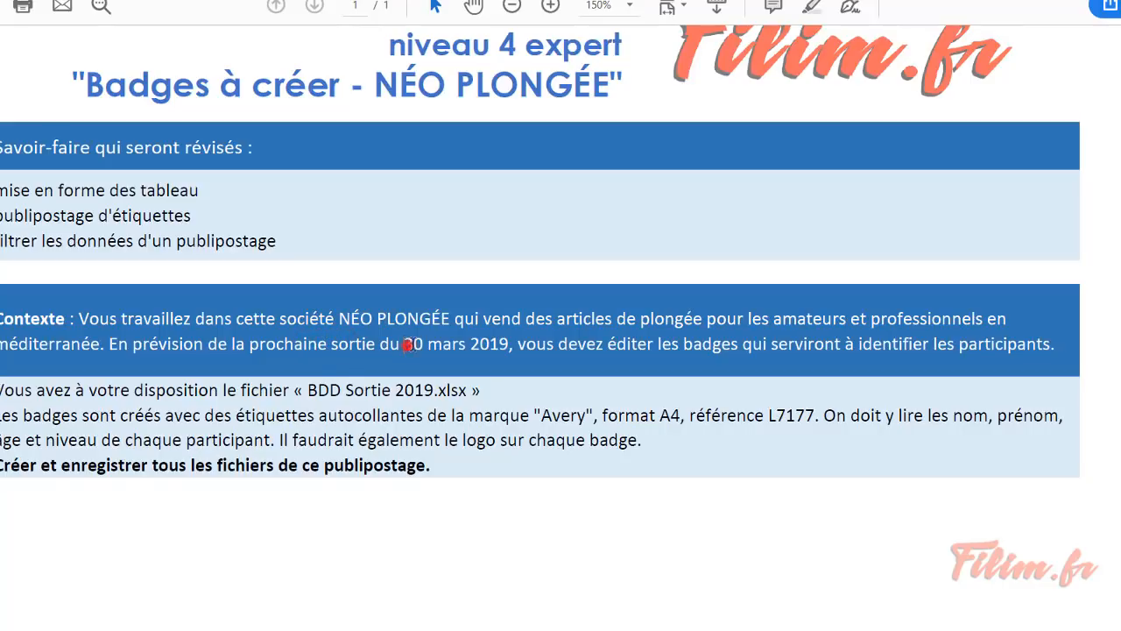
left_click_drag(405, 344, 495, 346)
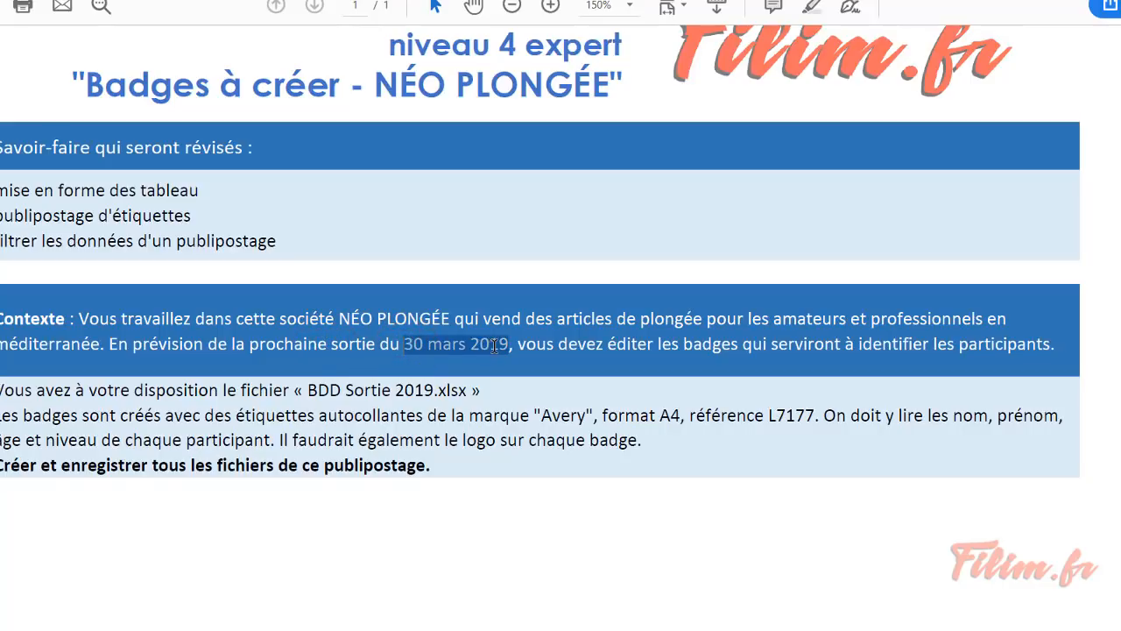
left_click(640, 348)
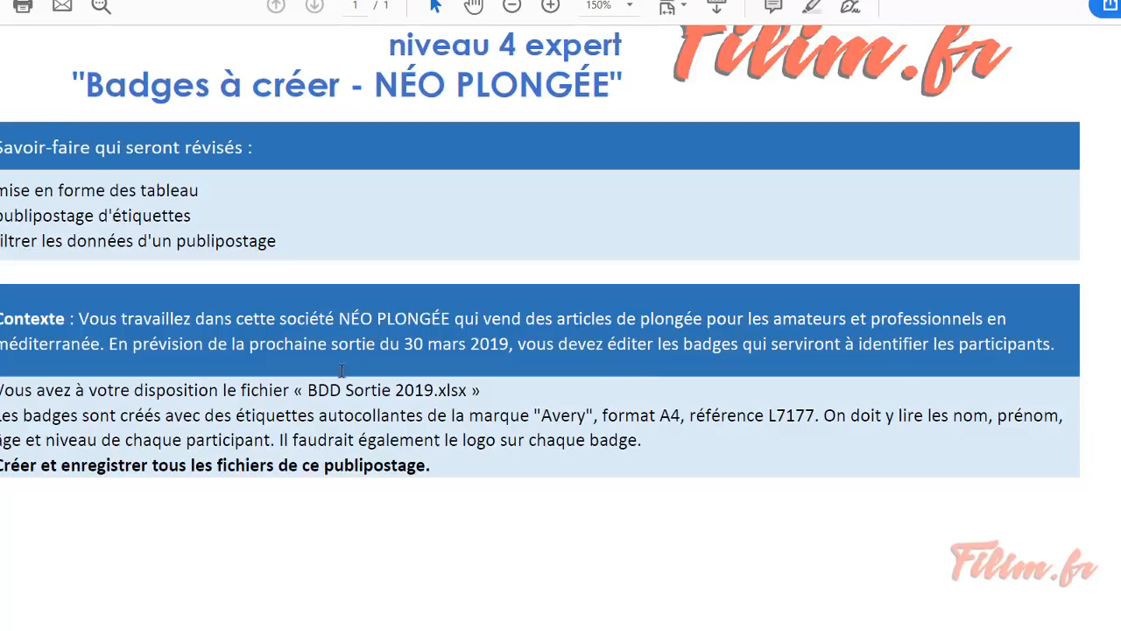
Step: Examine the instructions for the source file, the label brand, format and reference, the required badge content and the outing date
left_click_drag(308, 391, 466, 391)
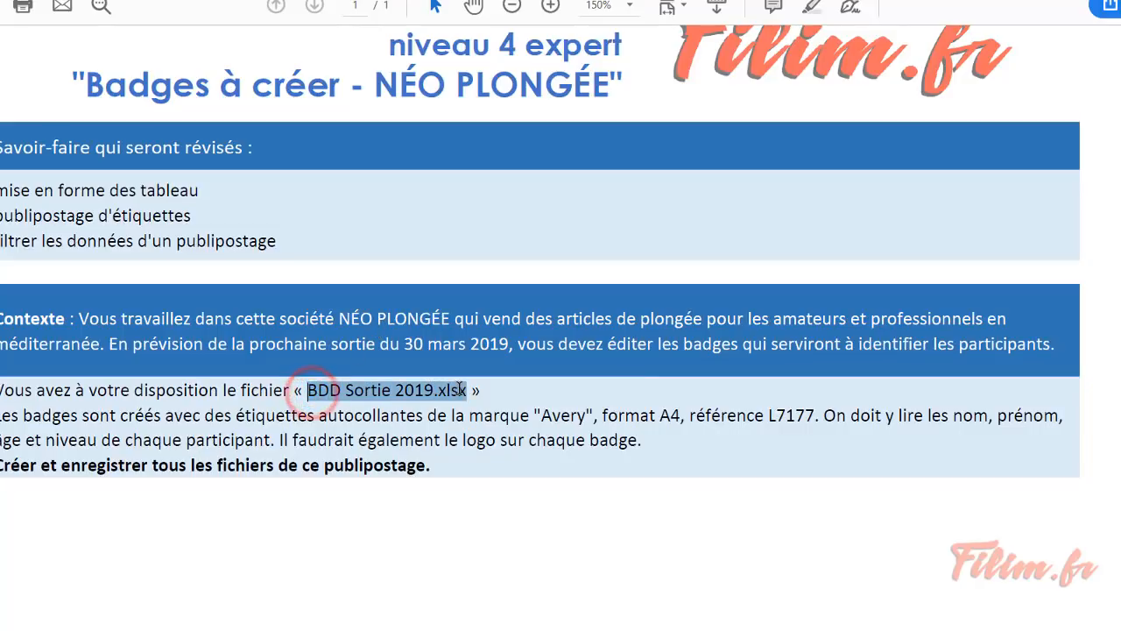
double_click(564, 415)
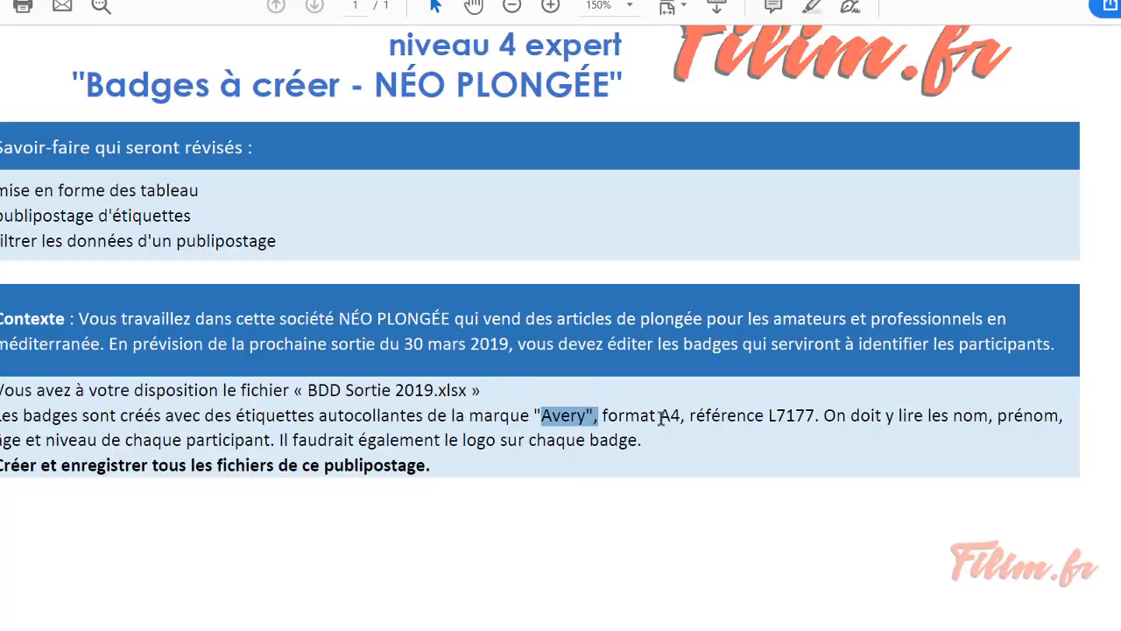
double_click(797, 417)
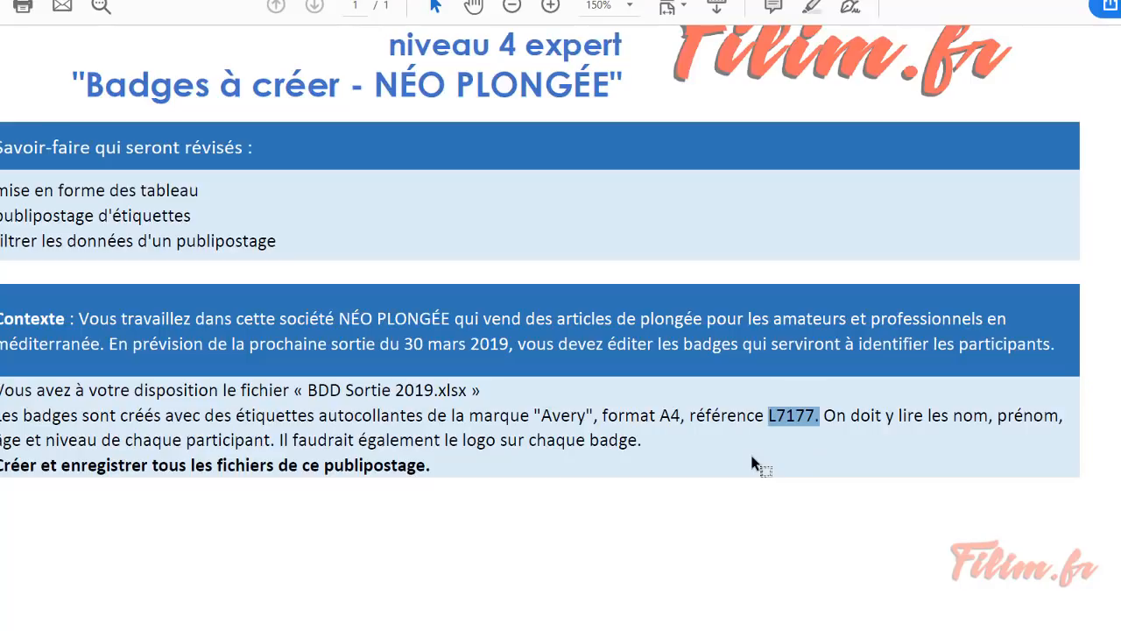
left_click(827, 417)
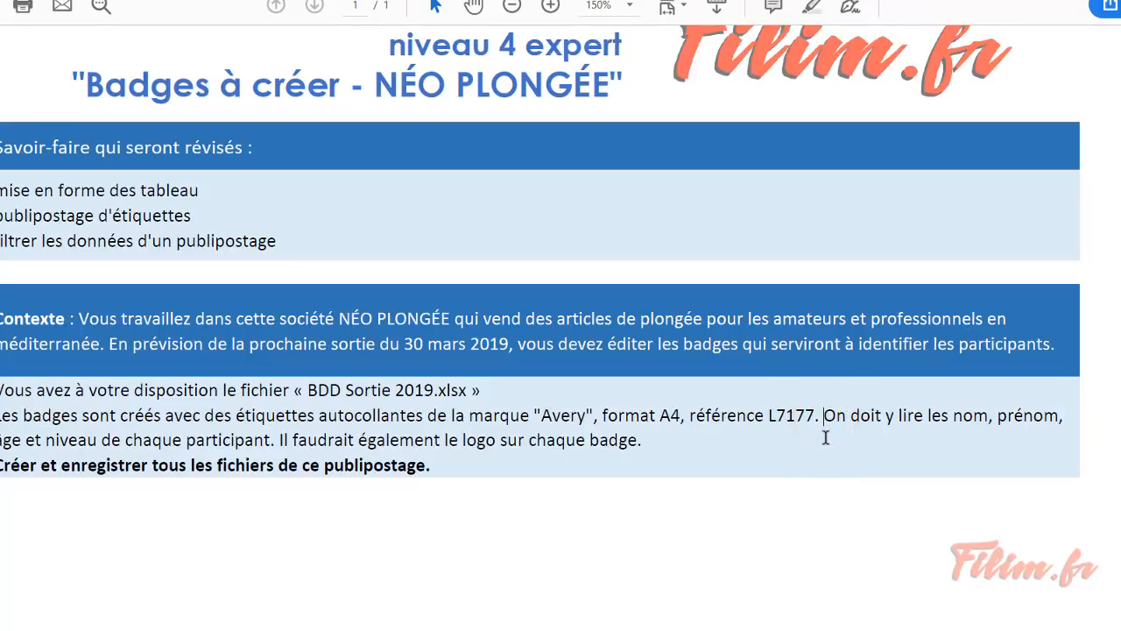
left_click_drag(822, 417, 732, 436)
left_click_drag(682, 440, 645, 445)
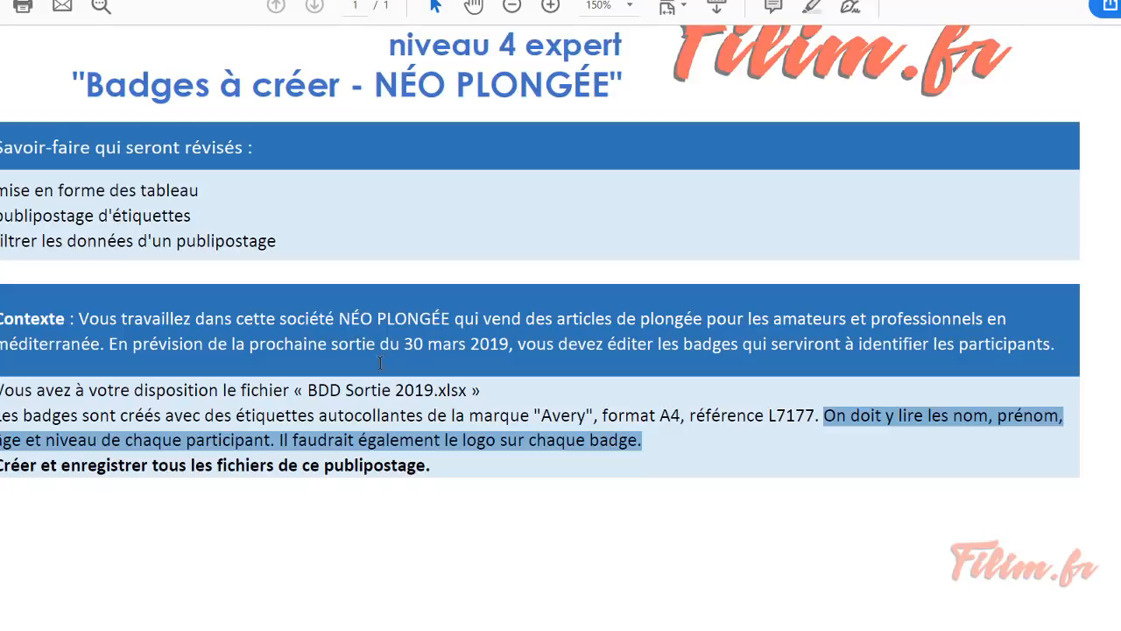
left_click_drag(331, 344, 492, 345)
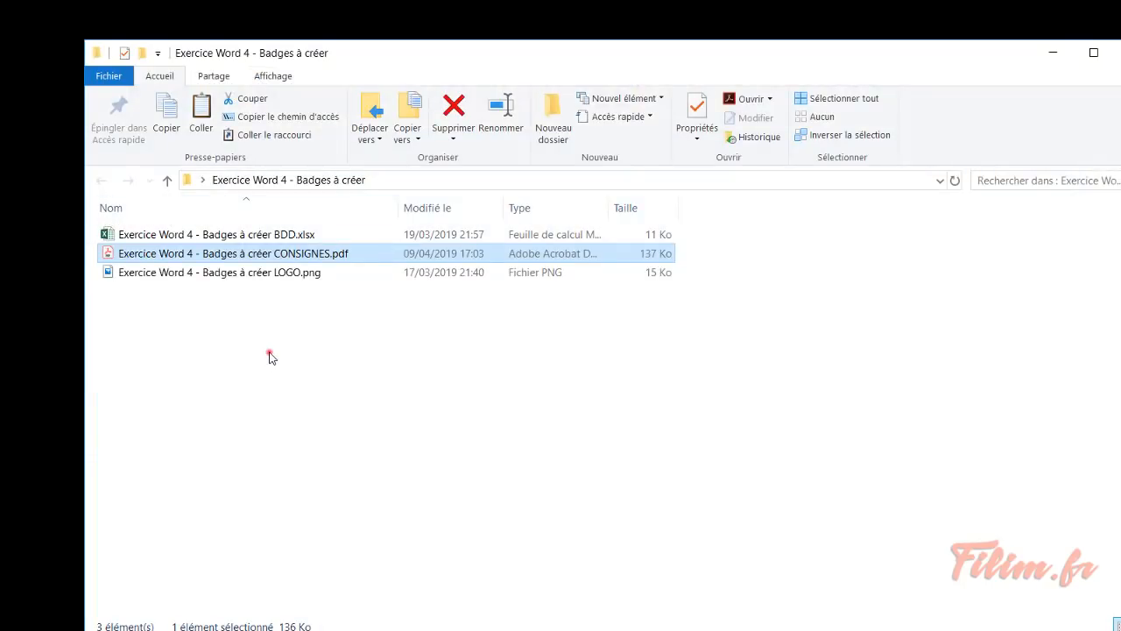
Step: Switch to Word, create a blank document and display the mail merge commands
left_click(269, 351)
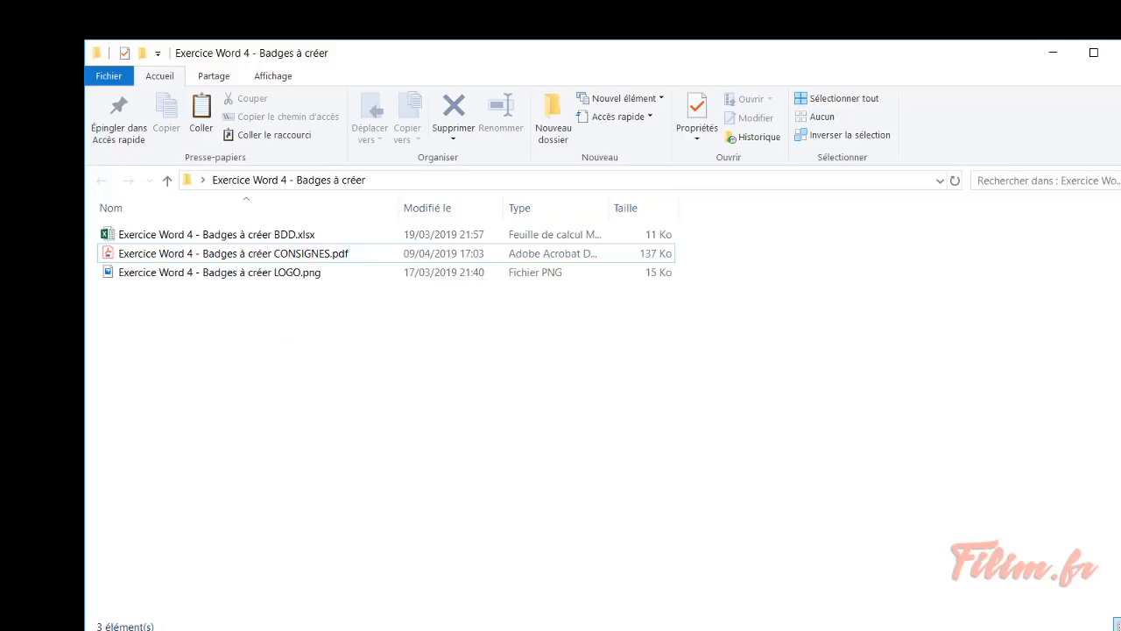
left_click(386, 629)
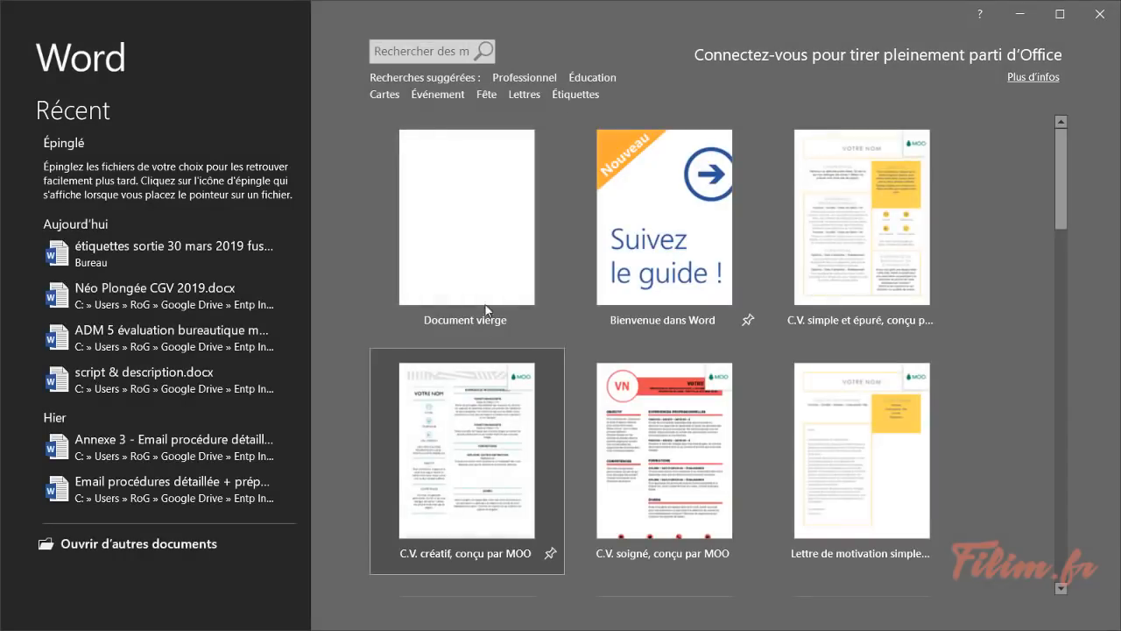
left_click(488, 285)
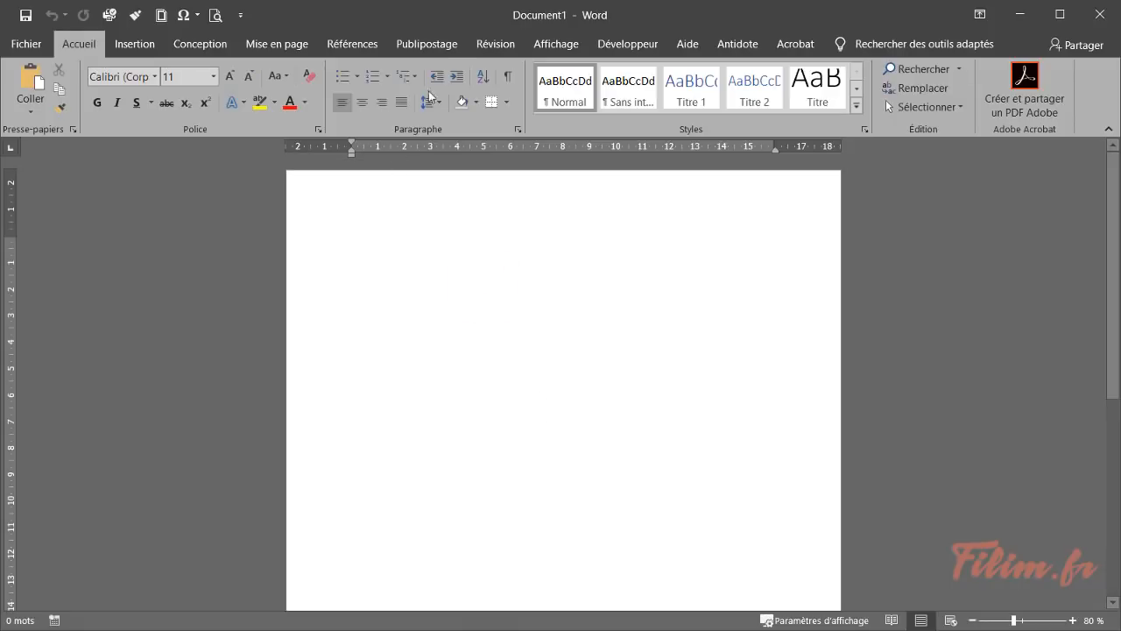
left_click(441, 43)
left_click(176, 111)
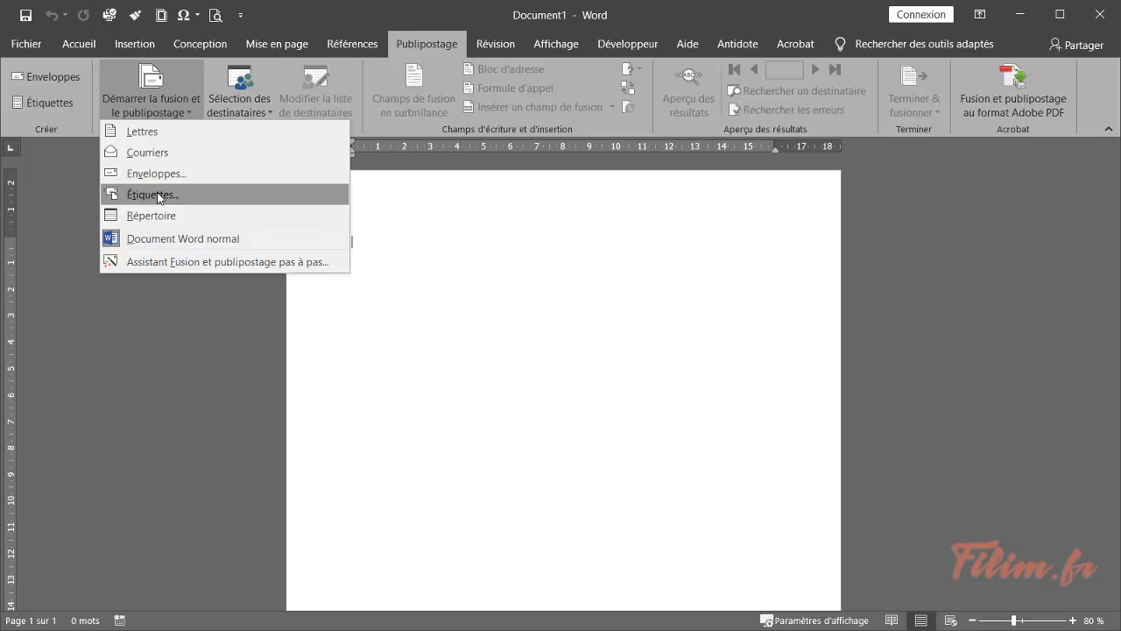
left_click(164, 109)
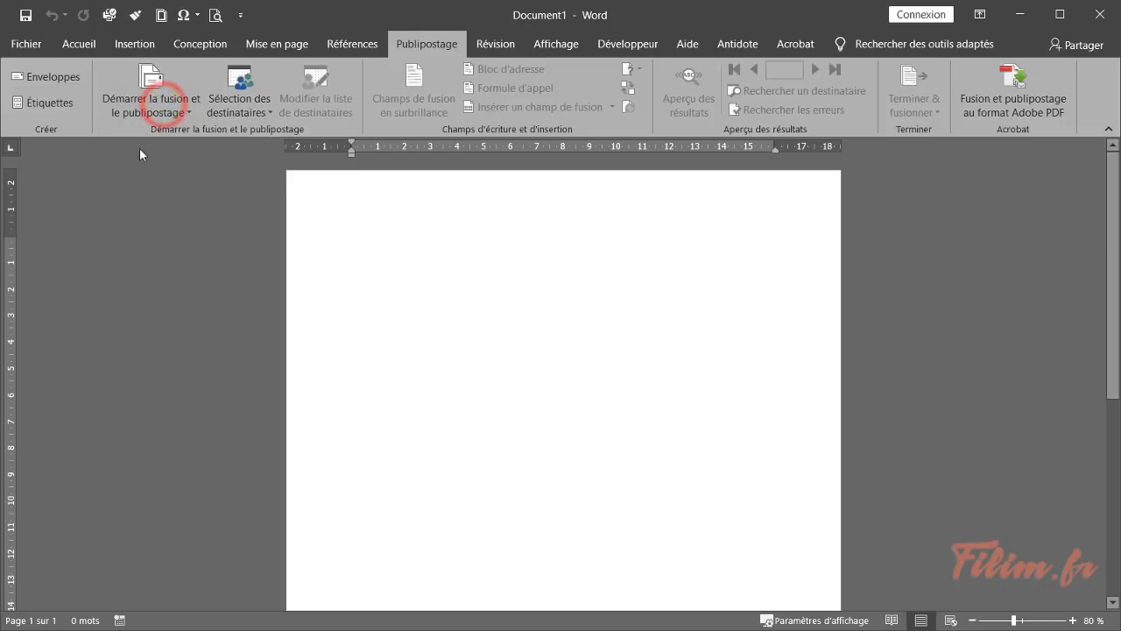
left_click(242, 132)
left_click(214, 129)
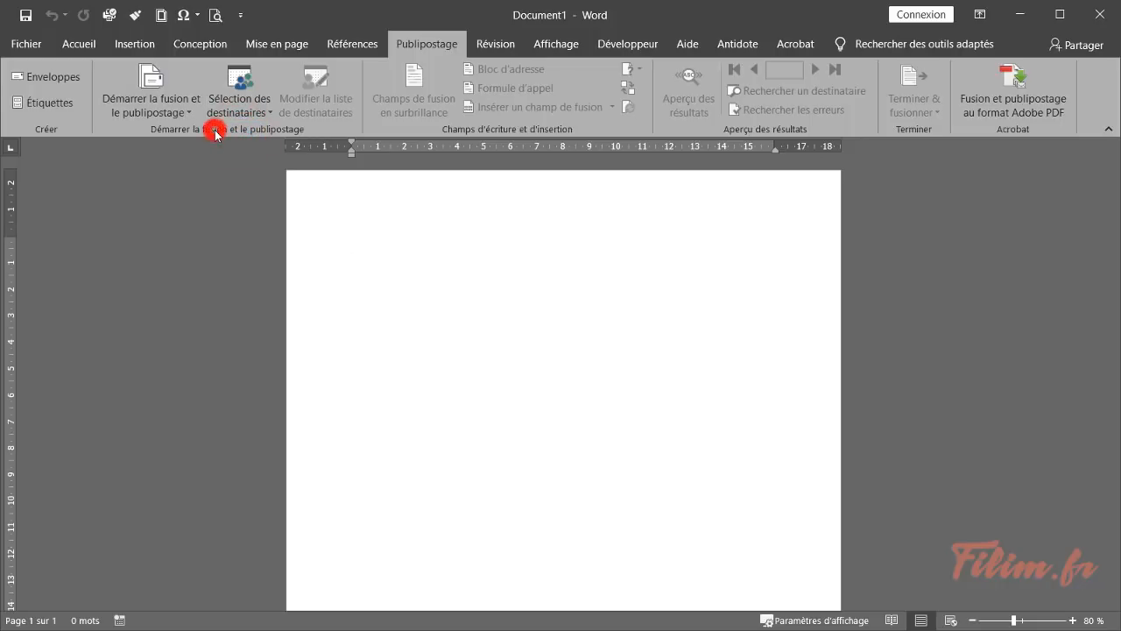
left_click(47, 107)
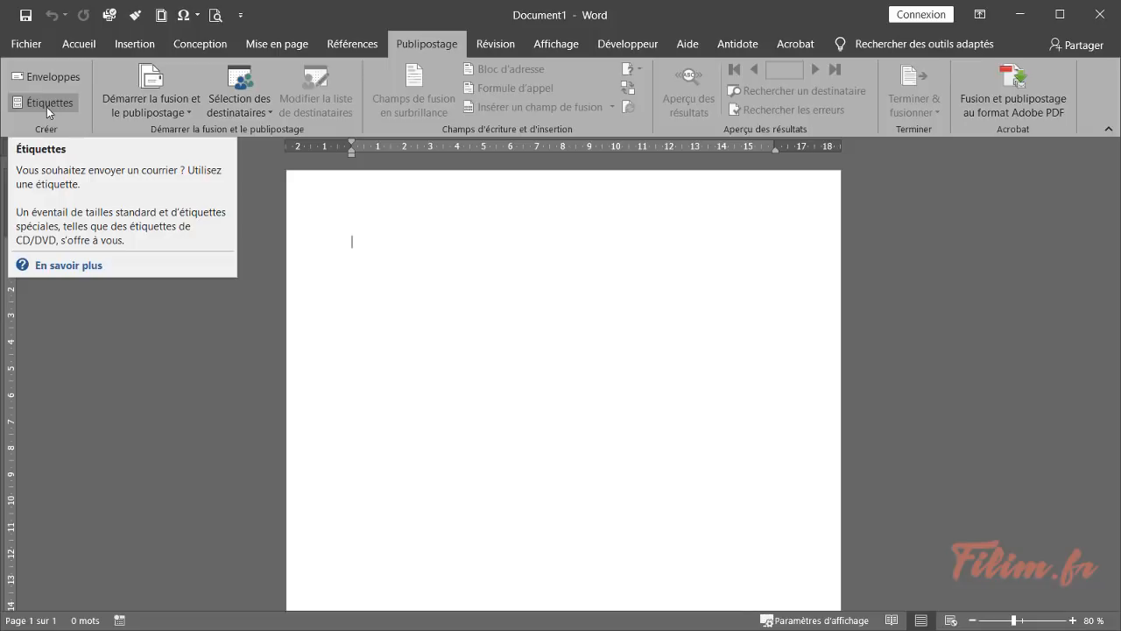
Step: Start a label mail merge and choose Avery A4/A5 as the label supplier
left_click(182, 106)
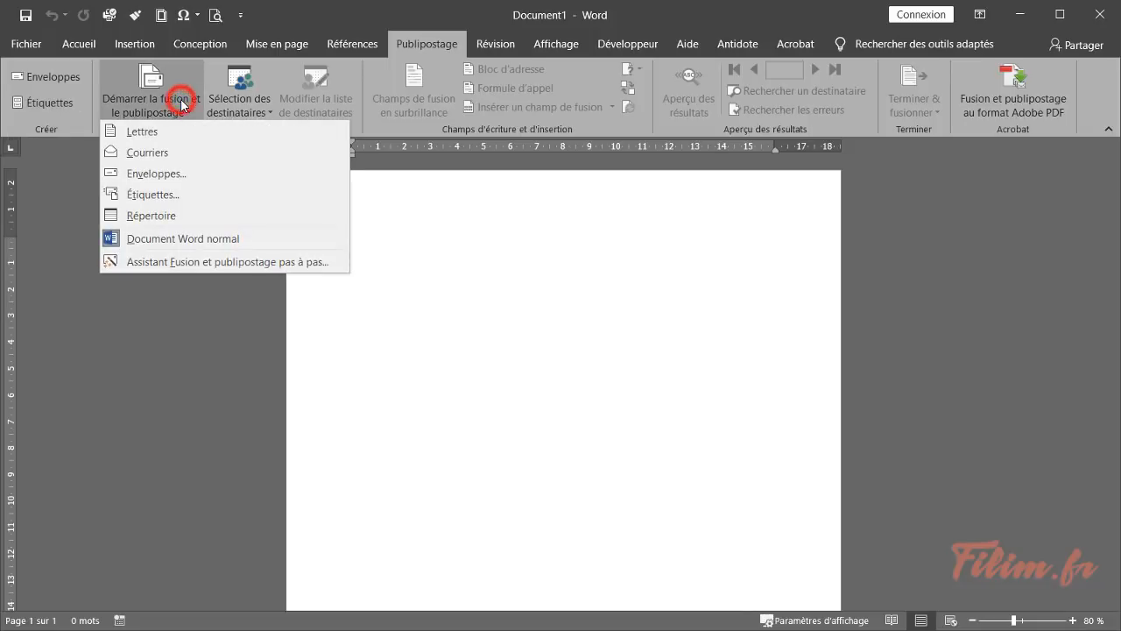
left_click(167, 193)
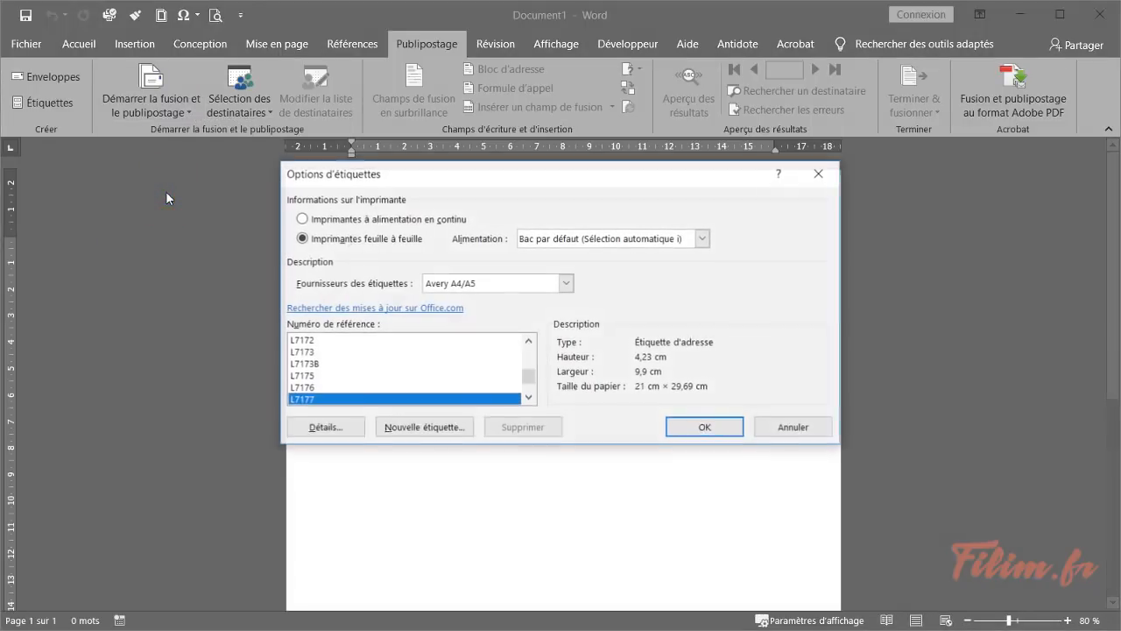
left_click(566, 283)
left_click(593, 290)
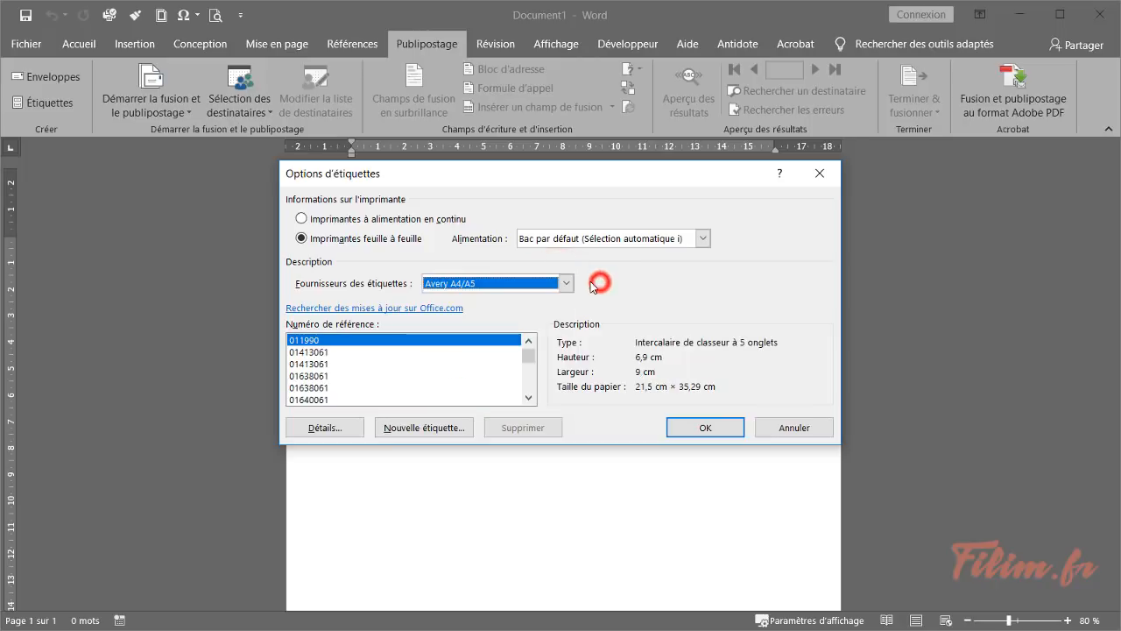
Step: Select label reference L7177 and apply the label options to the document
left_click(432, 362)
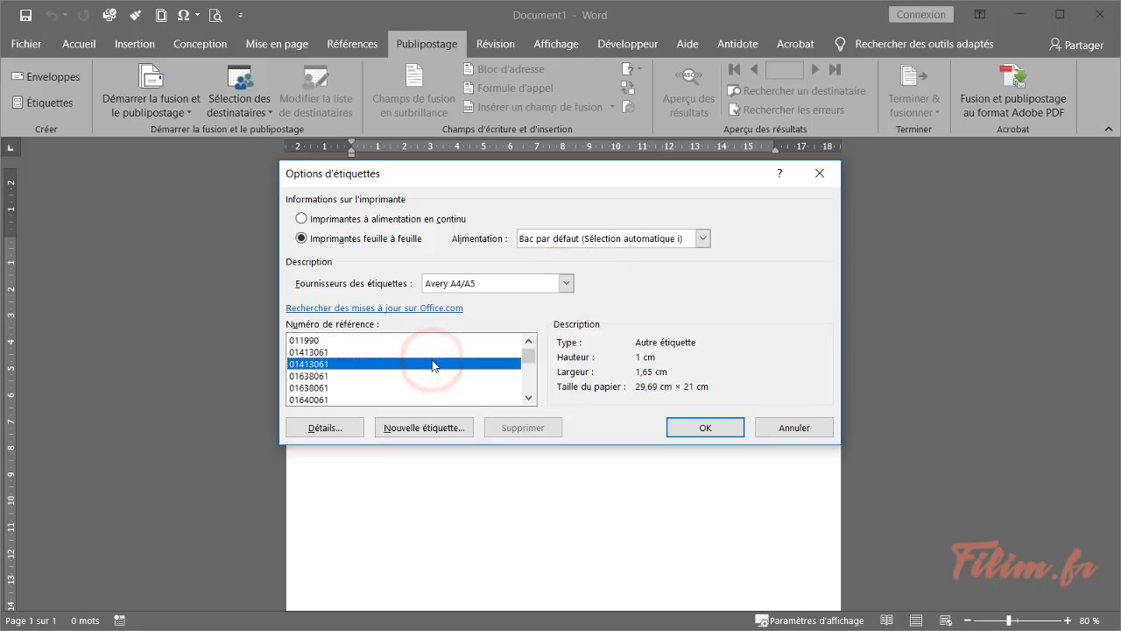
type("l7171")
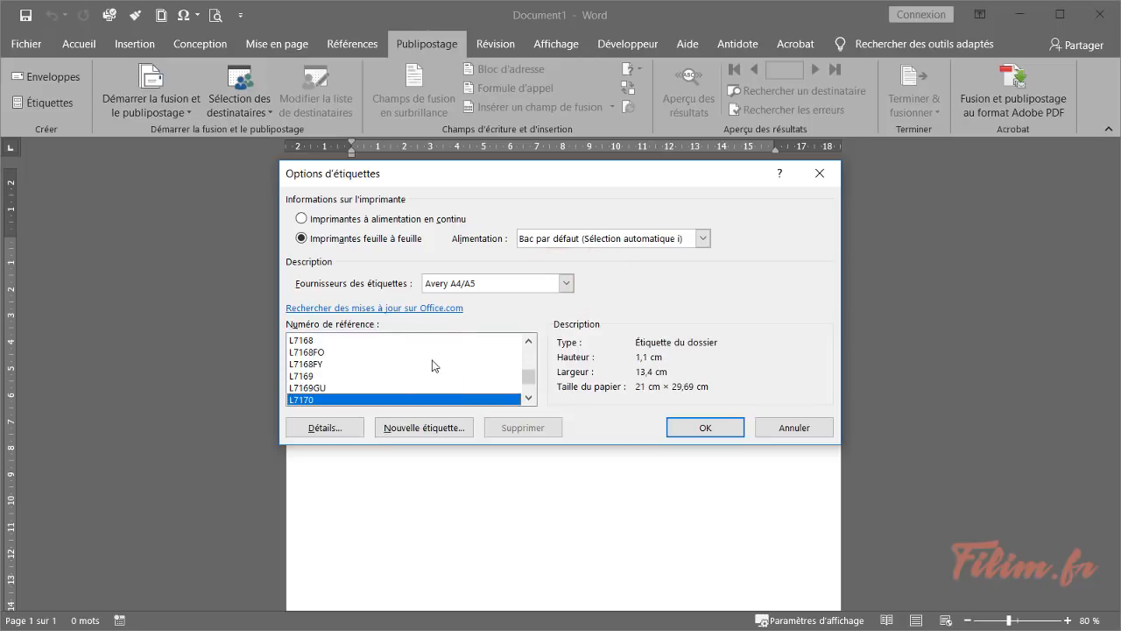
scroll(430, 365, "down", 2)
scroll(403, 359, "down", 3)
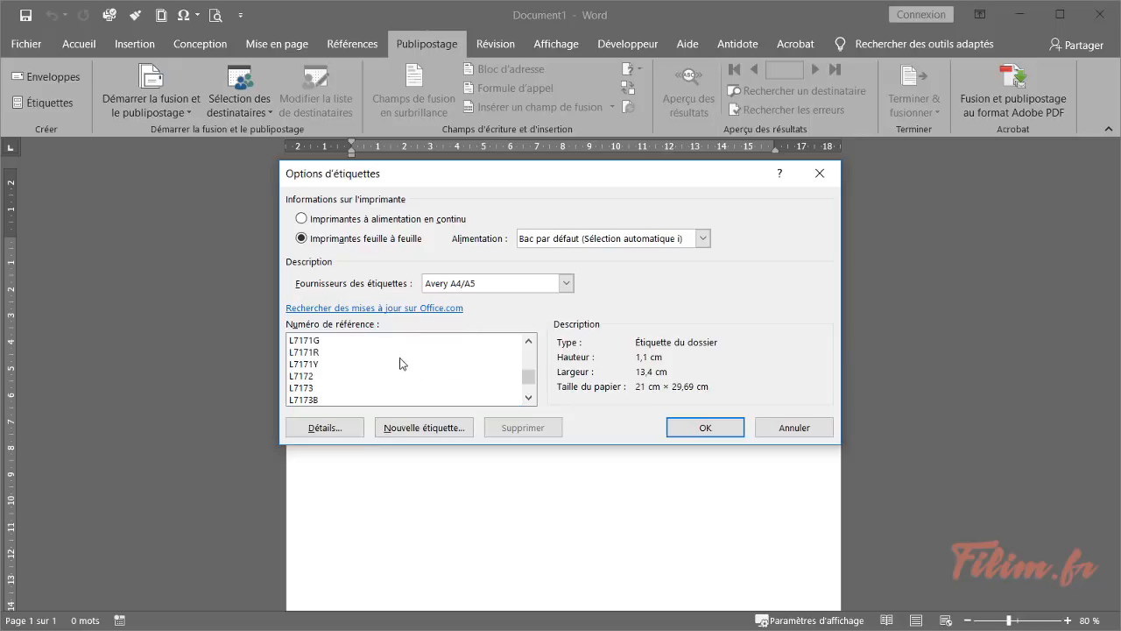
left_click(372, 369)
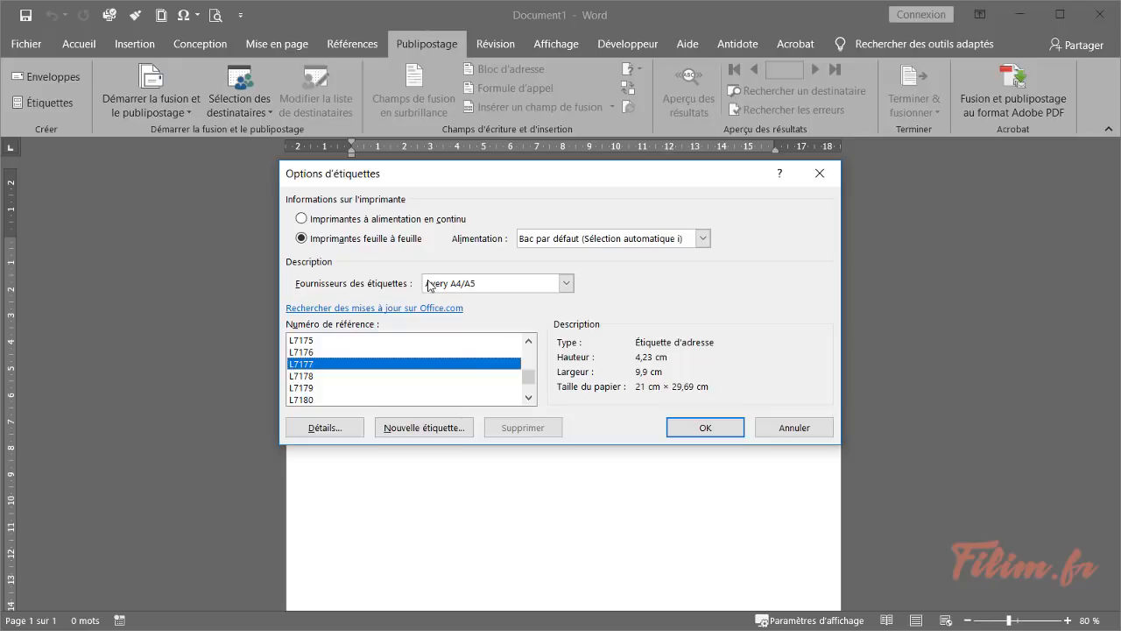
left_click(363, 365)
scroll(338, 364, "down", 1)
scroll(342, 379, "up", 2)
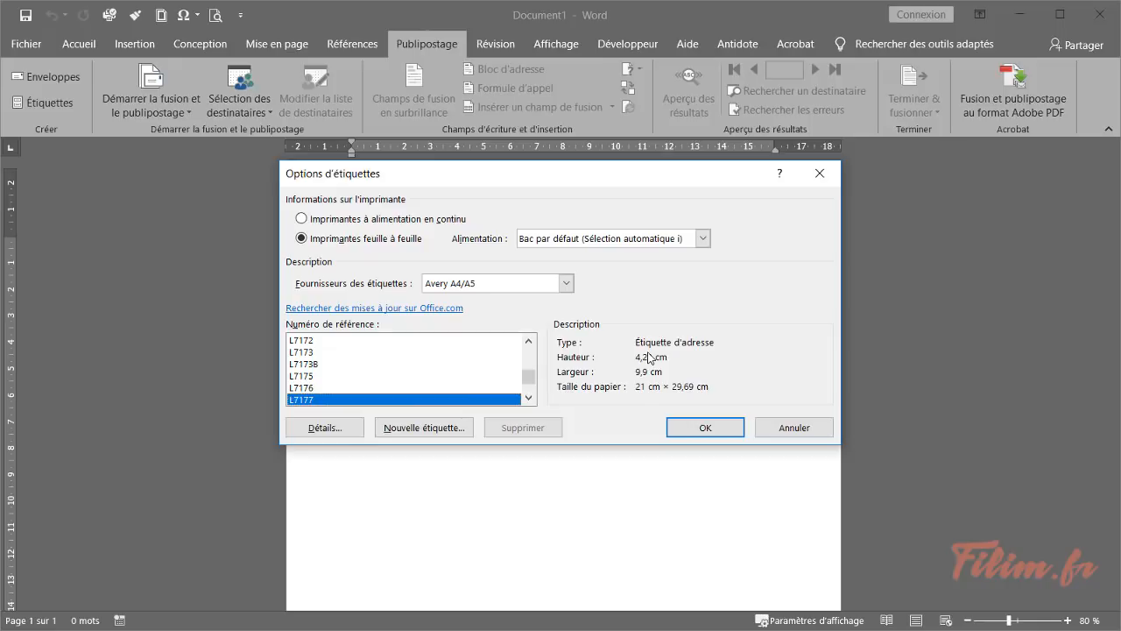
left_click(705, 429)
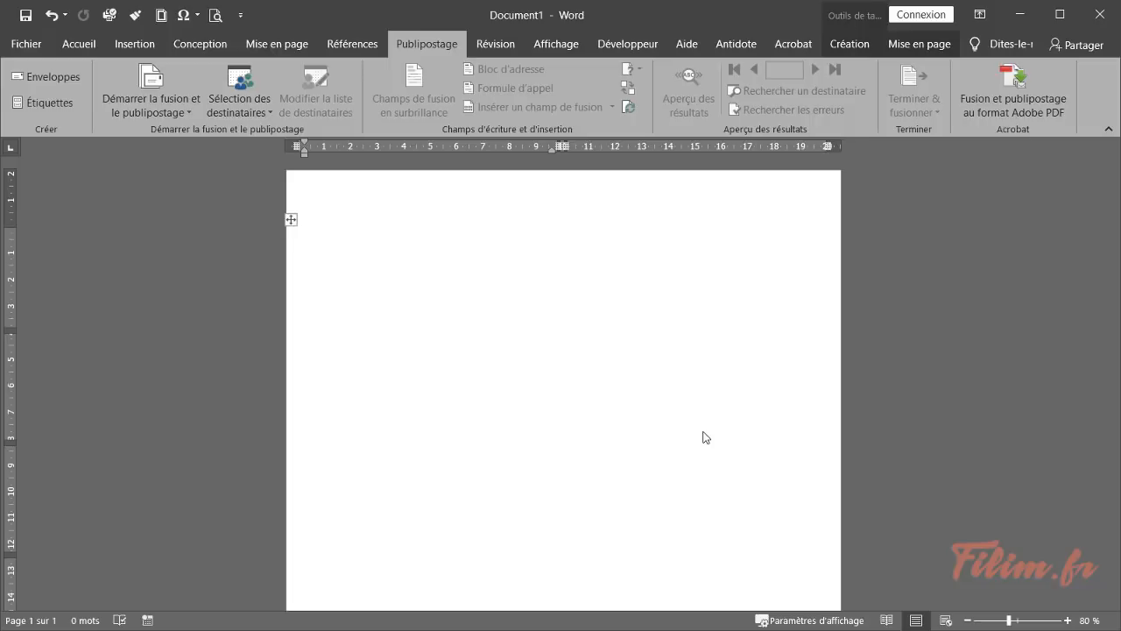
Step: Display the gridlines of the label table
left_click(78, 43)
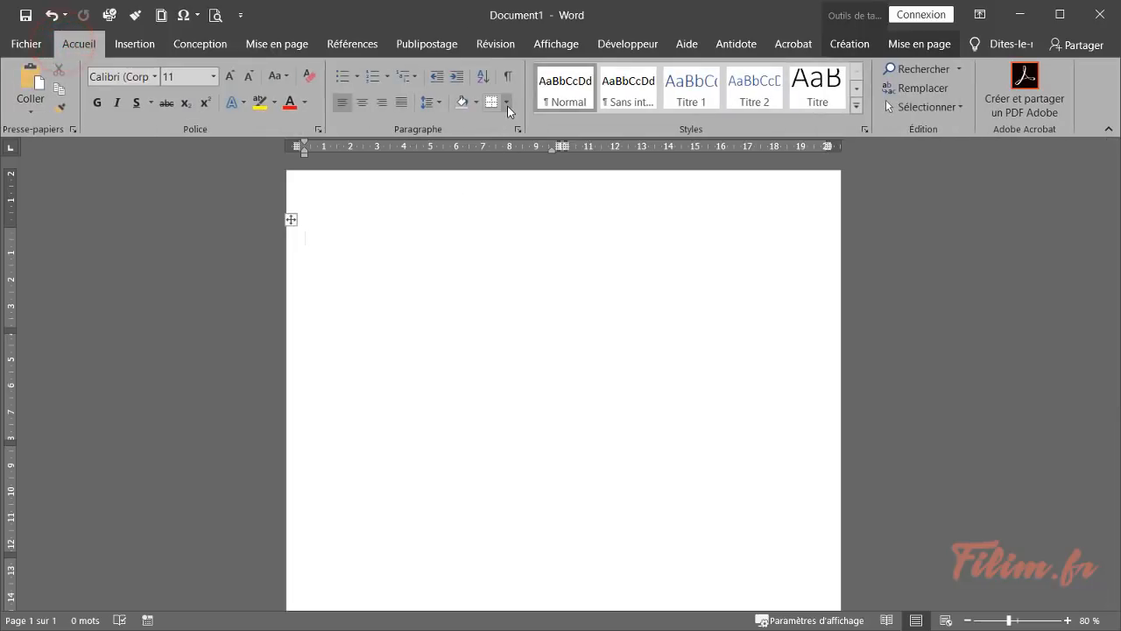
left_click(506, 102)
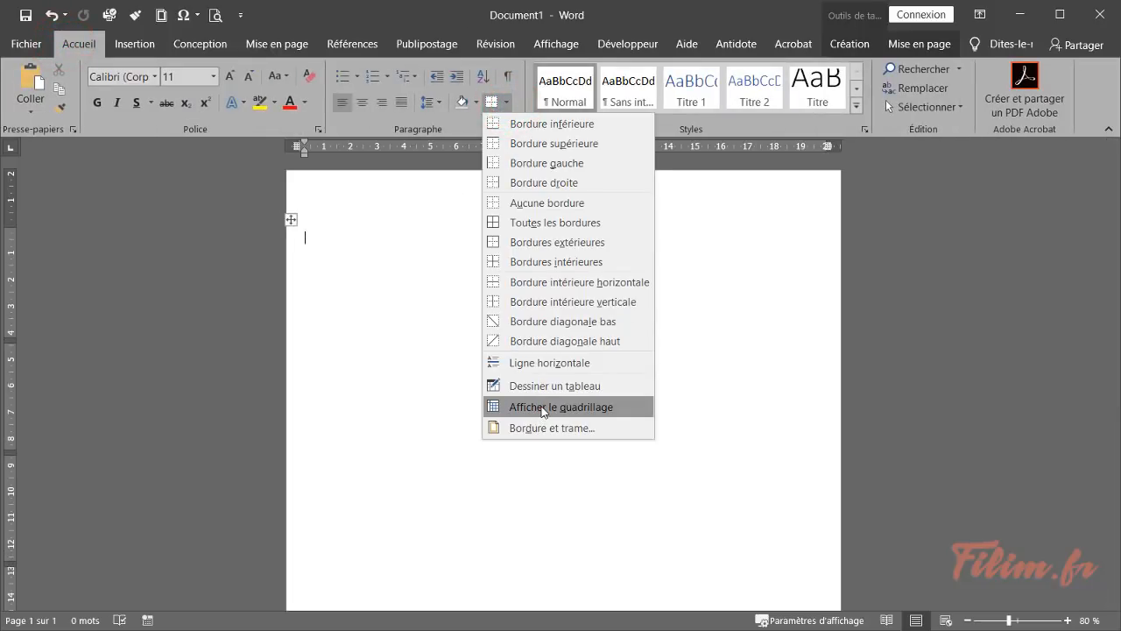
left_click(544, 408)
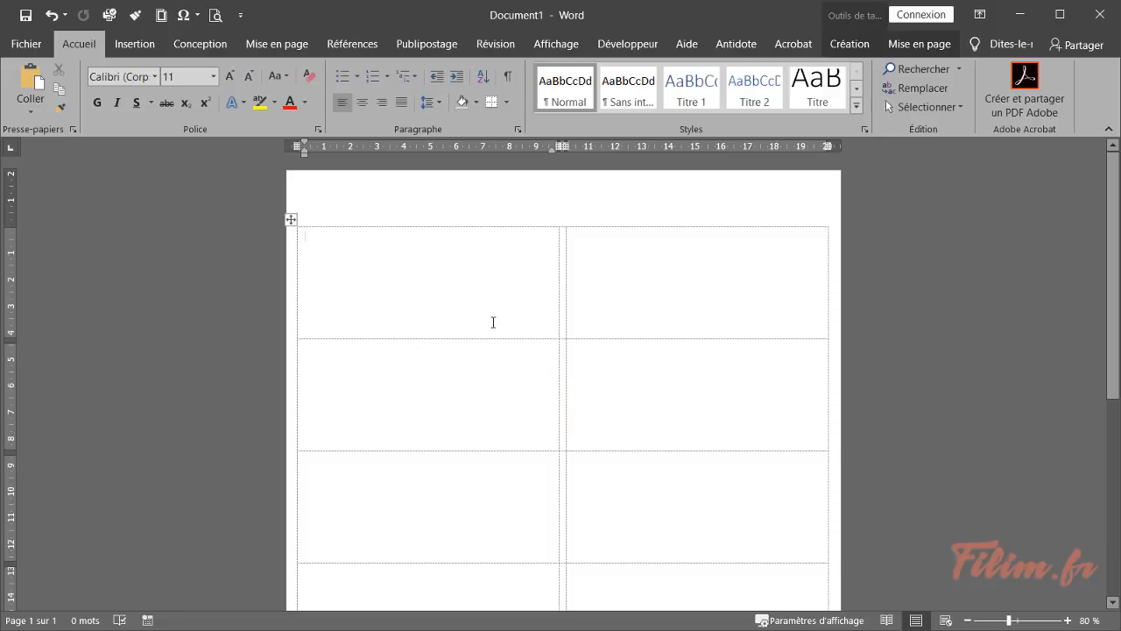
scroll(495, 319, "up", 5)
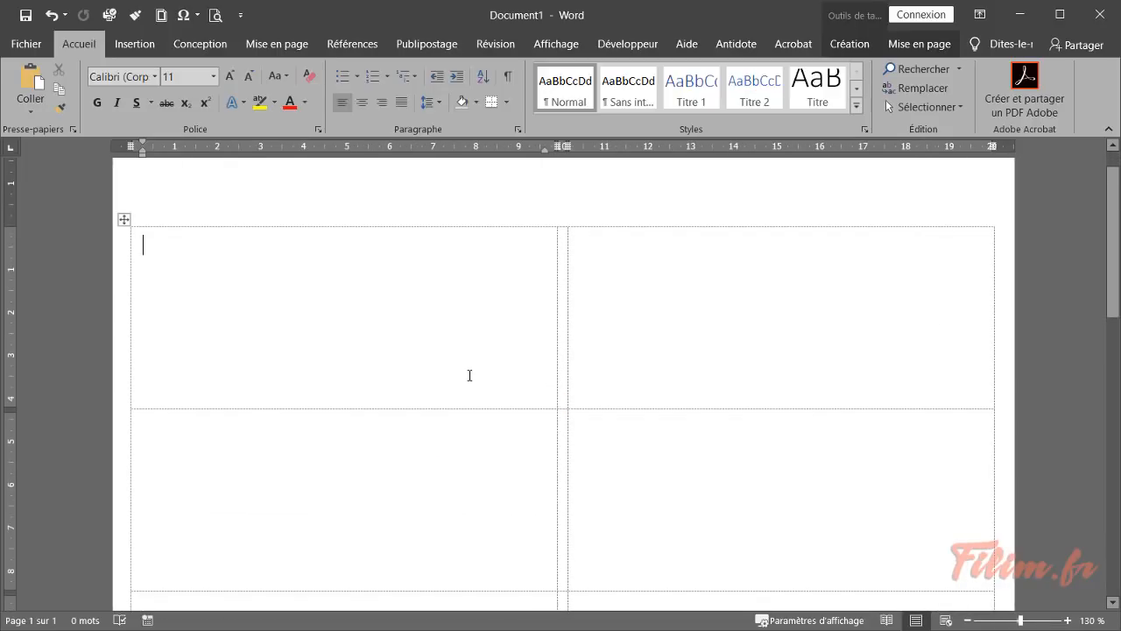
Step: Use the existing list Exercice Word 4 - Badges à créer BDD.xlsx from the desktop folder Exercice Word 4 - Badges à créer as recipients
left_click(273, 247)
left_click(455, 50)
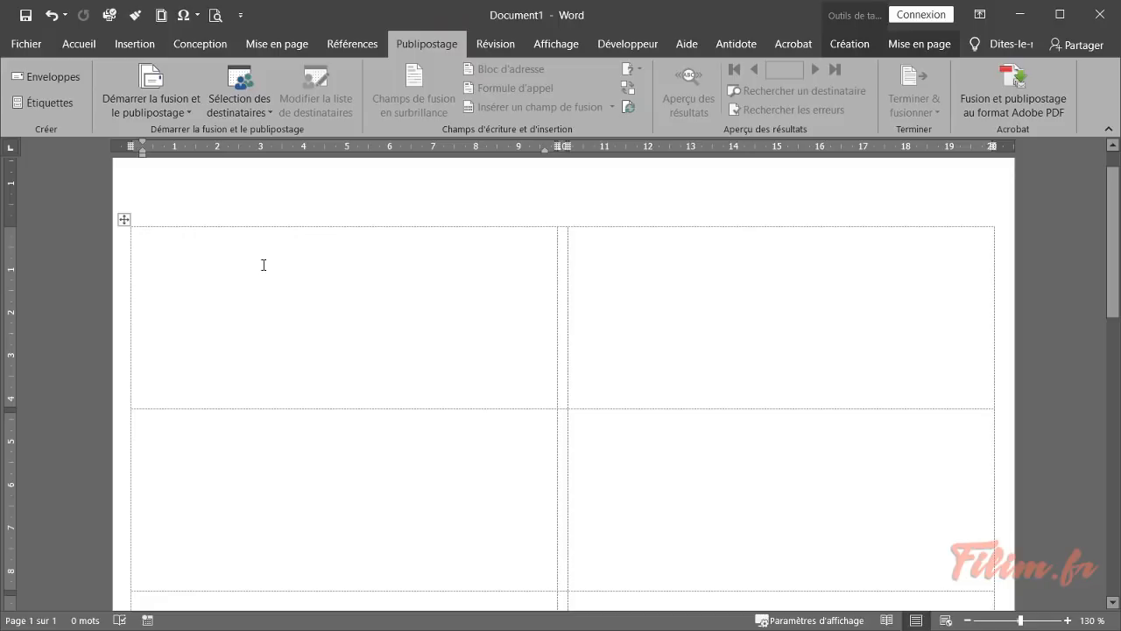
left_click(248, 105)
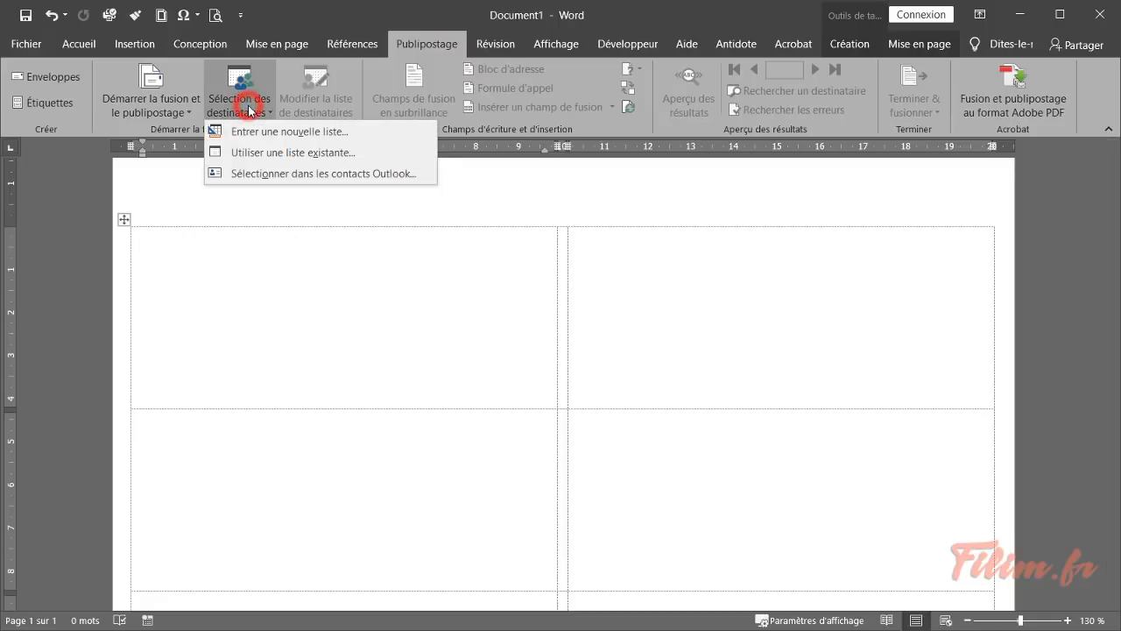
left_click(258, 155)
scroll(204, 268, "up", 7)
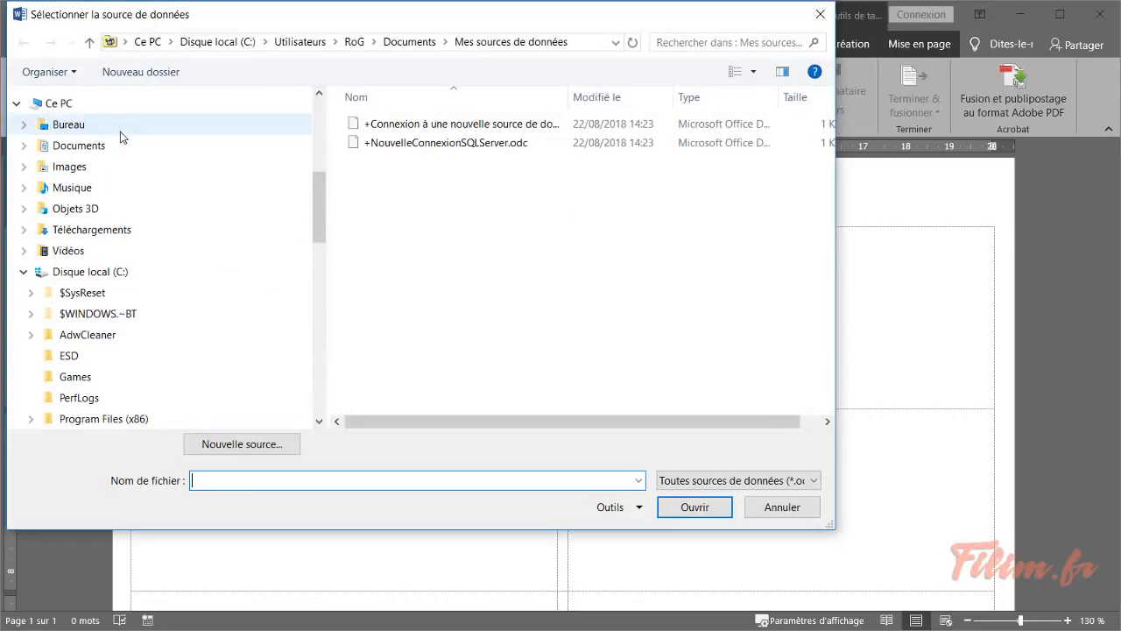
left_click(154, 125)
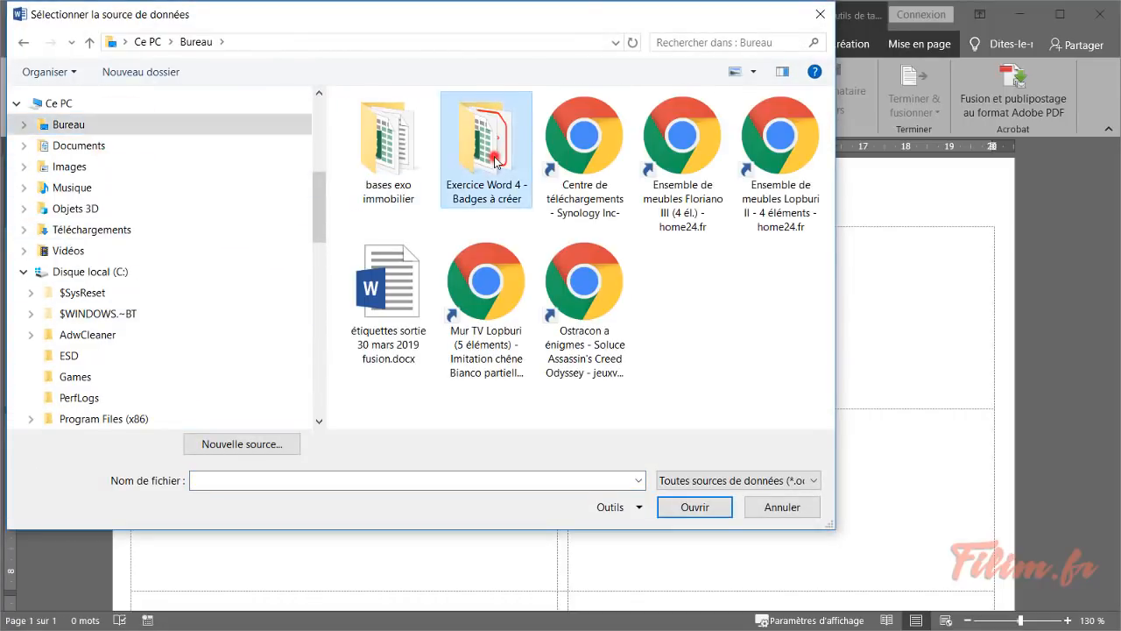
double_click(494, 158)
left_click(452, 131)
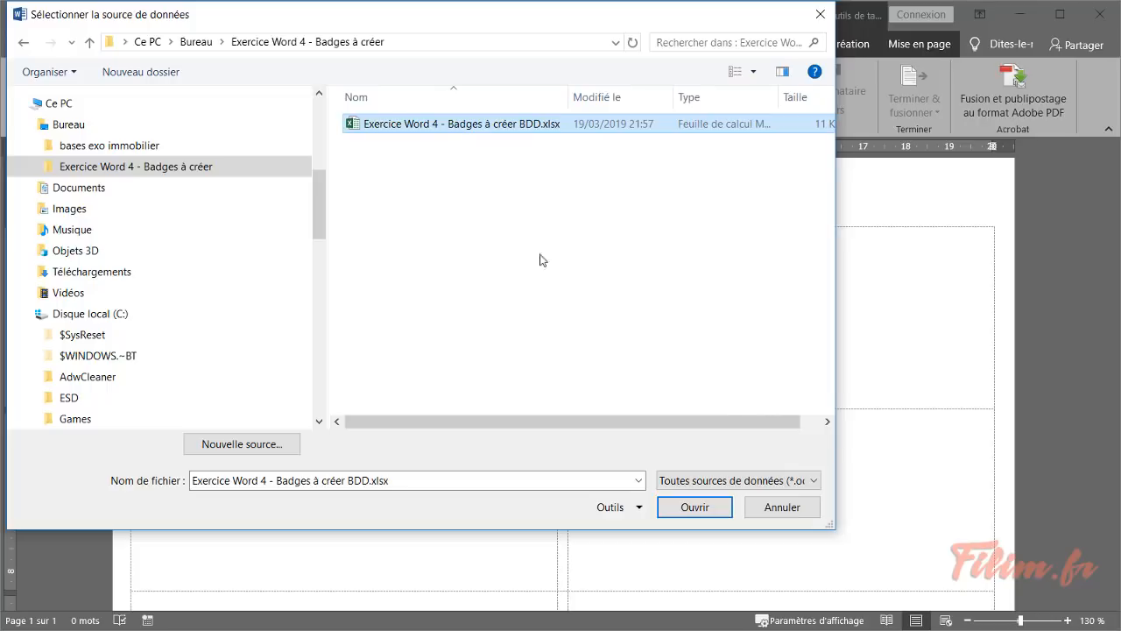
left_click(681, 507)
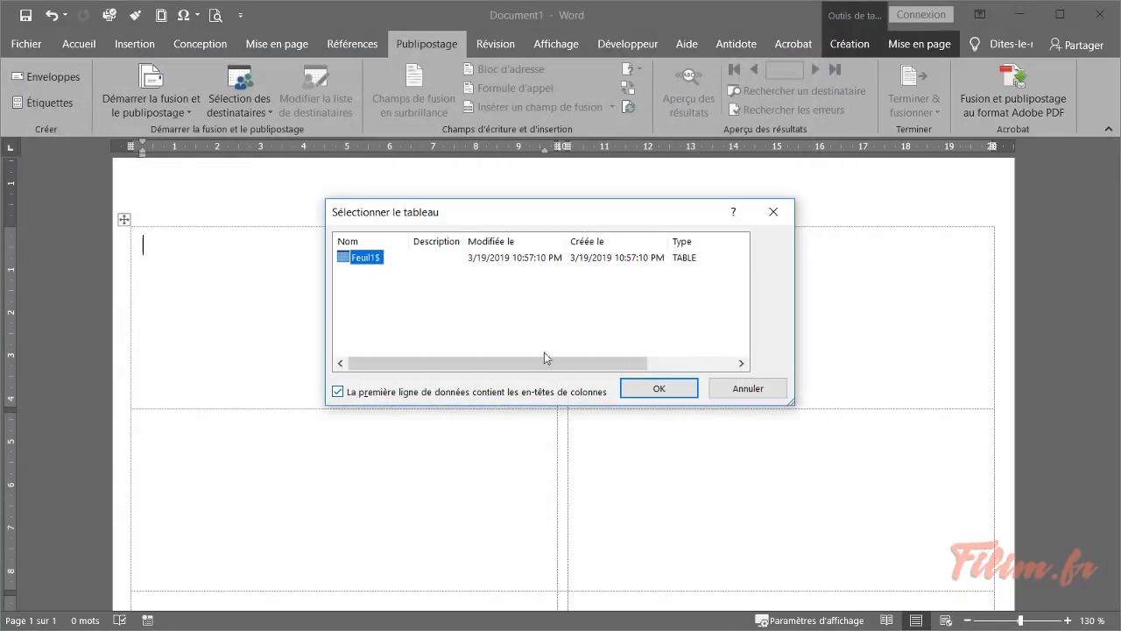
Step: Choose the Feuil1$ table as recipient data, keeping its first row as column headers
left_click(418, 394)
left_click(416, 395)
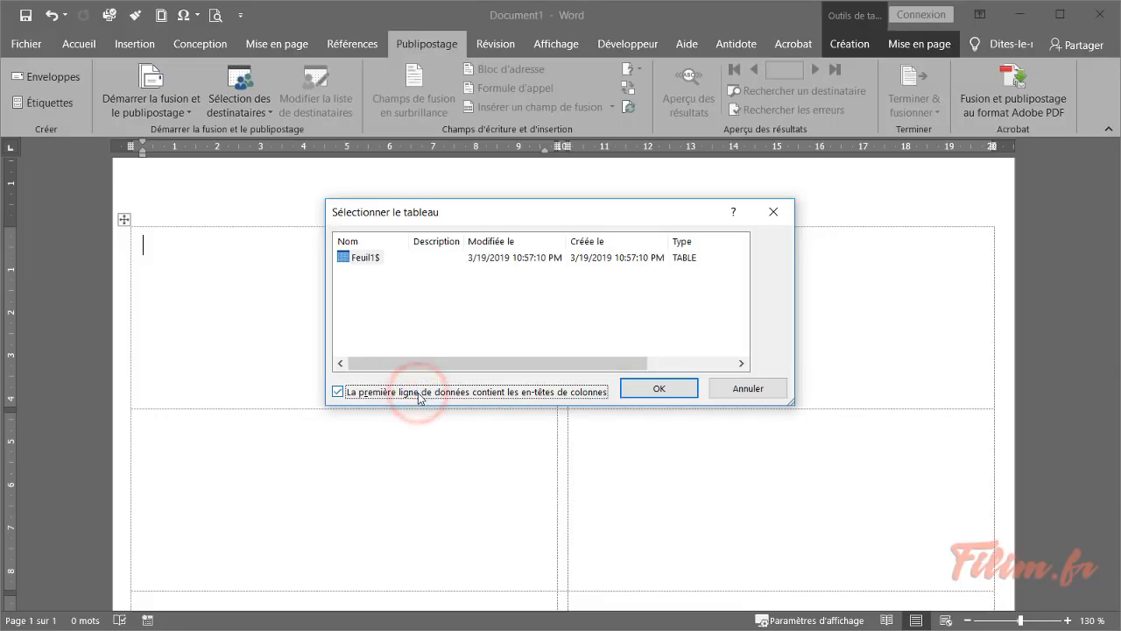
left_click(663, 391)
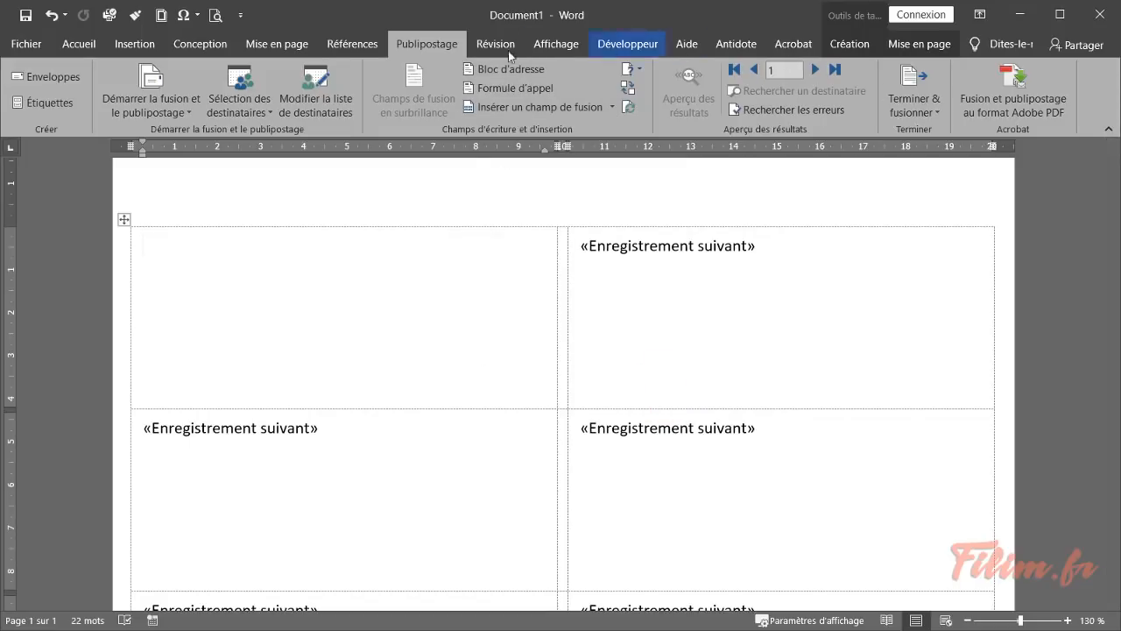
Step: Insert the num_inscription merge field in the first label and start a new line below it
left_click(612, 106)
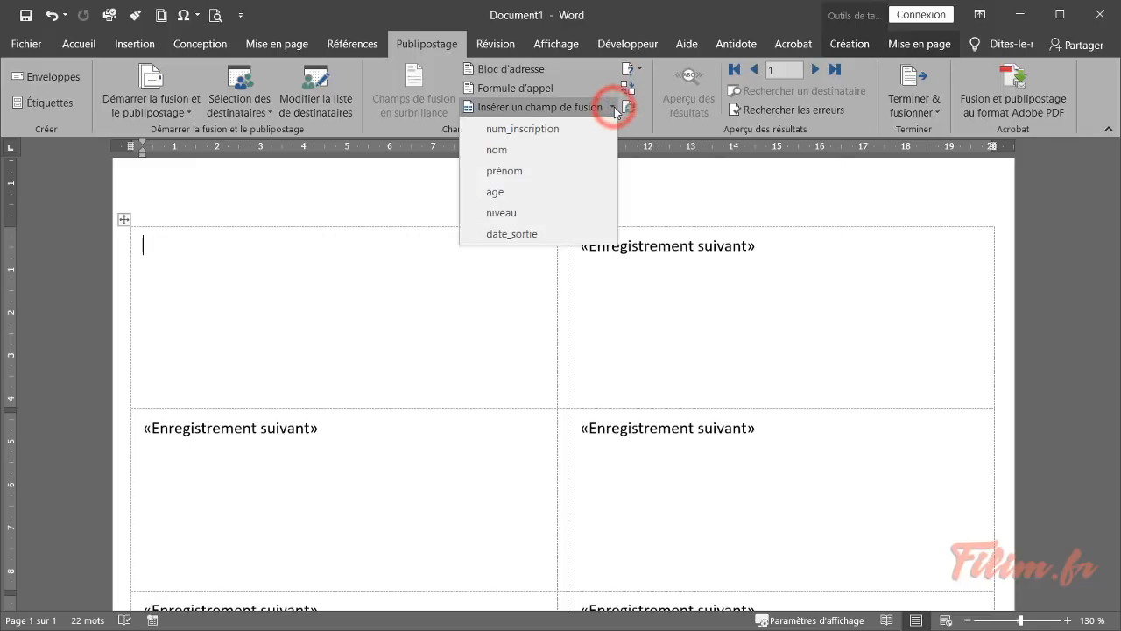
left_click(592, 129)
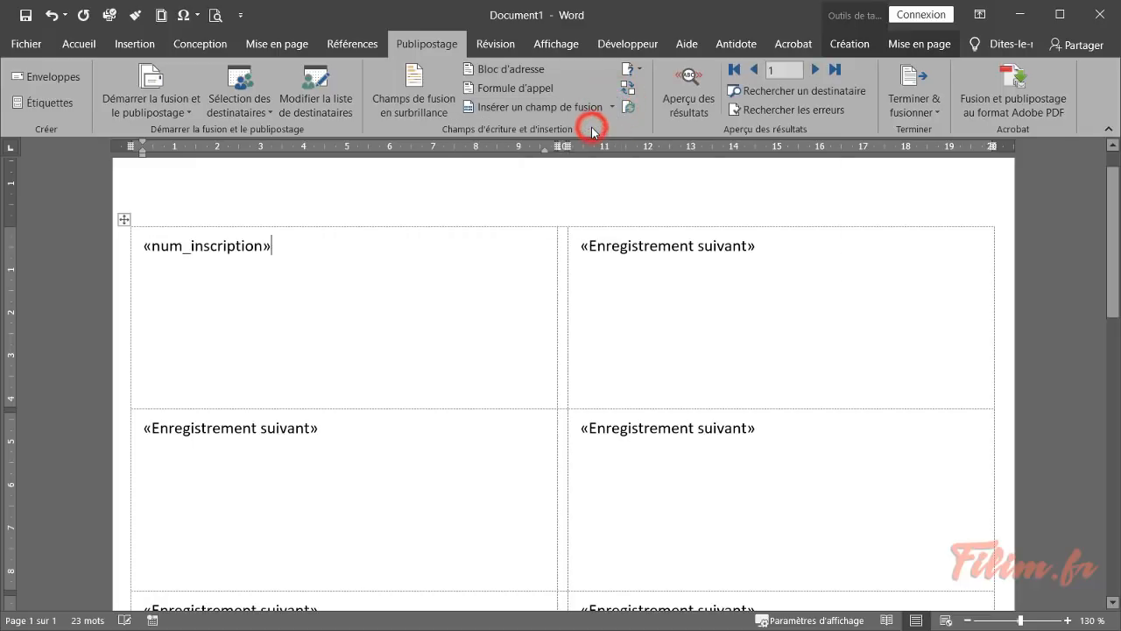
key("Return")
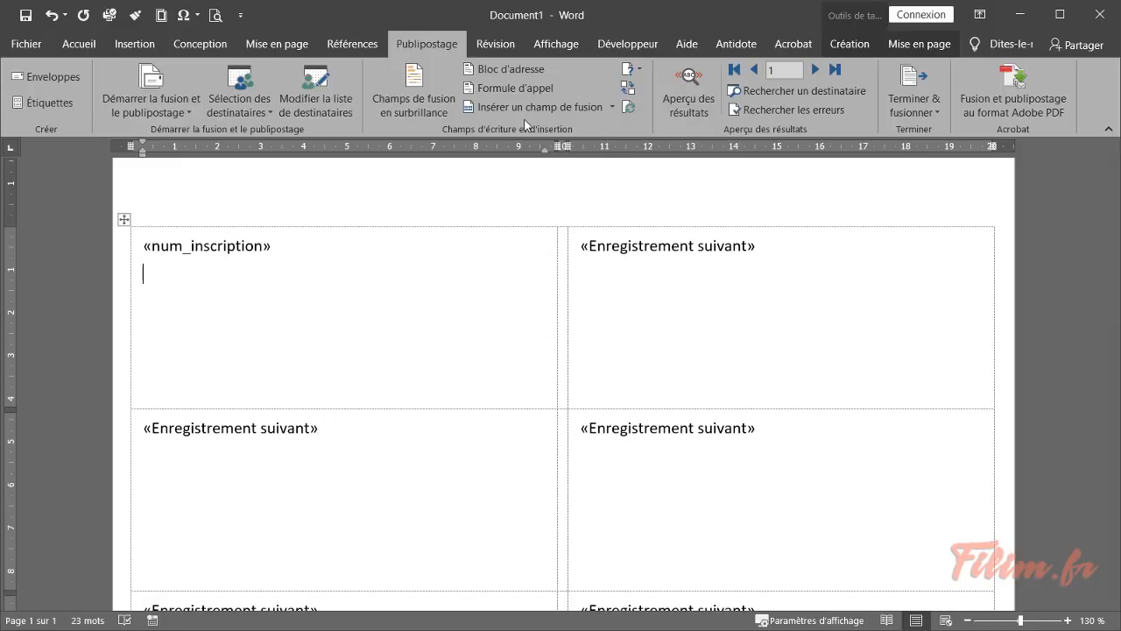
Step: Insert the nom and prénom merge fields on the second line, separated by a space, and add a new line below
left_click(518, 108)
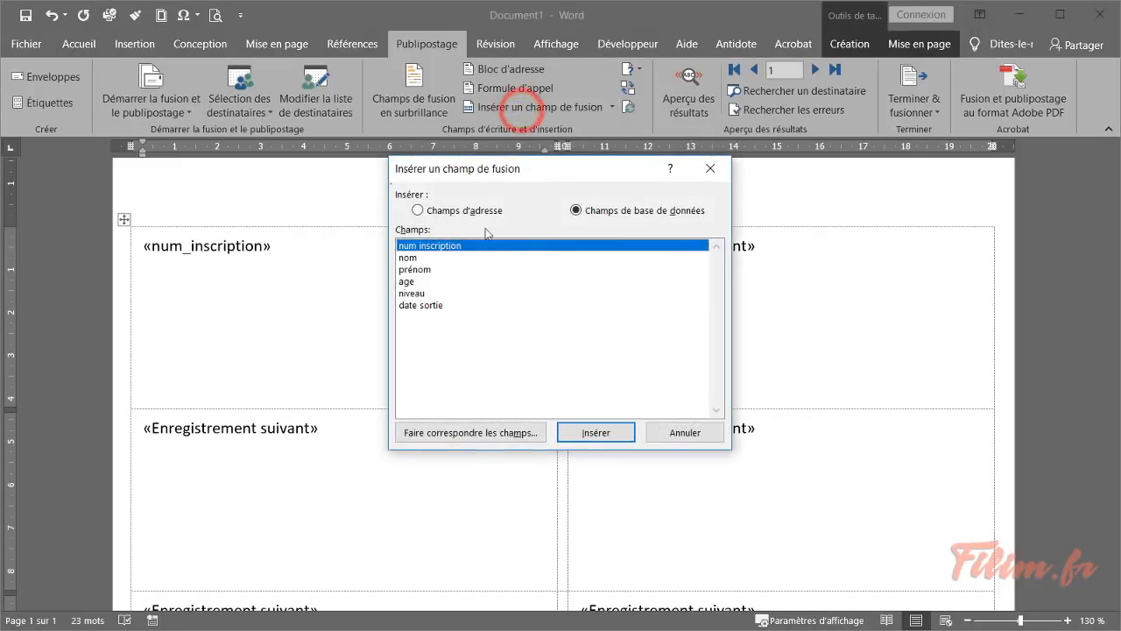
left_click(451, 258)
double_click(452, 259)
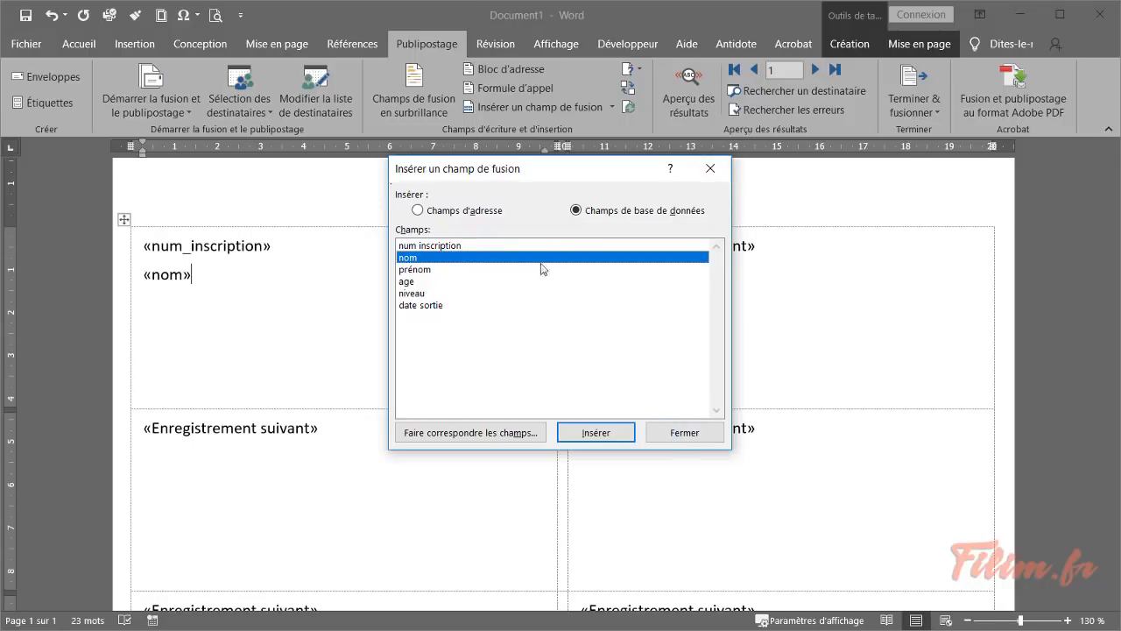
double_click(421, 271)
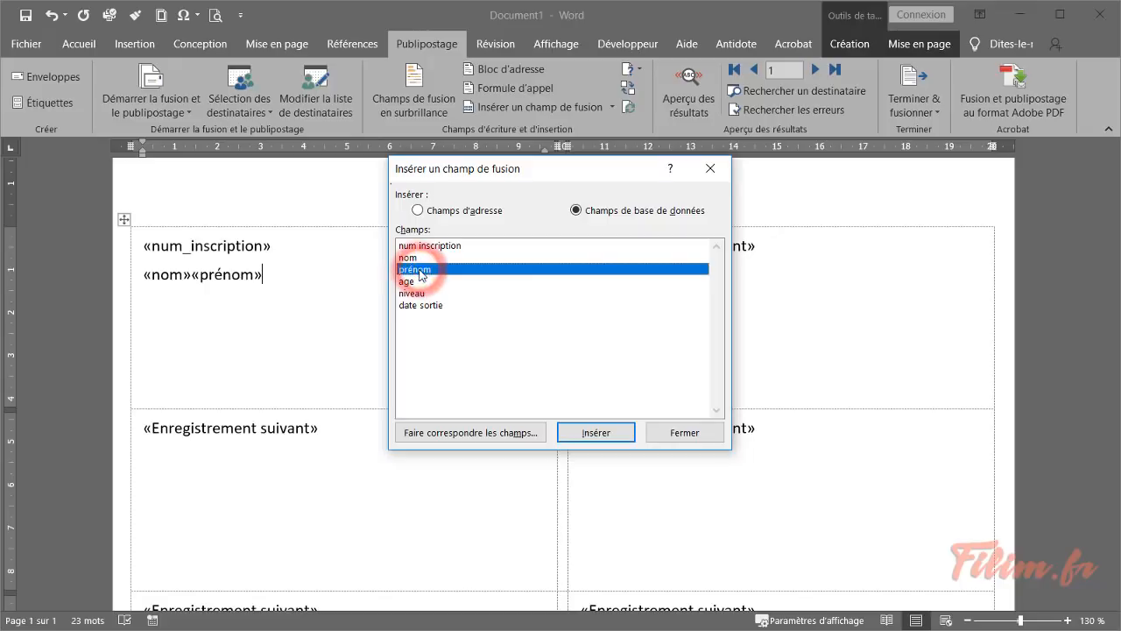
left_click(272, 278)
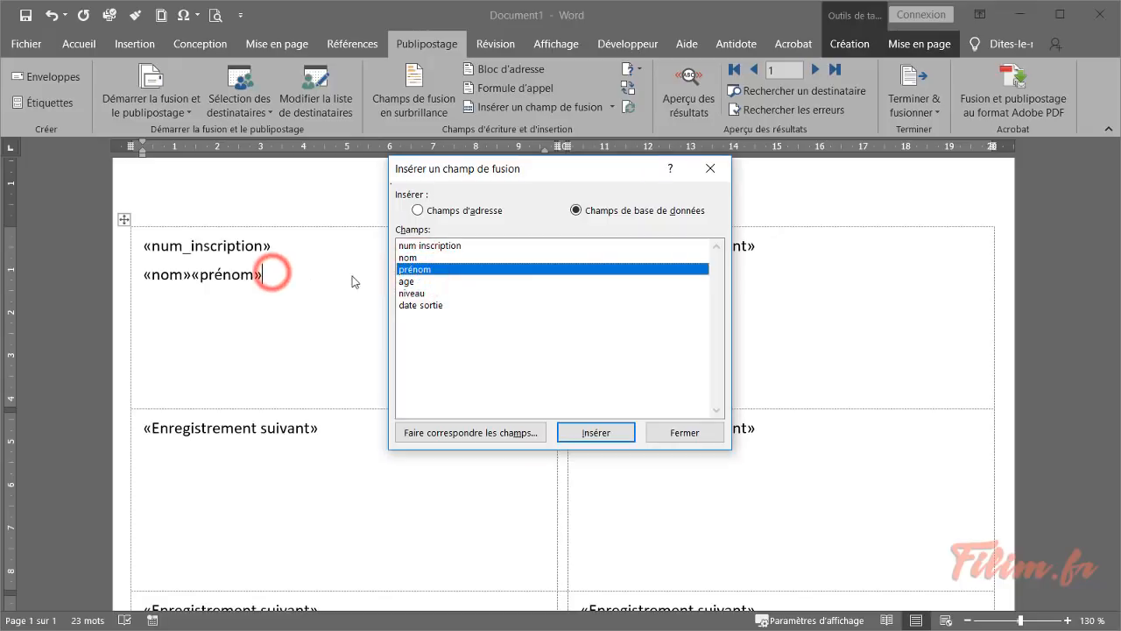
left_click(711, 434)
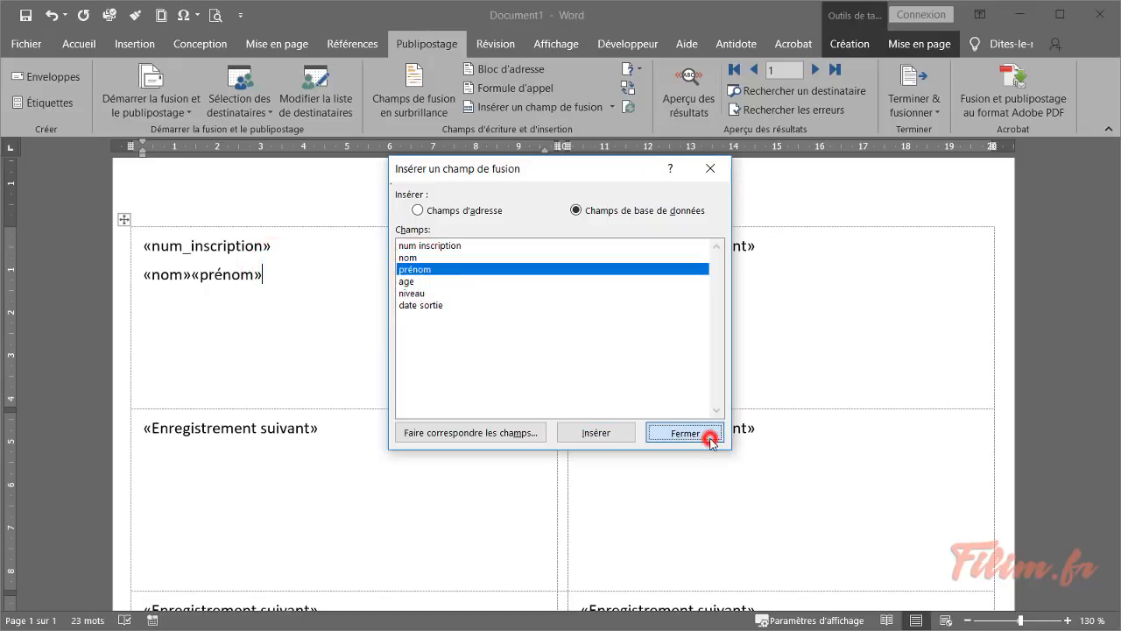
left_click(191, 277)
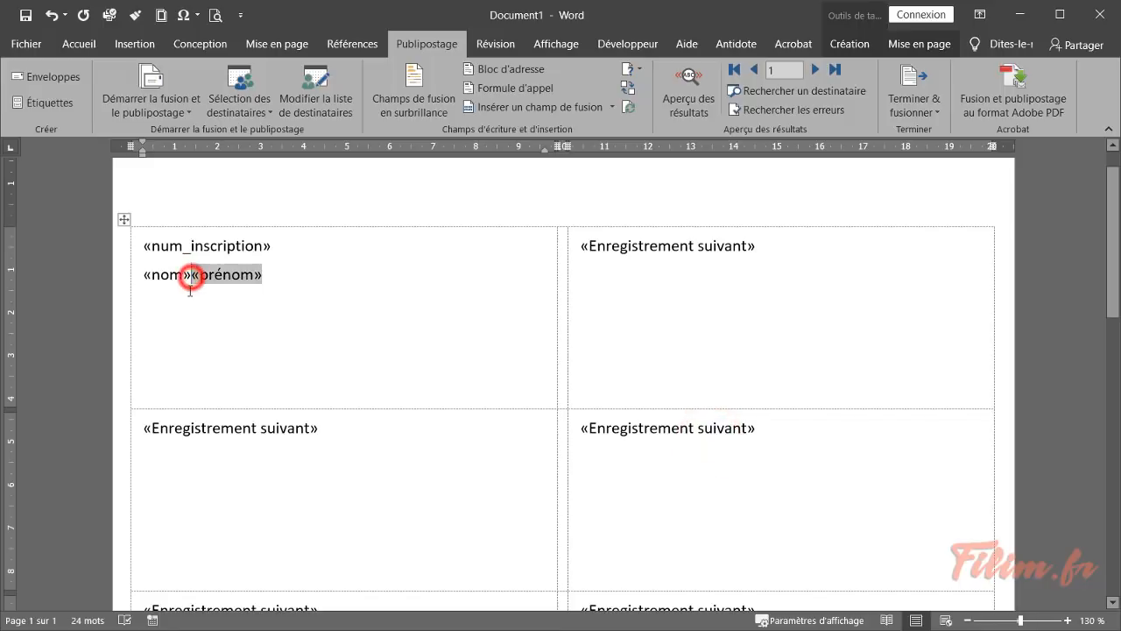
left_click(300, 273)
key("Return")
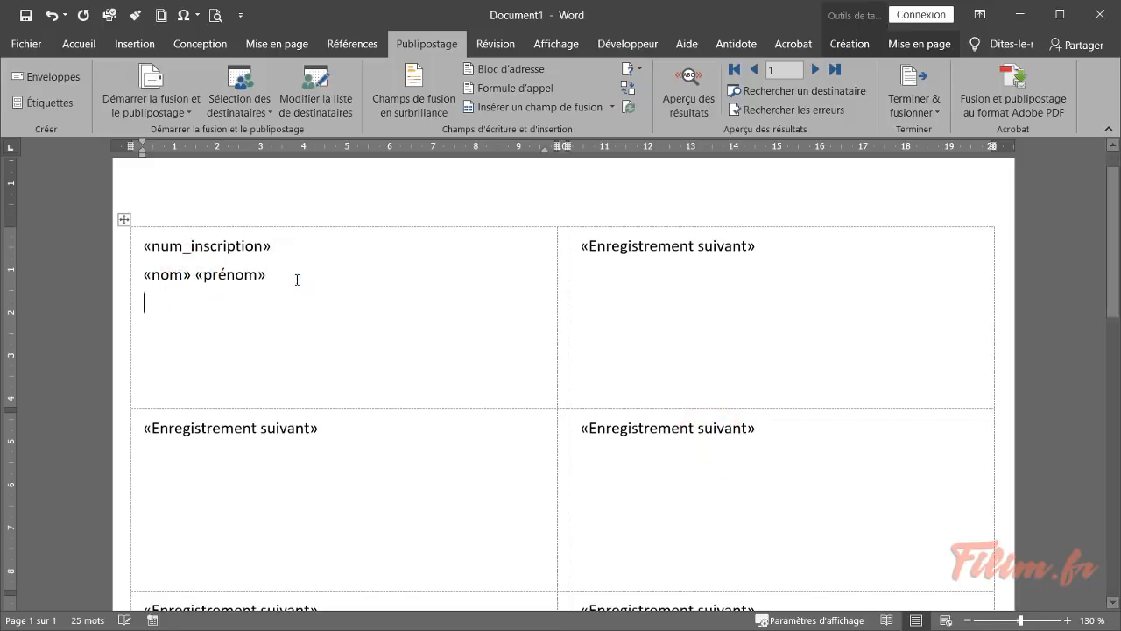
Step: Insert the age and niveau merge fields on the third line, separated by a slash, and briefly preview the label
left_click(616, 107)
left_click(519, 187)
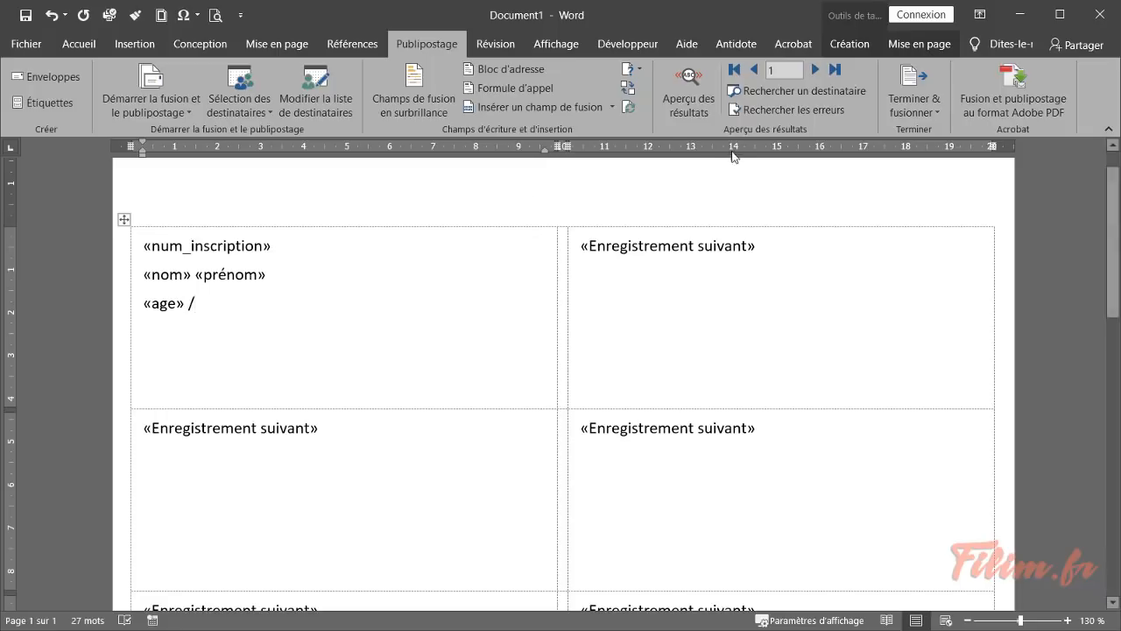
left_click(612, 107)
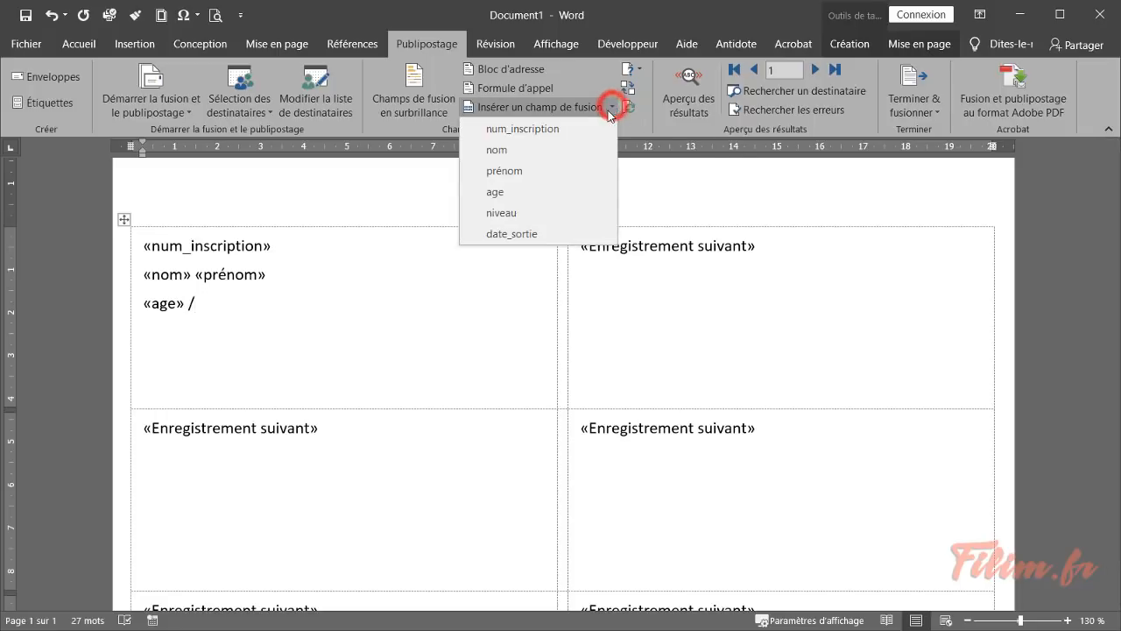
left_click(531, 211)
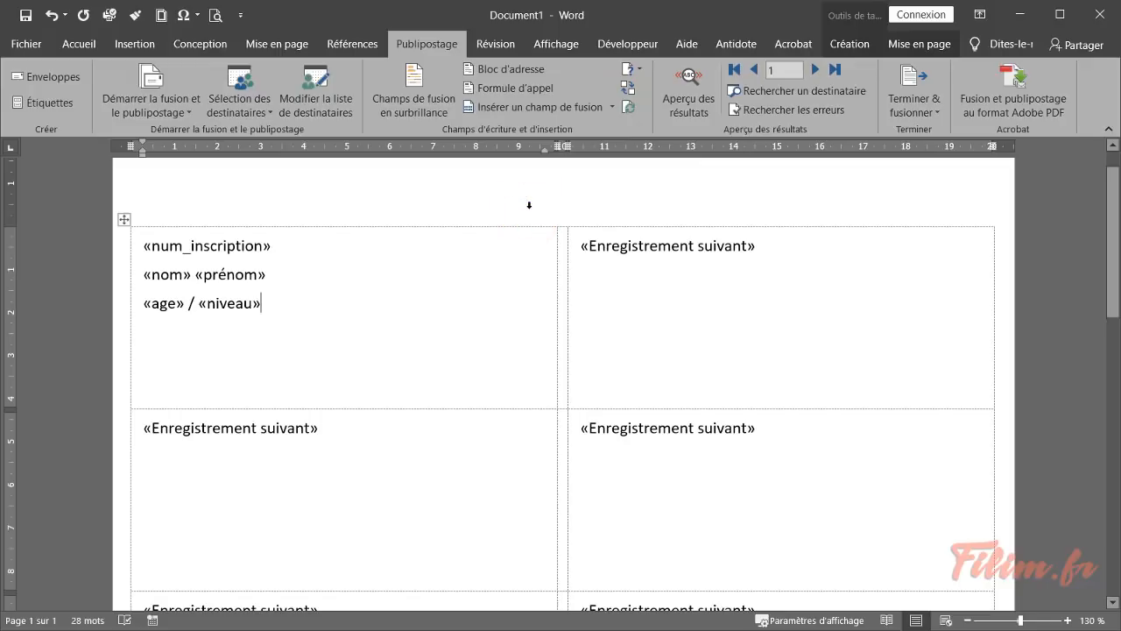
left_click(690, 103)
left_click(690, 104)
Step: Format all the merge fields of the first label in bold Cooper Black, size 18
left_click_drag(292, 311, 128, 249)
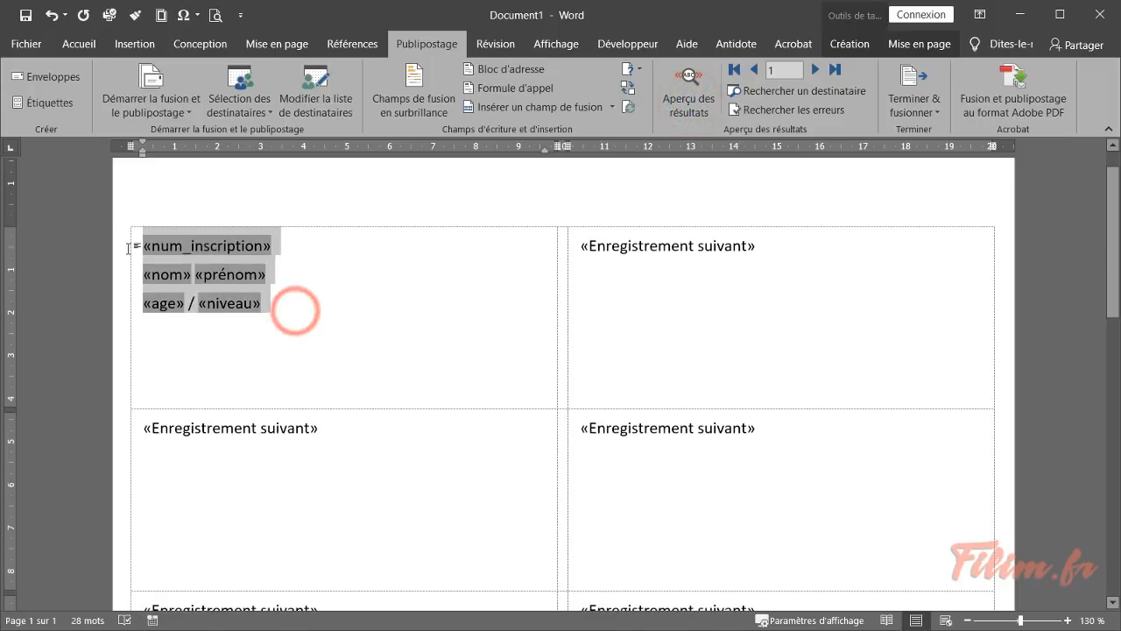
left_click(78, 44)
left_click(230, 78)
left_click(230, 78)
left_click(229, 78)
left_click(230, 78)
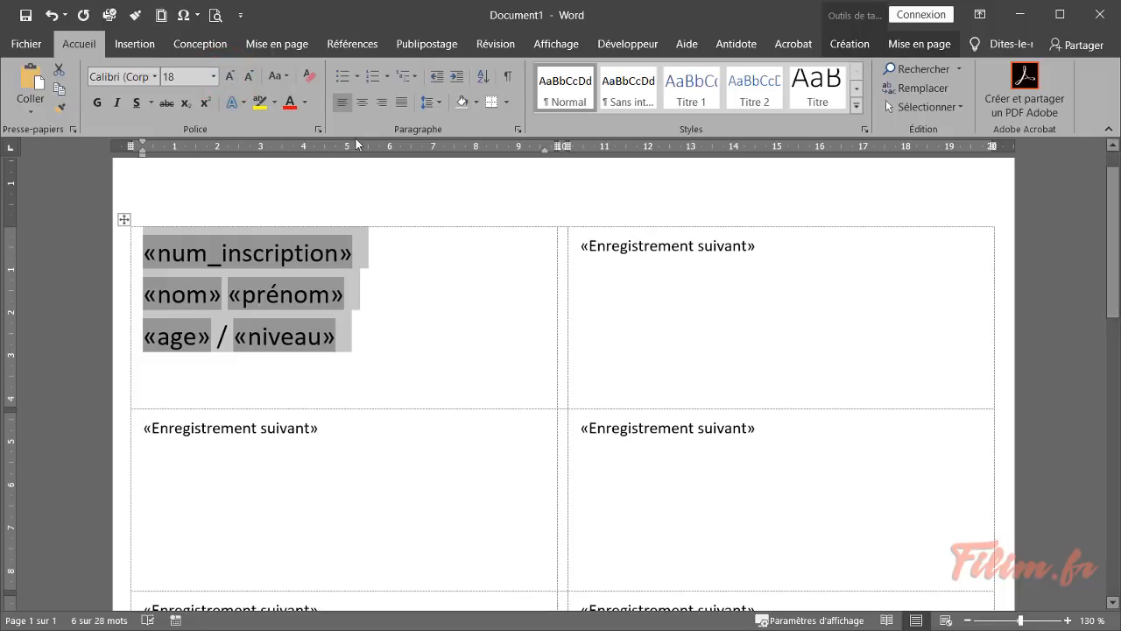
left_click(98, 103)
left_click(154, 76)
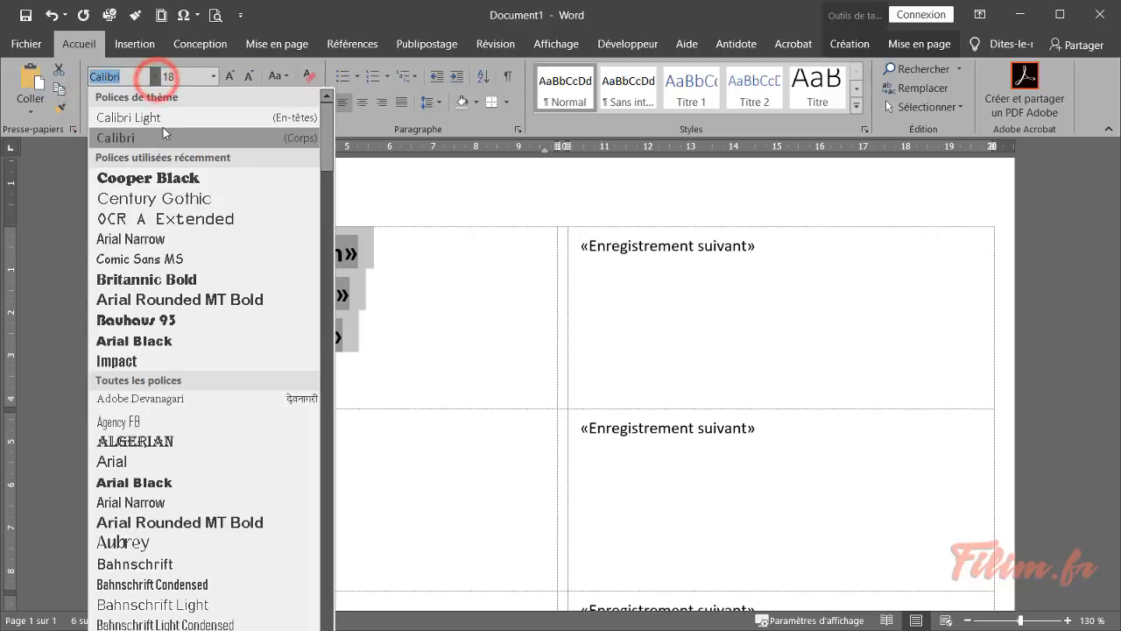
left_click(178, 182)
Step: Preview the merged data in the formatted first label, then return to the field view
left_click(438, 44)
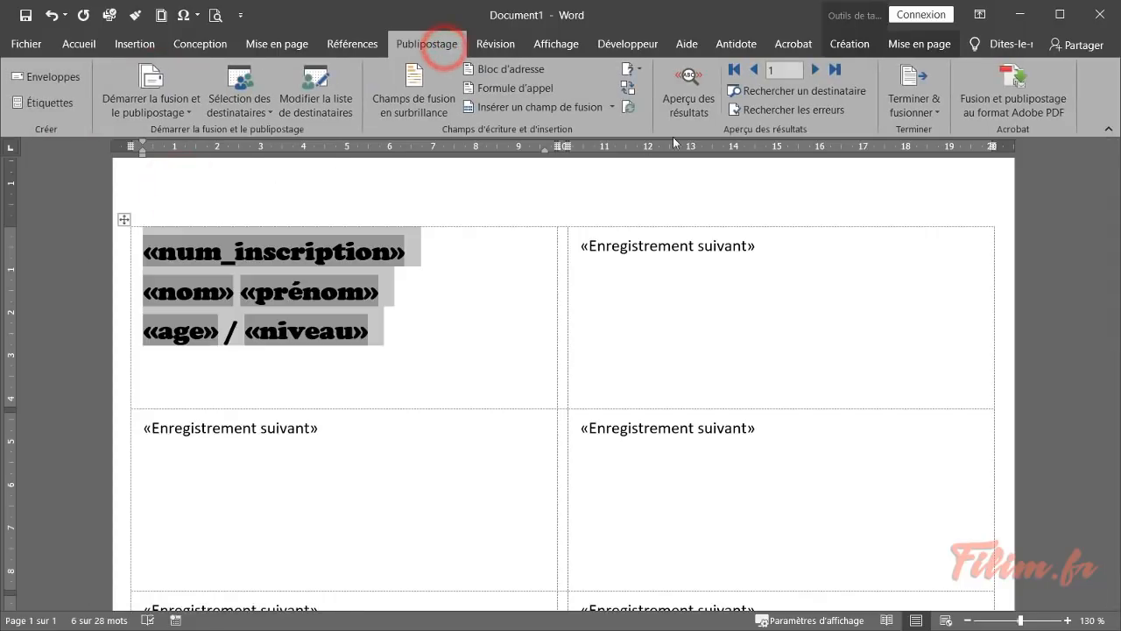
left_click(691, 91)
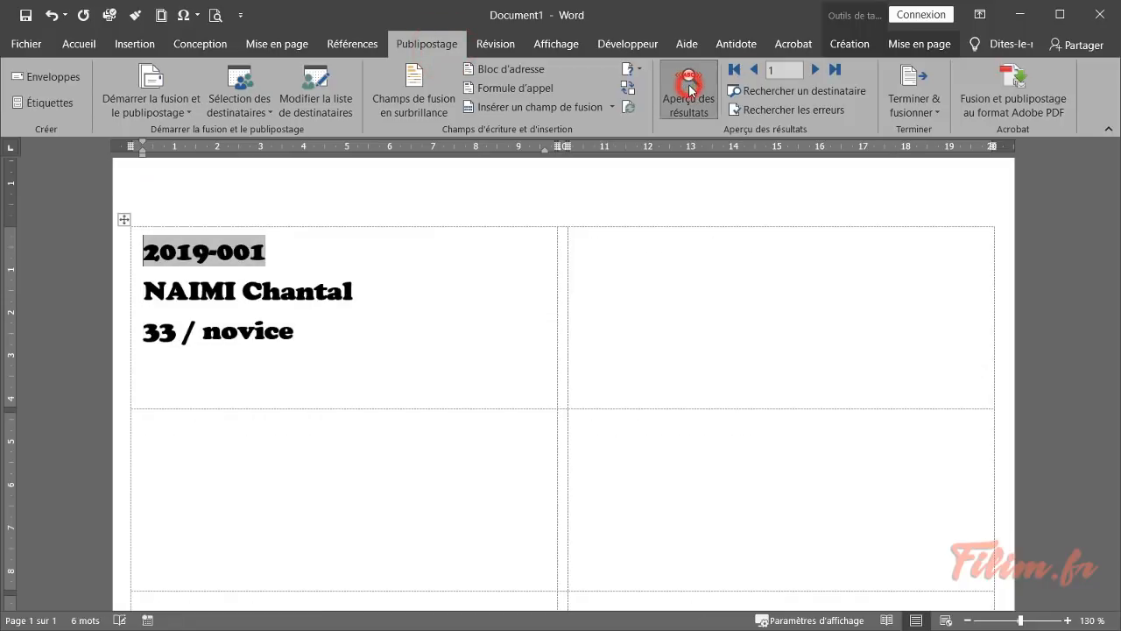
left_click(380, 296)
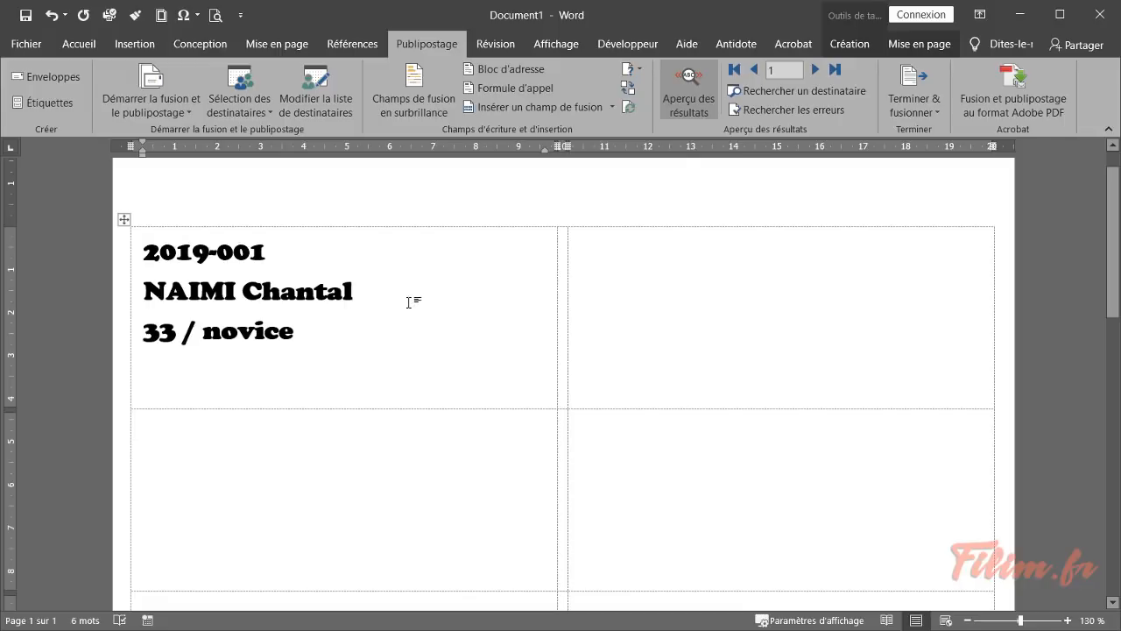
left_click(689, 90)
Step: Move the prénom field onto its own line below the nom field
left_click(240, 296)
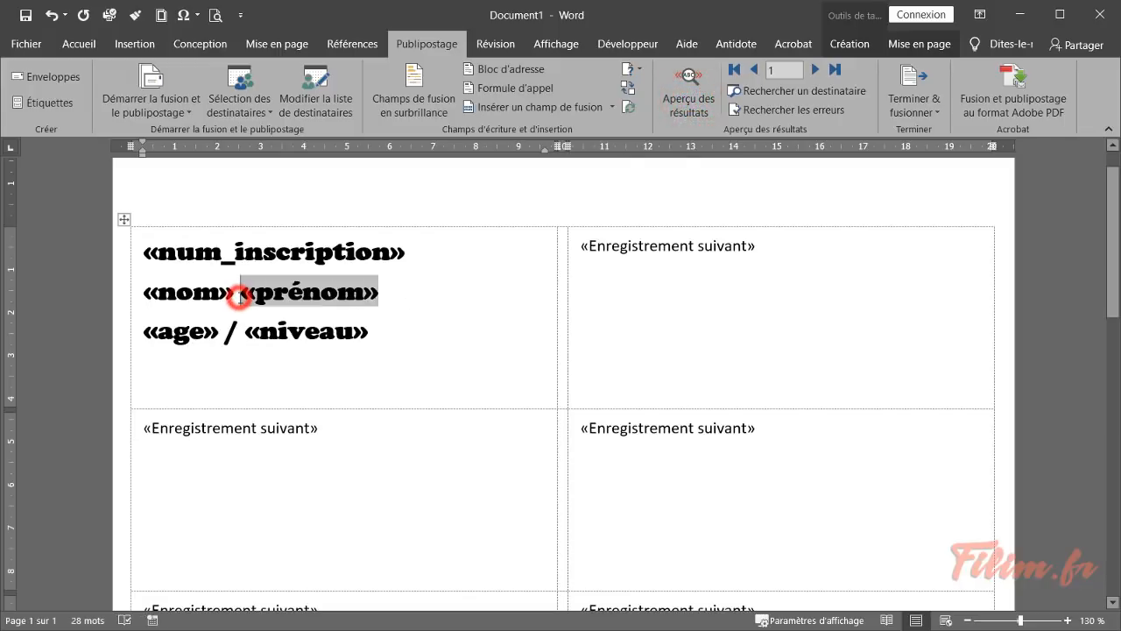
key("BackSpace")
key("Return")
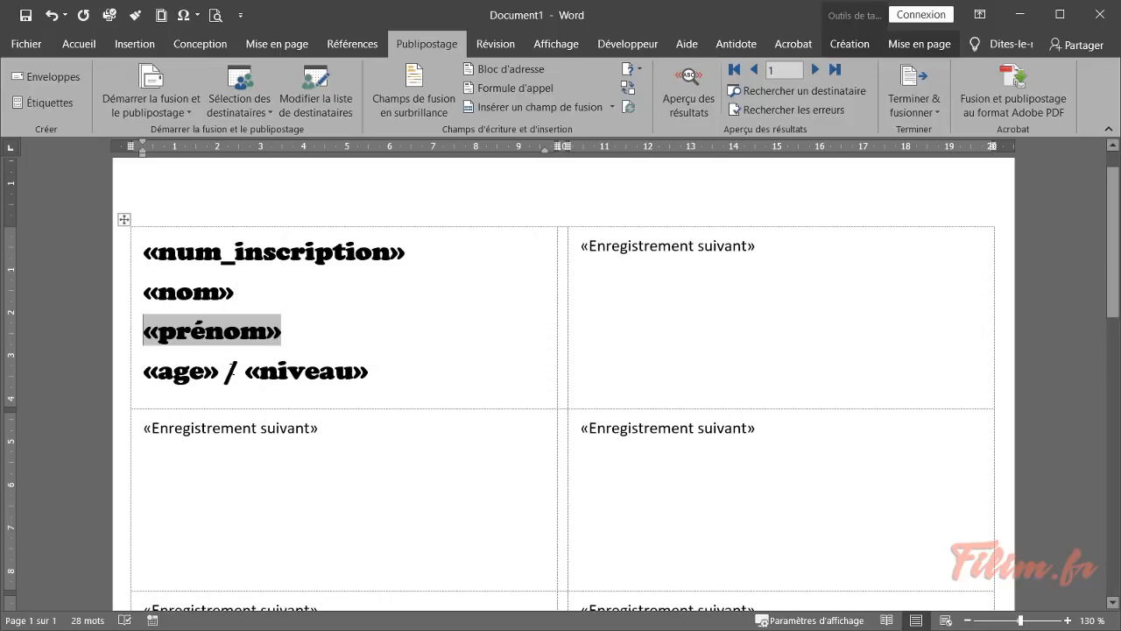
Step: Preview the first label, then add the word "ans" between the age field and the slash
left_click(686, 91)
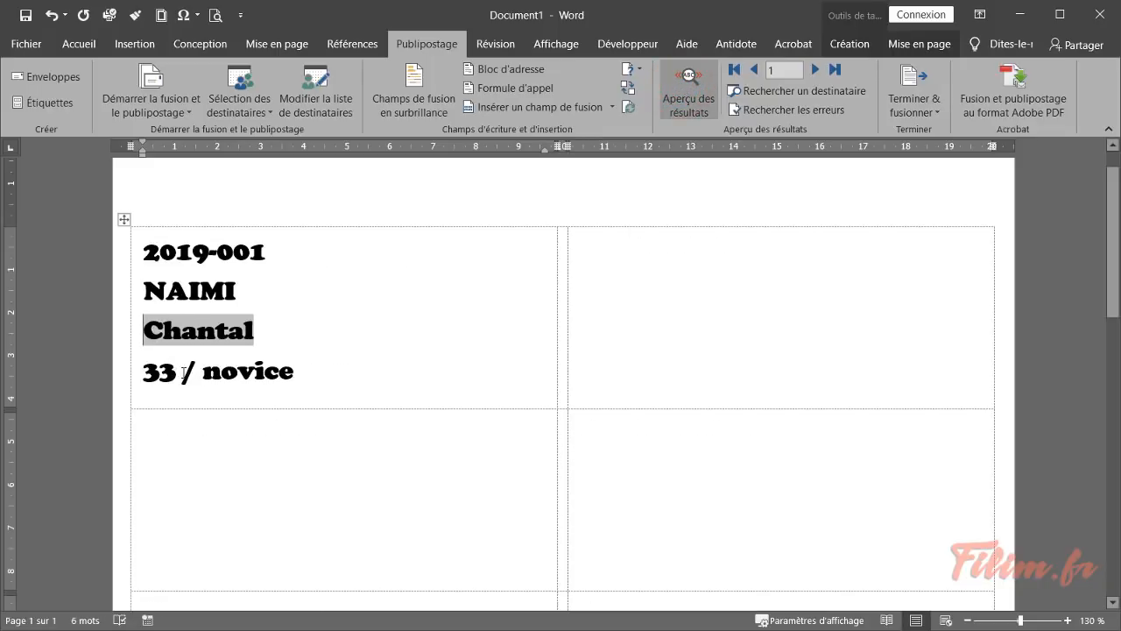
left_click(182, 371)
left_click(692, 90)
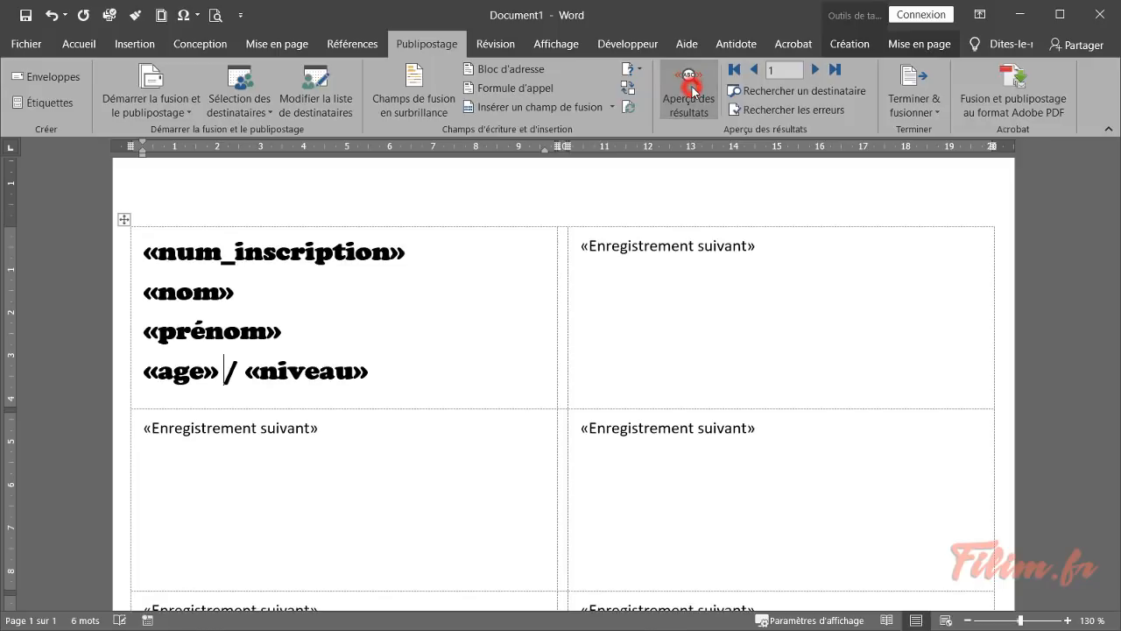
type("ans")
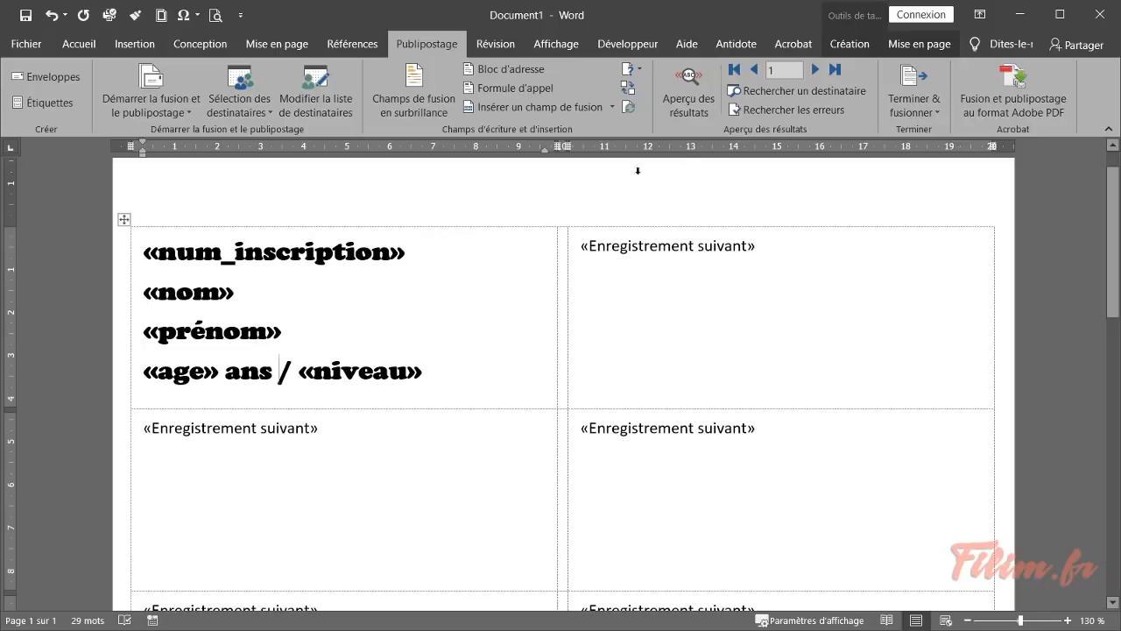
Step: Check the first label's preview and propagate its layout to all the other labels on the sheet
left_click(706, 116)
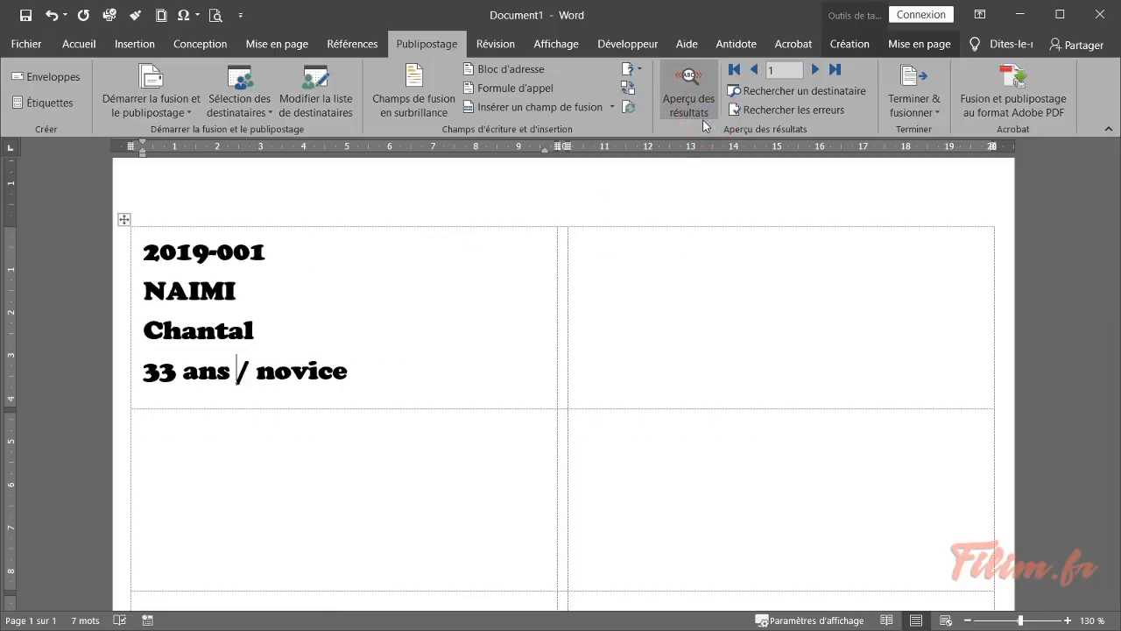
left_click(698, 106)
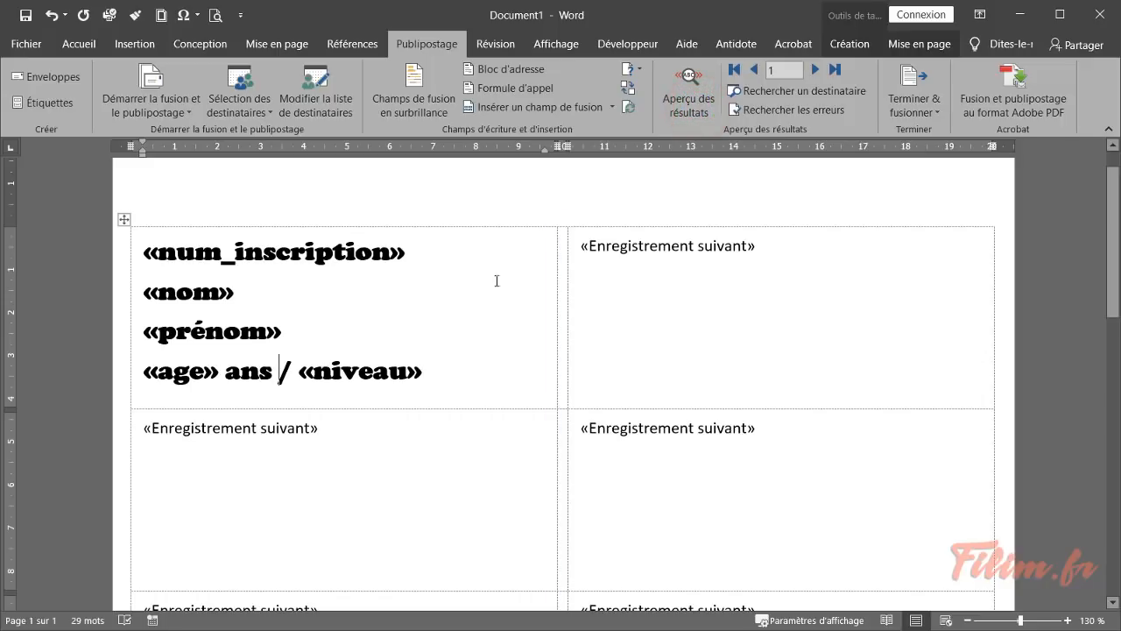
left_click(631, 109)
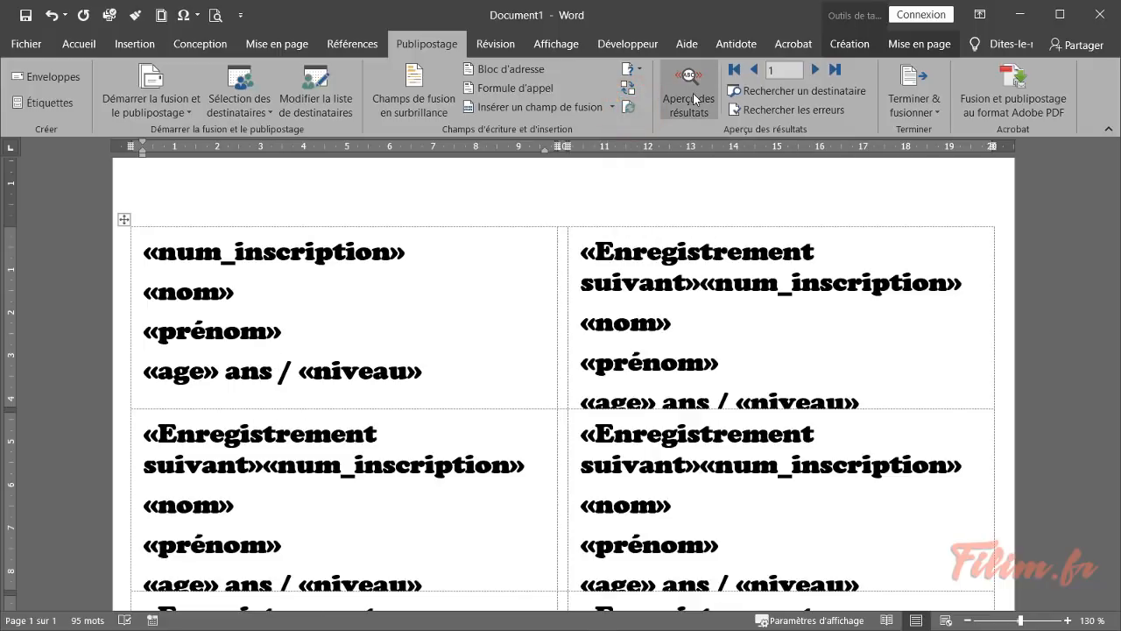
Step: Preview the merged labels, return to the field view and select the Enregistrement suivant field in the second label
left_click(695, 99)
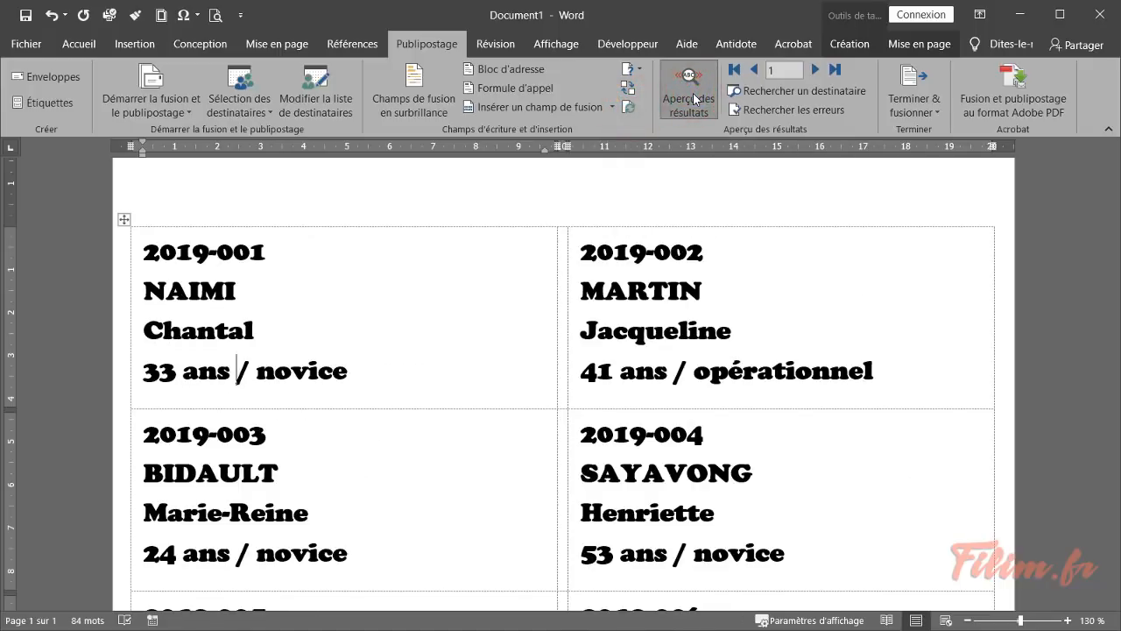
left_click(695, 99)
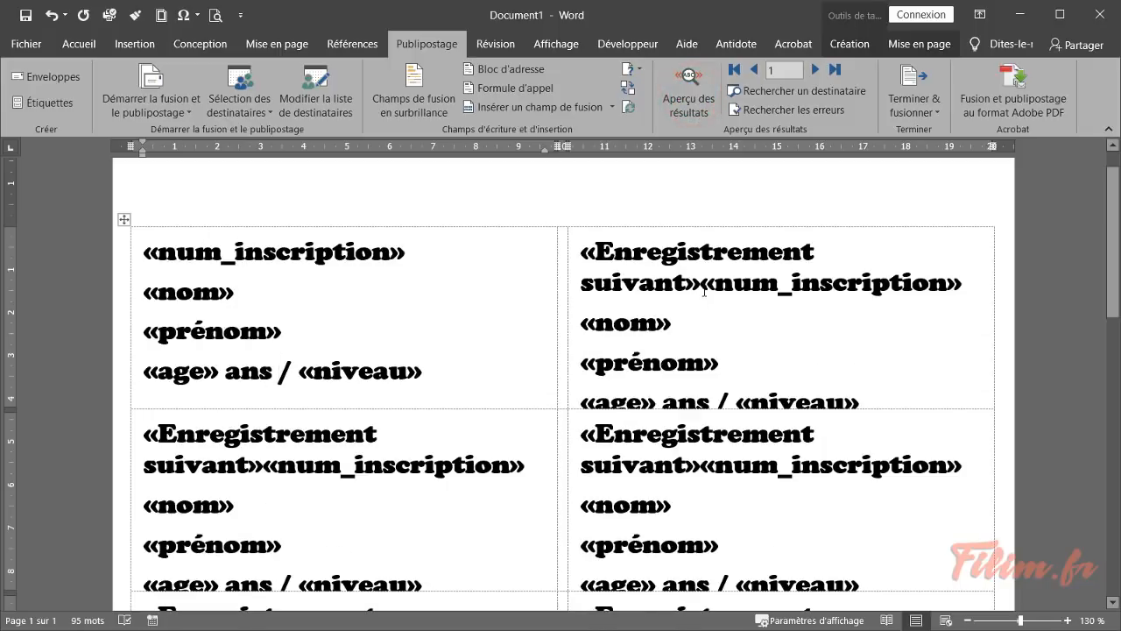
left_click_drag(702, 290, 589, 257)
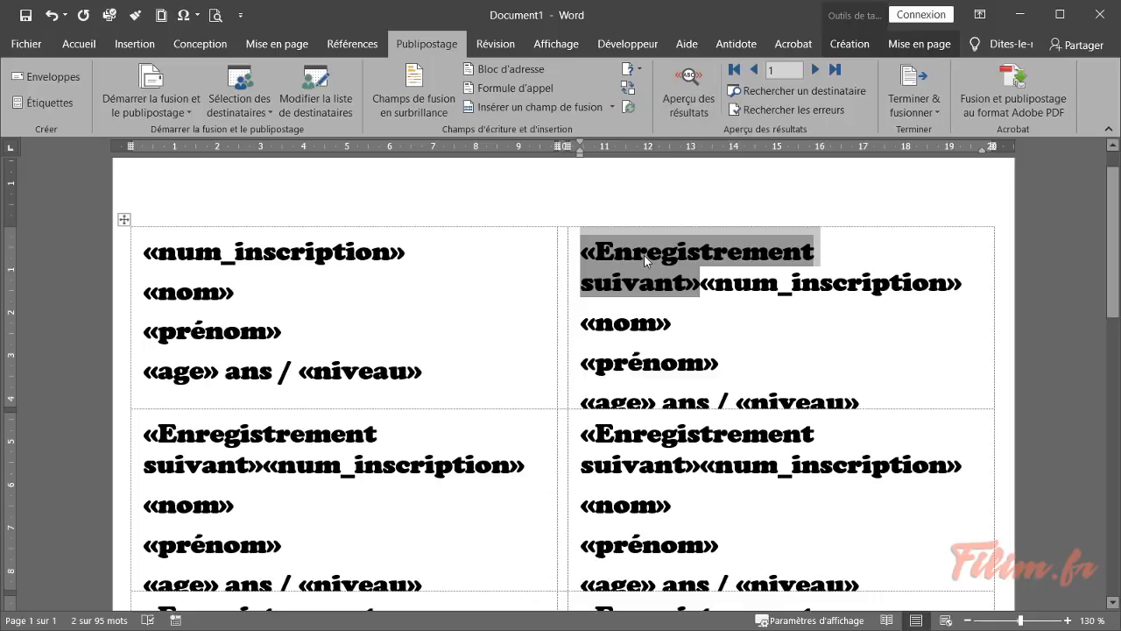
Step: Preview the merge again to compare the records in the first four labels, then return to the field view
left_click(689, 91)
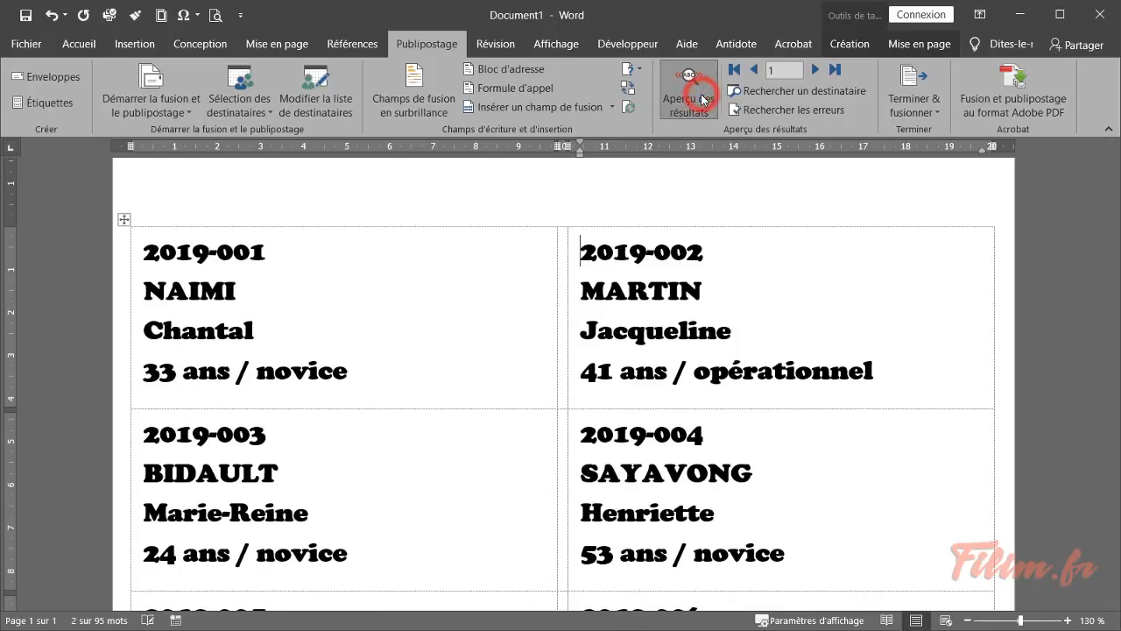
left_click(289, 317)
left_click(772, 333)
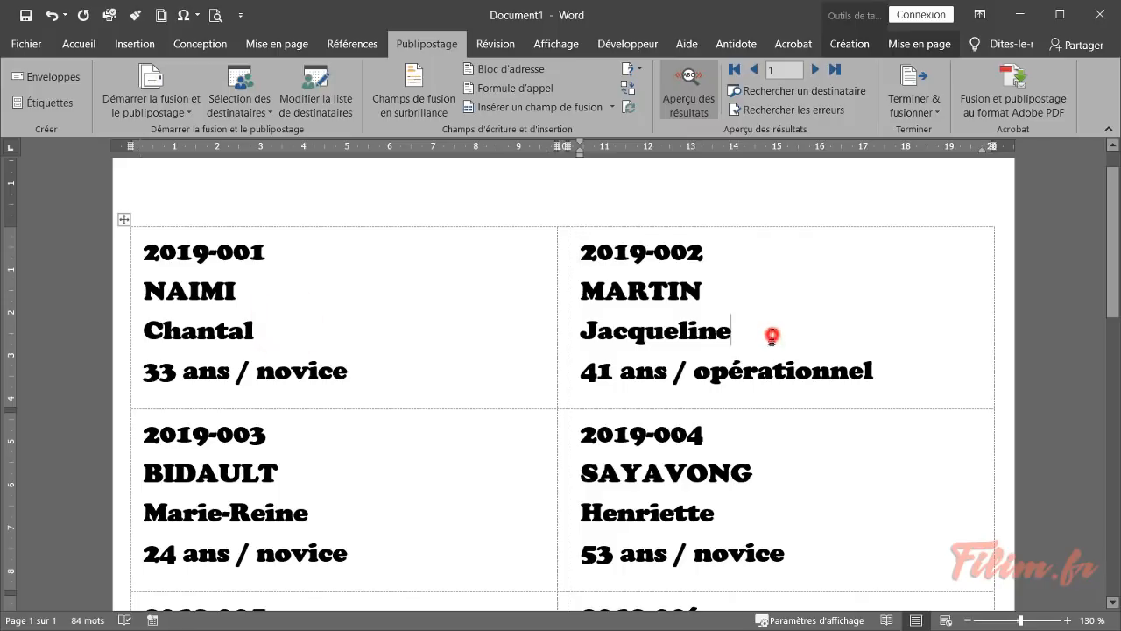
left_click(339, 502)
left_click(812, 523)
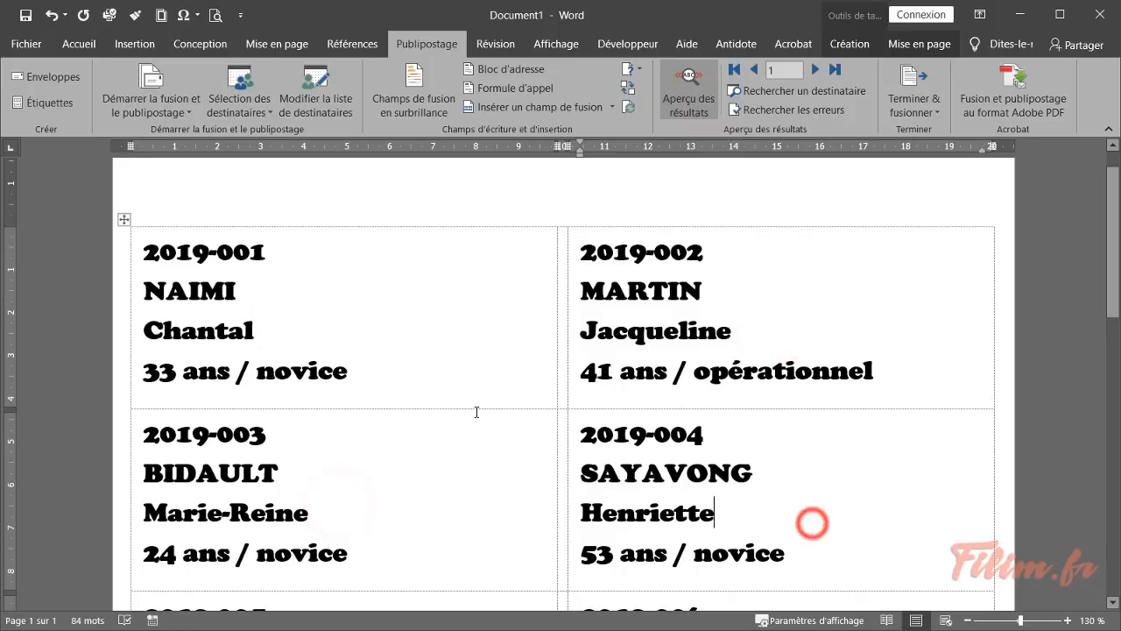
left_click(689, 92)
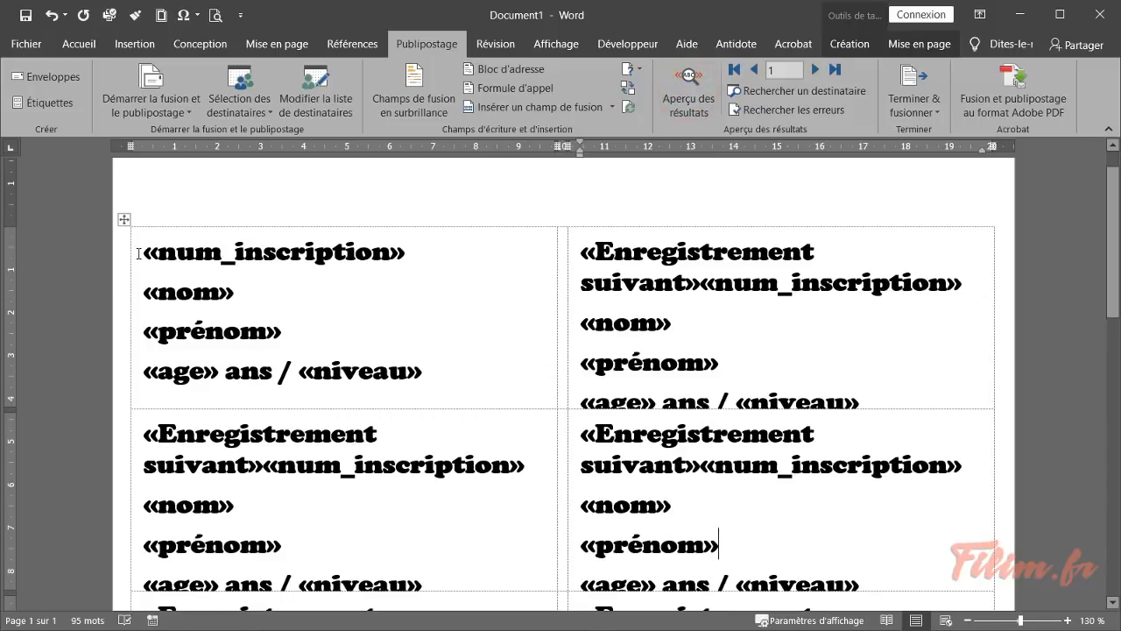
Step: Insert the picture "Exercice Word 4 - Badges à créer LOGO.png" at the end of the first label's num_inscription line
left_click(132, 253)
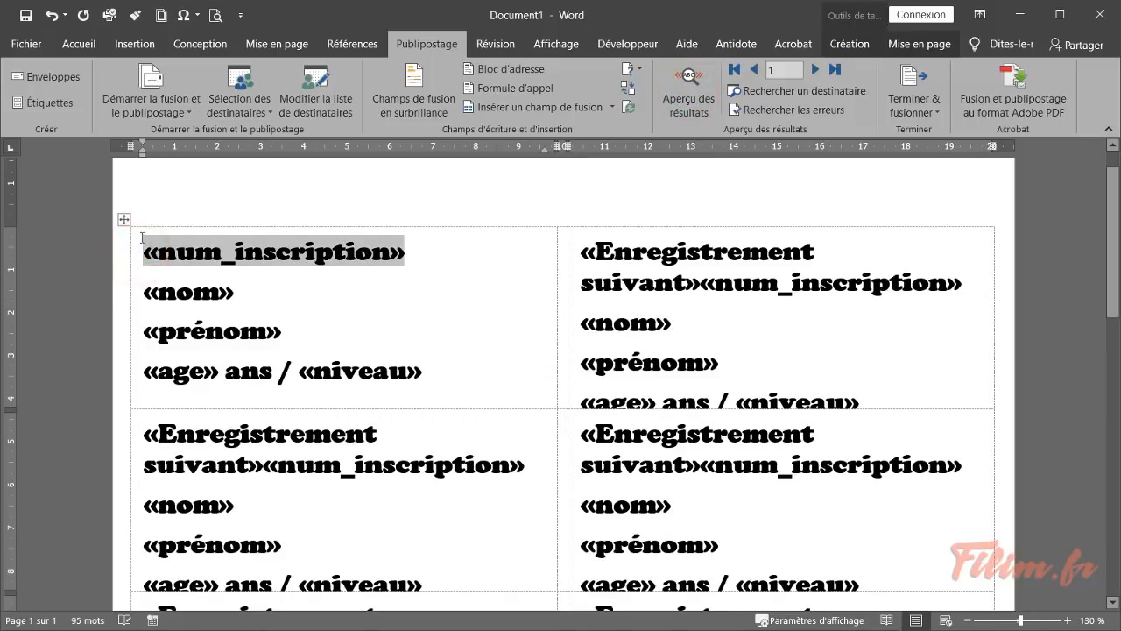
left_click(442, 258)
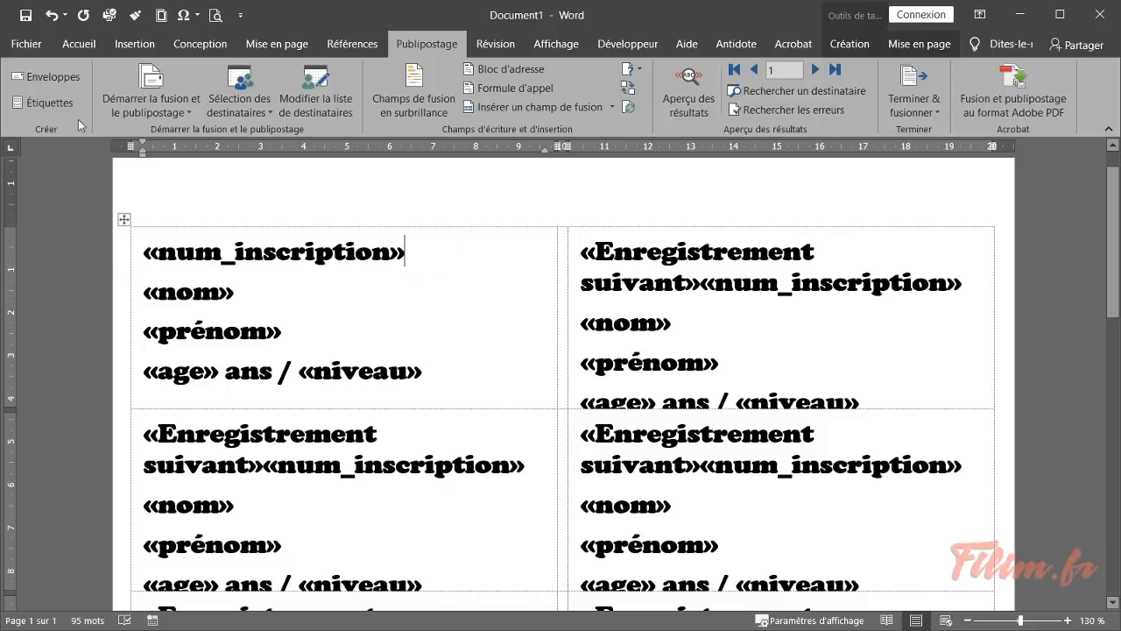
left_click(128, 46)
left_click(136, 69)
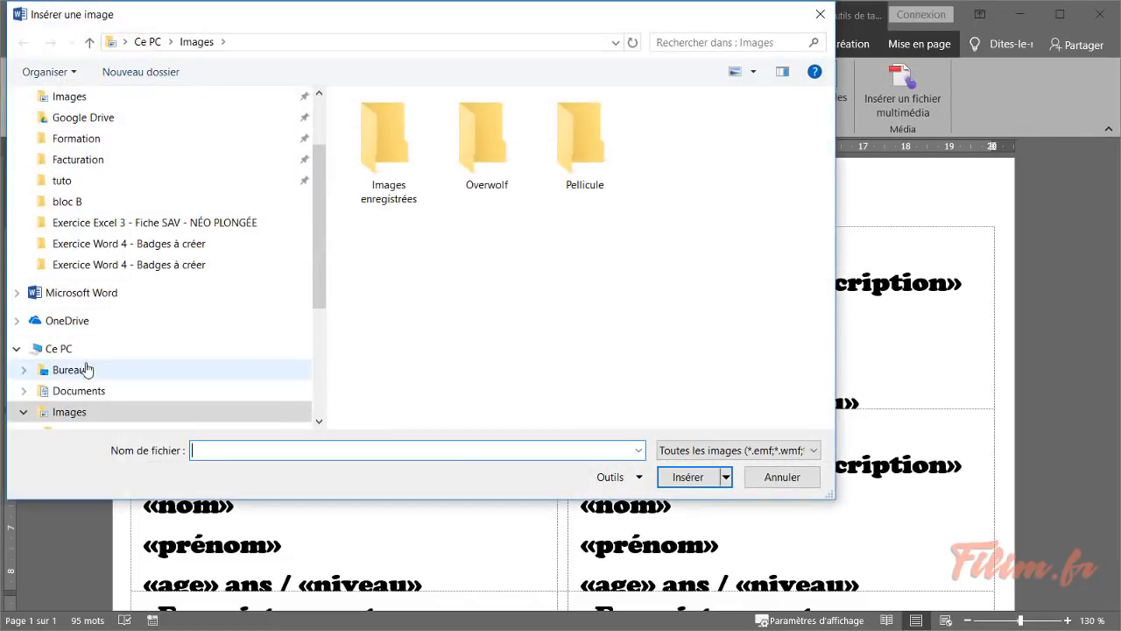
left_click(87, 369)
double_click(481, 161)
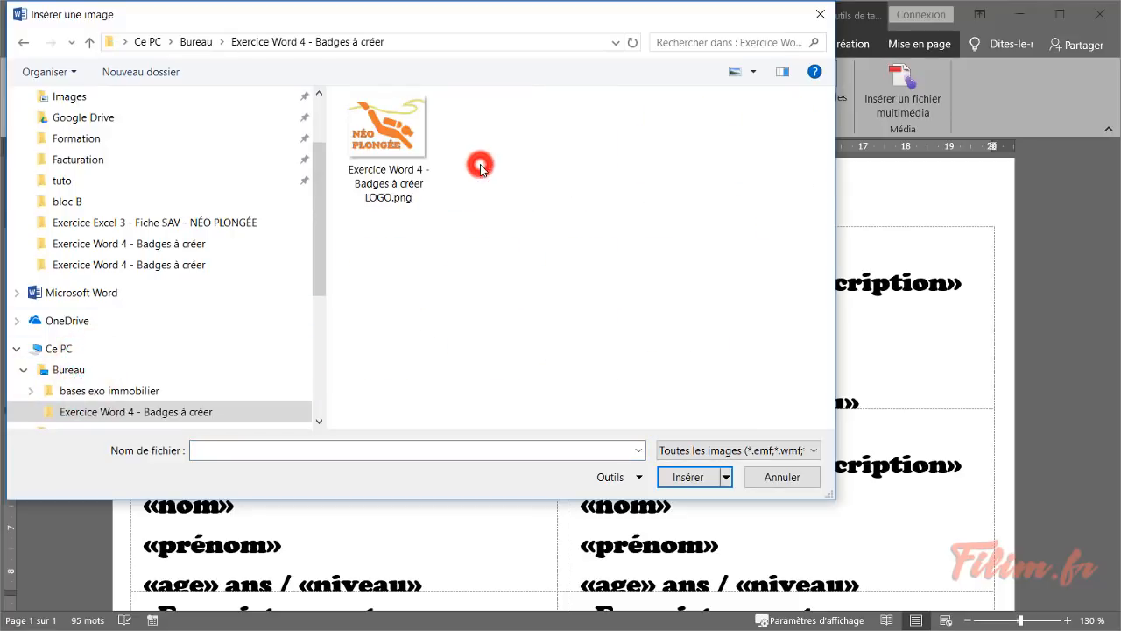
left_click(419, 175)
left_click(679, 475)
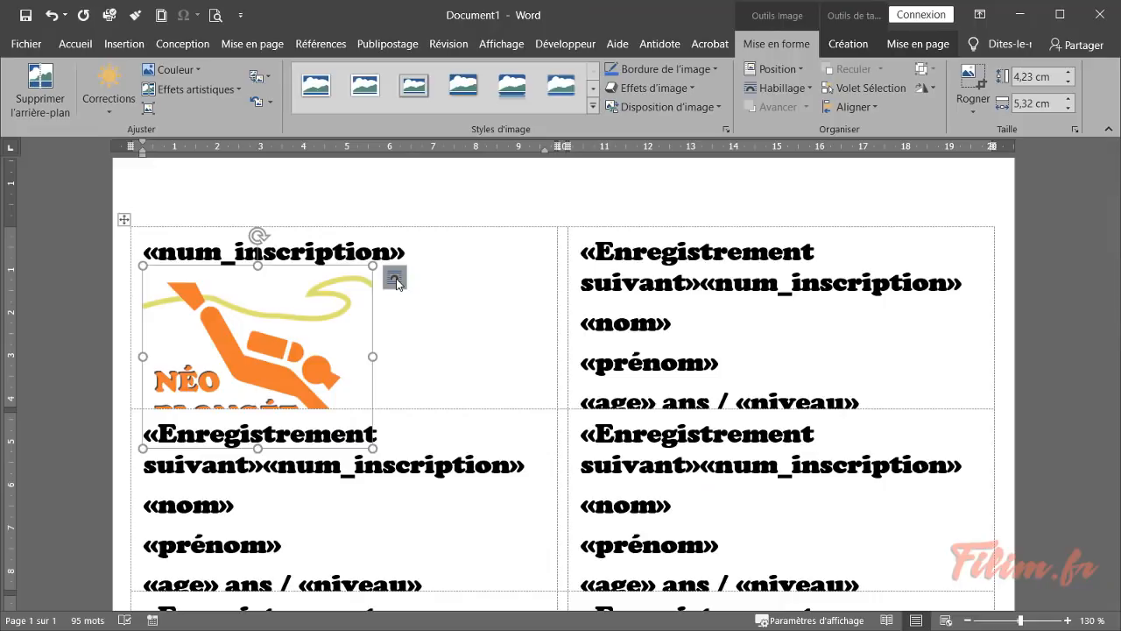
Step: Place the logo in front of the text and shrink it proportionally to about 2.8 cm wide
left_click(395, 279)
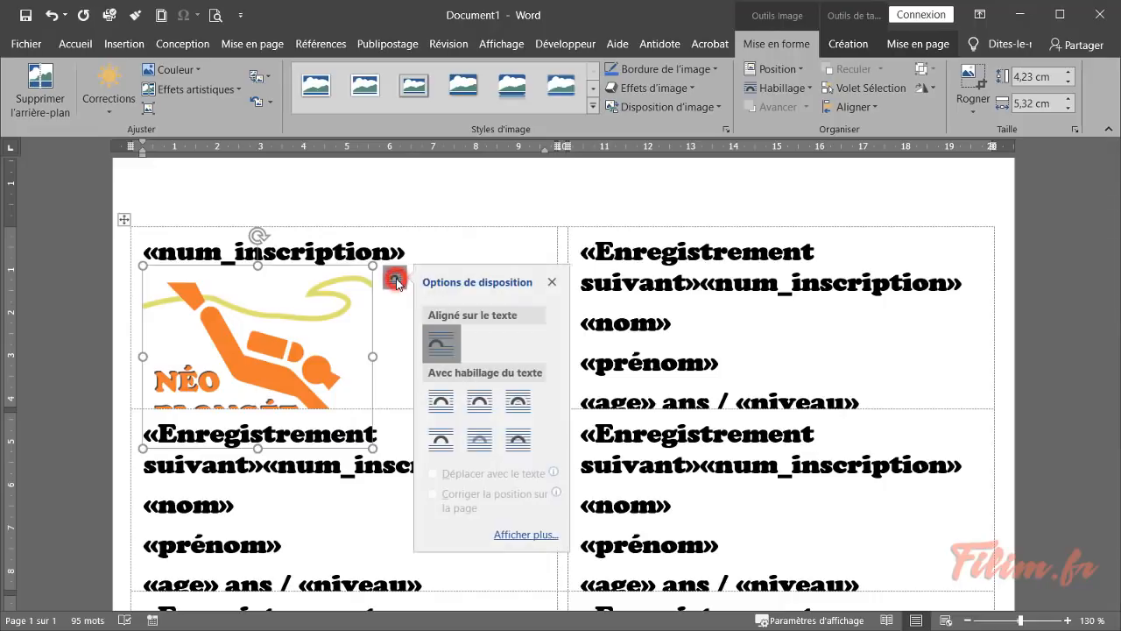
left_click(522, 442)
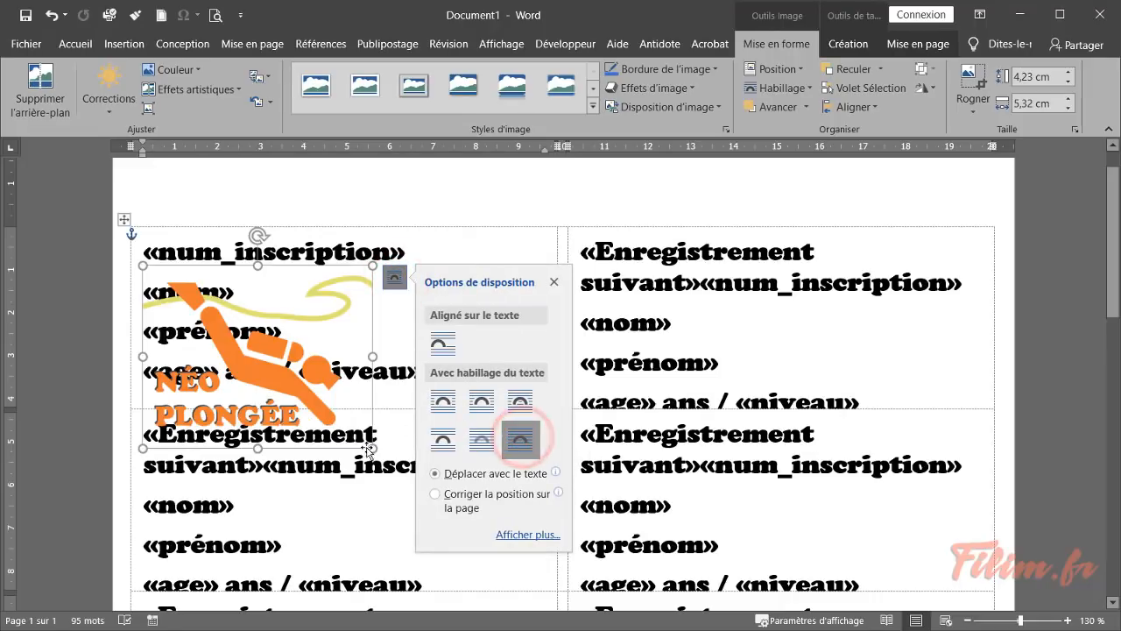
left_click_drag(367, 450, 264, 361)
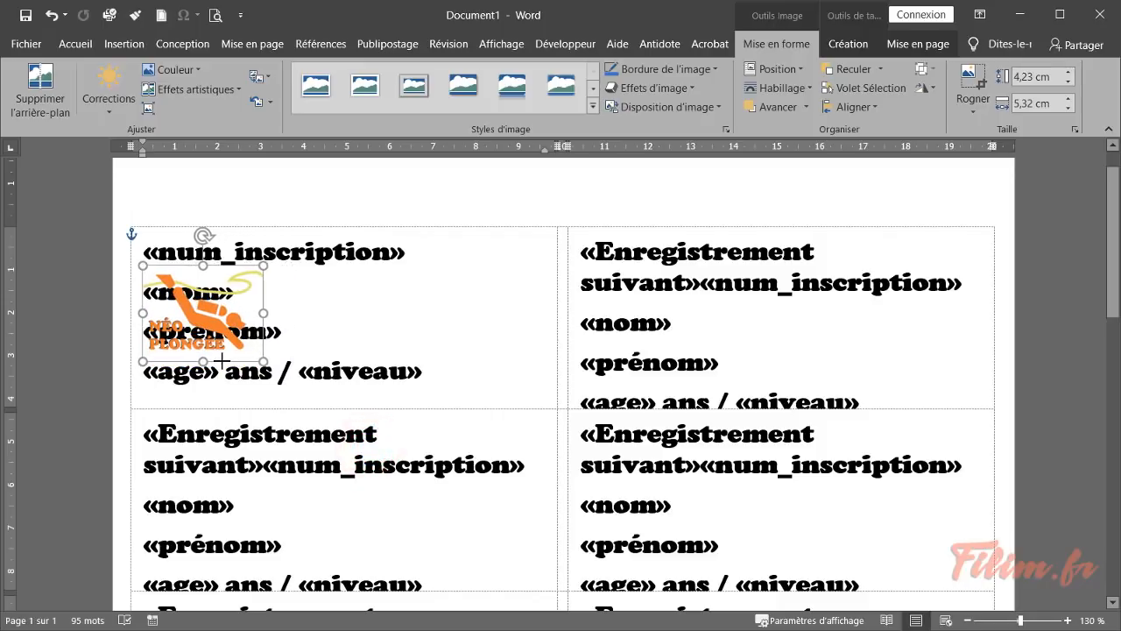
left_click(421, 271)
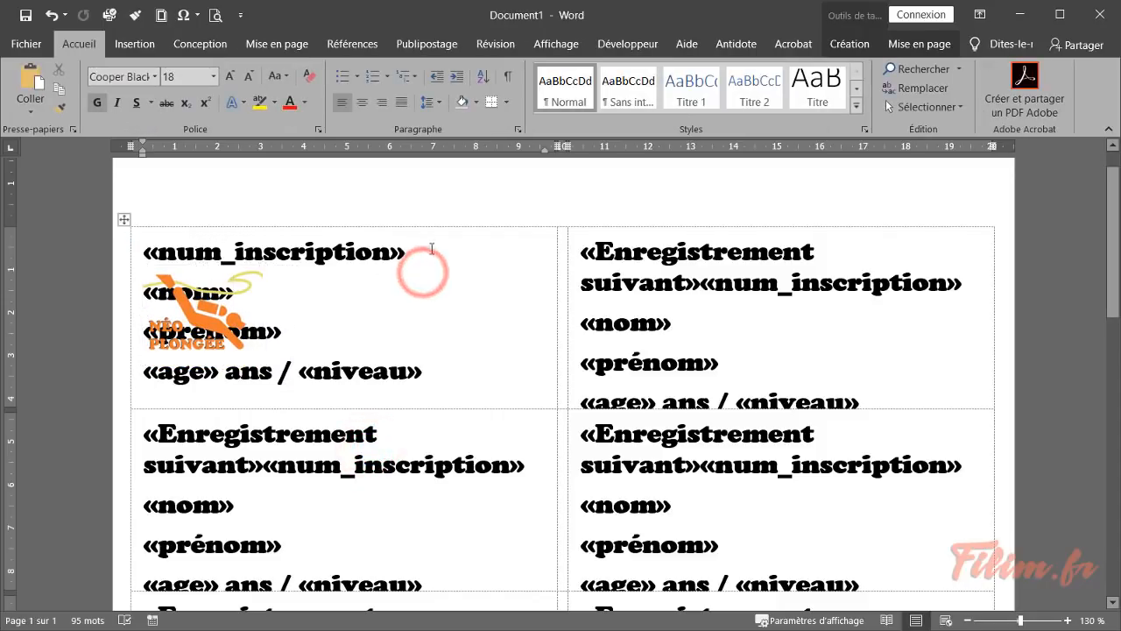
Step: Indent the first label's four lines to the 3 cm ruler mark and nudge the logo toward the label's left edge
left_click_drag(281, 251, 430, 372)
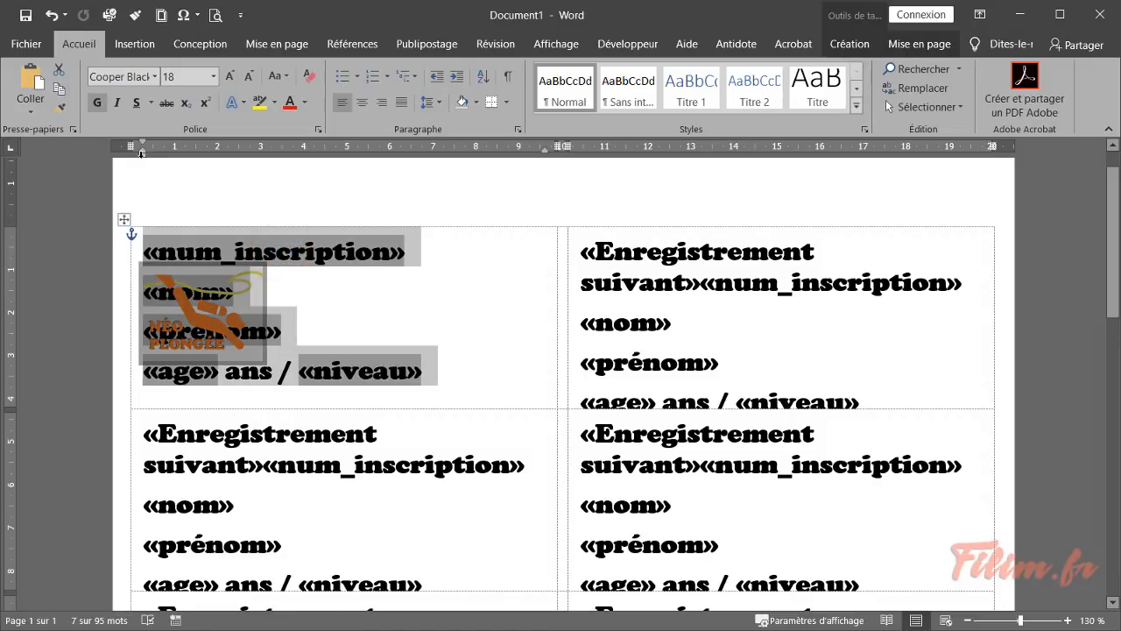
left_click_drag(143, 153, 267, 174)
left_click(196, 344)
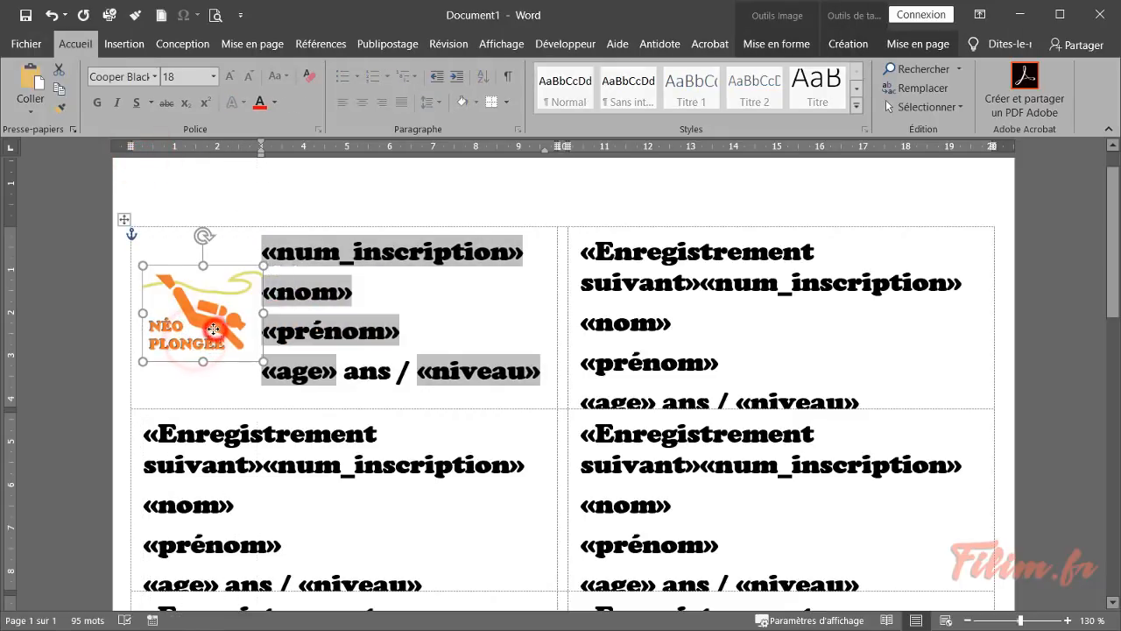
left_click_drag(206, 323, 207, 328)
Step: Color all the text of the first label with the theme orange to match the logo
left_click_drag(542, 371, 278, 254)
left_click(304, 103)
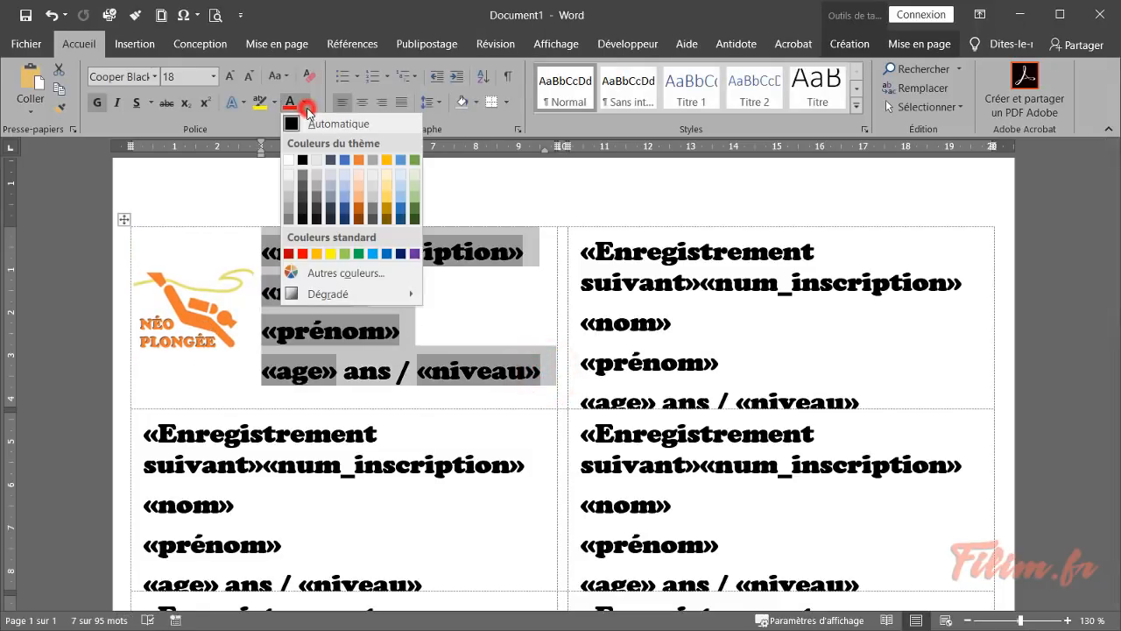
left_click(360, 161)
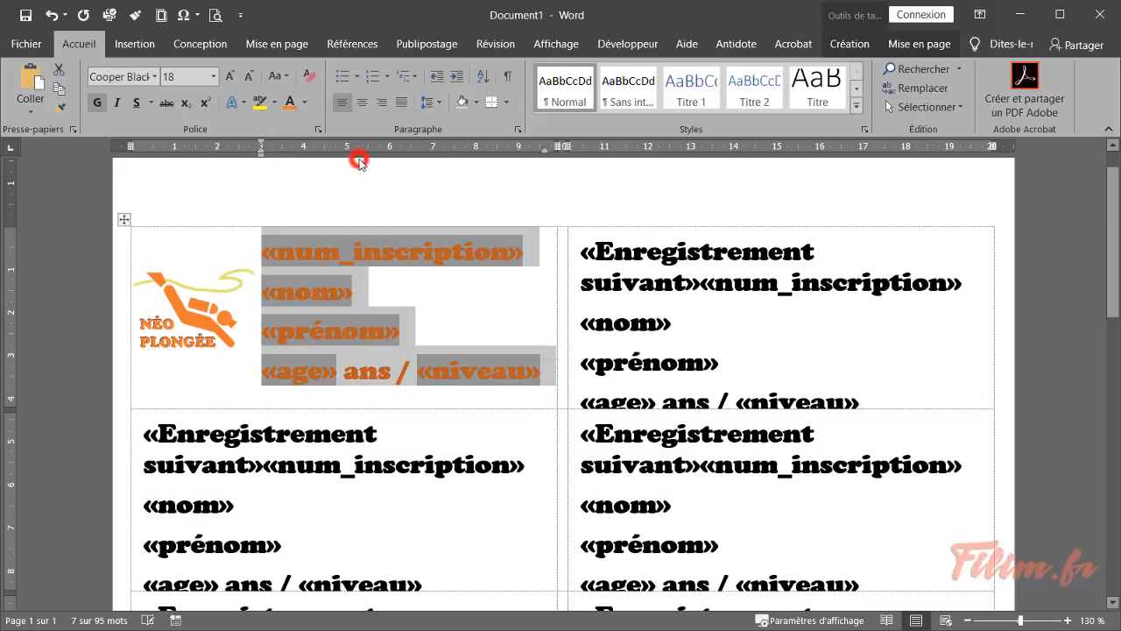
left_click(483, 292)
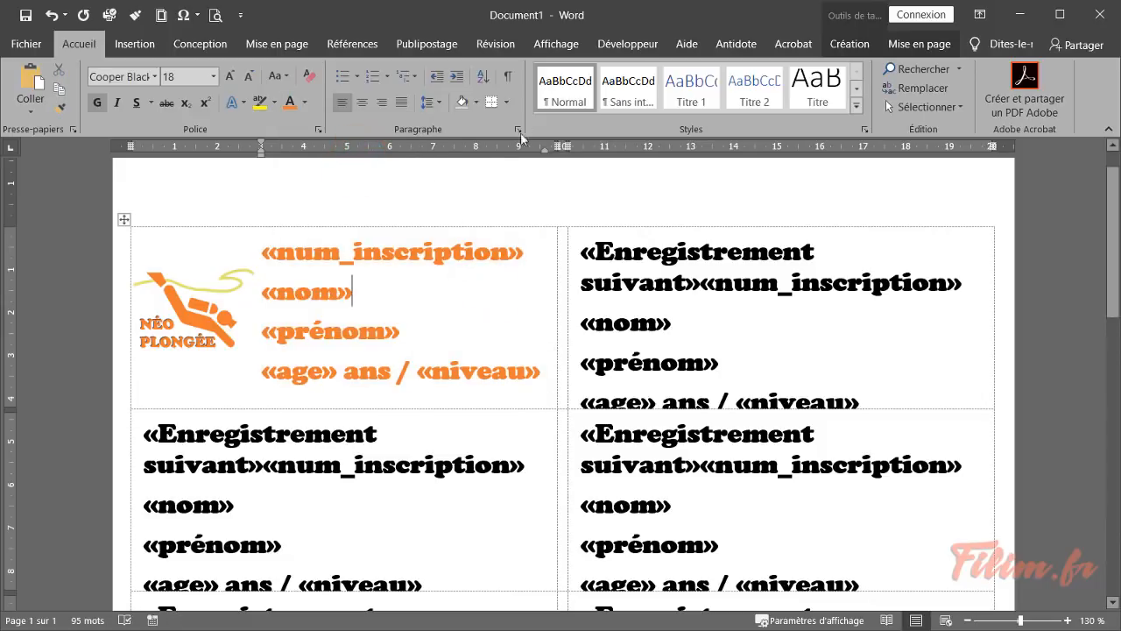
Step: Propagate the first label's logo, indent and color to all the labels, then preview the merged results
left_click(427, 44)
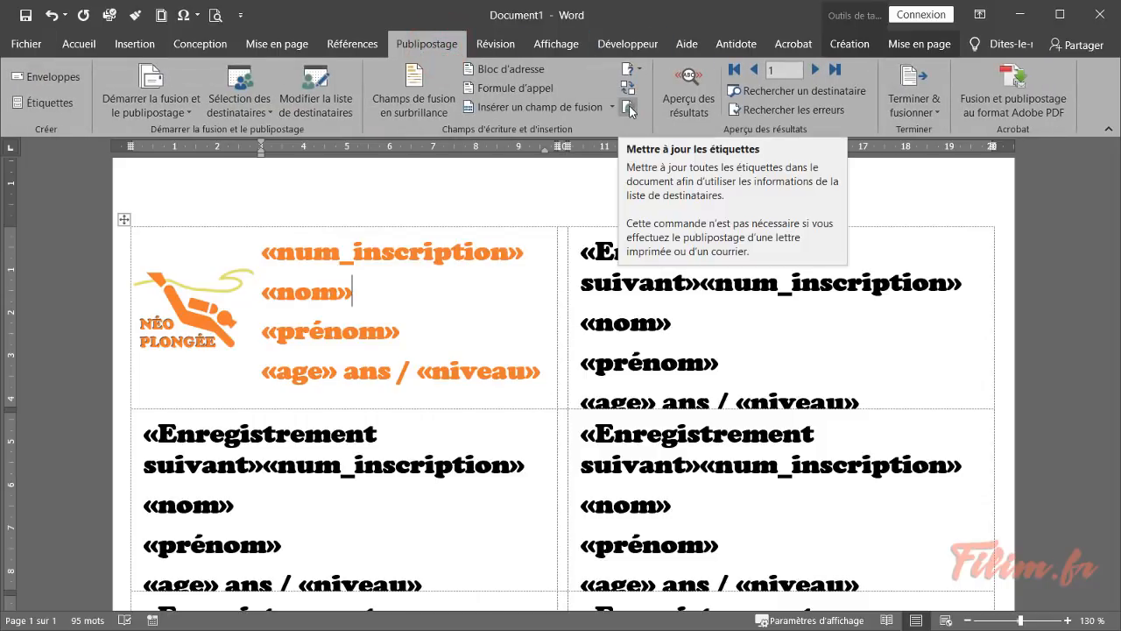
left_click(630, 106)
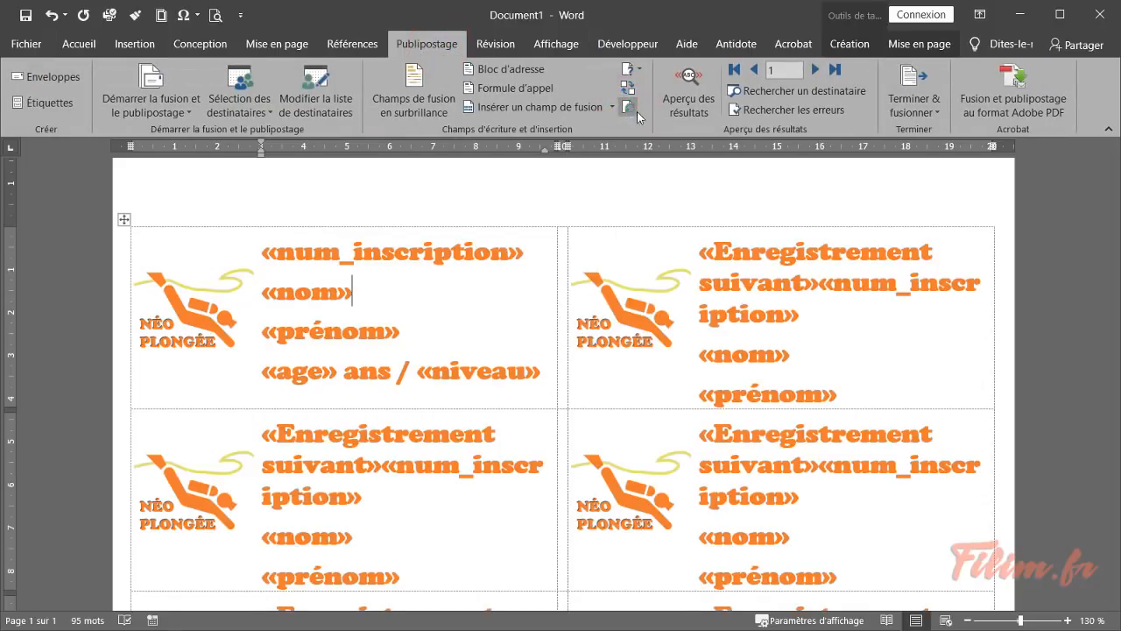
left_click(691, 102)
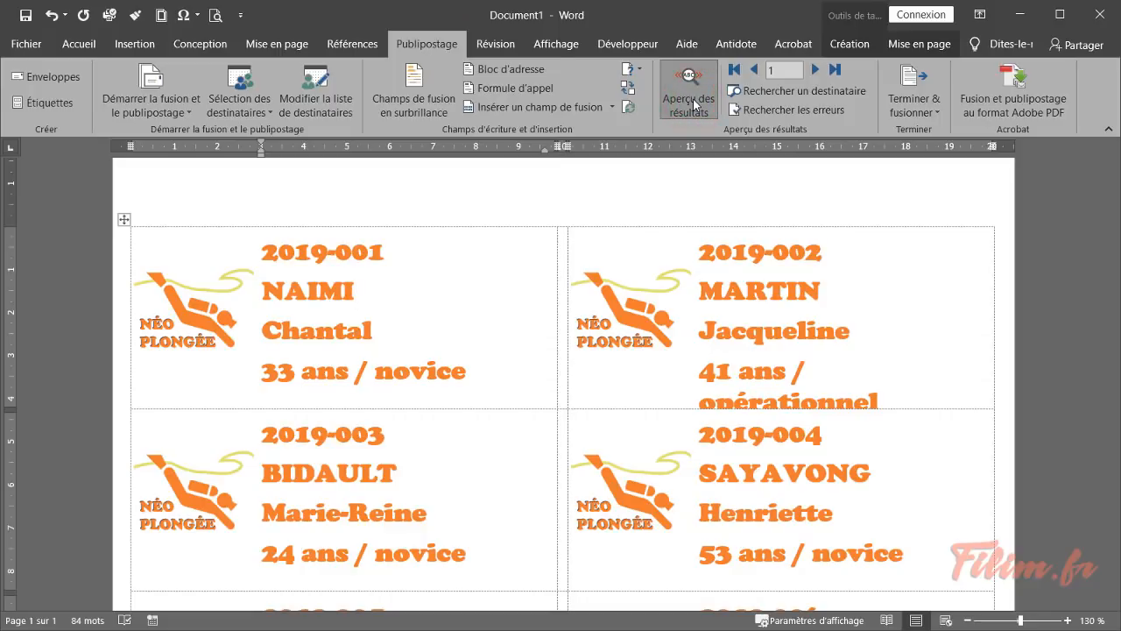
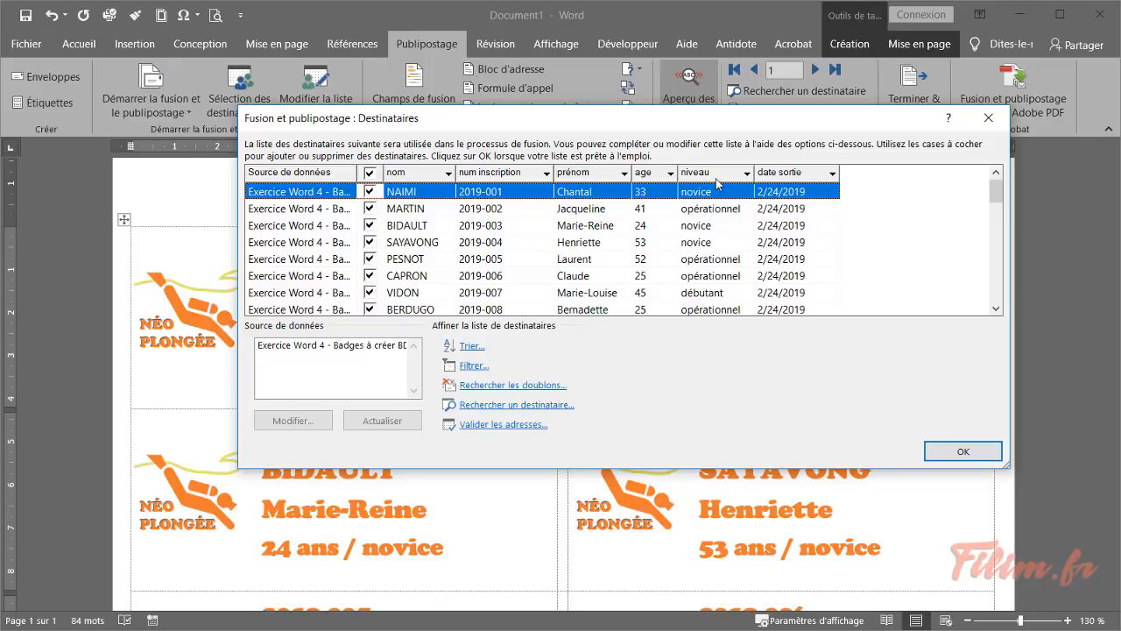
Step: Filter the merge recipients to those whose date sortie is 3/30/2019 and apply the list
scroll(815, 252, "down", 7)
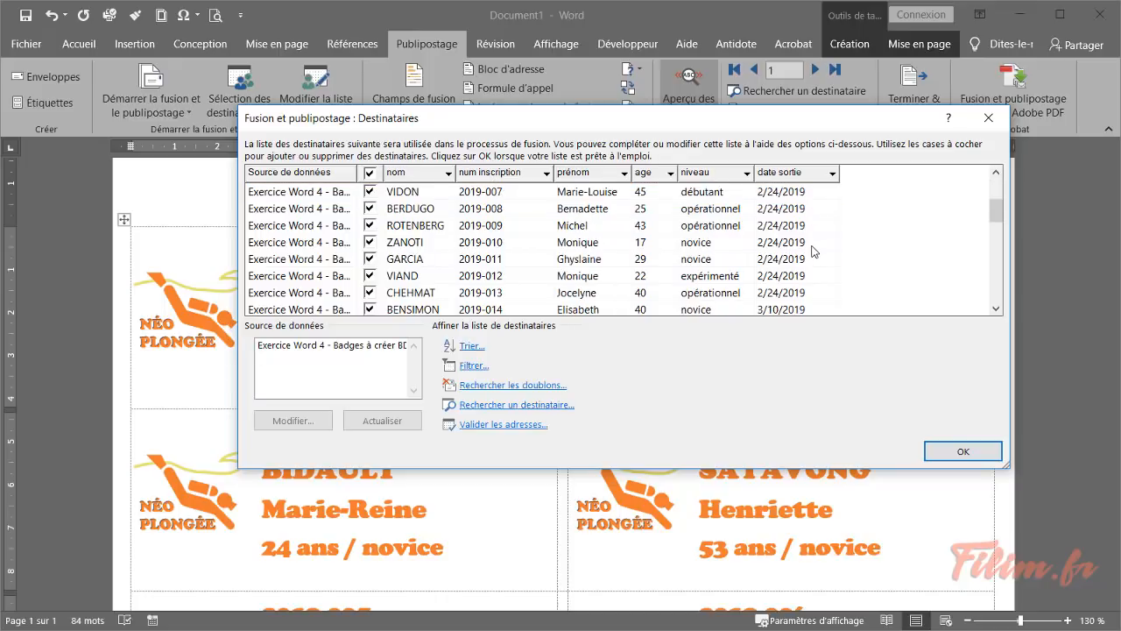
scroll(814, 246, "up", 7)
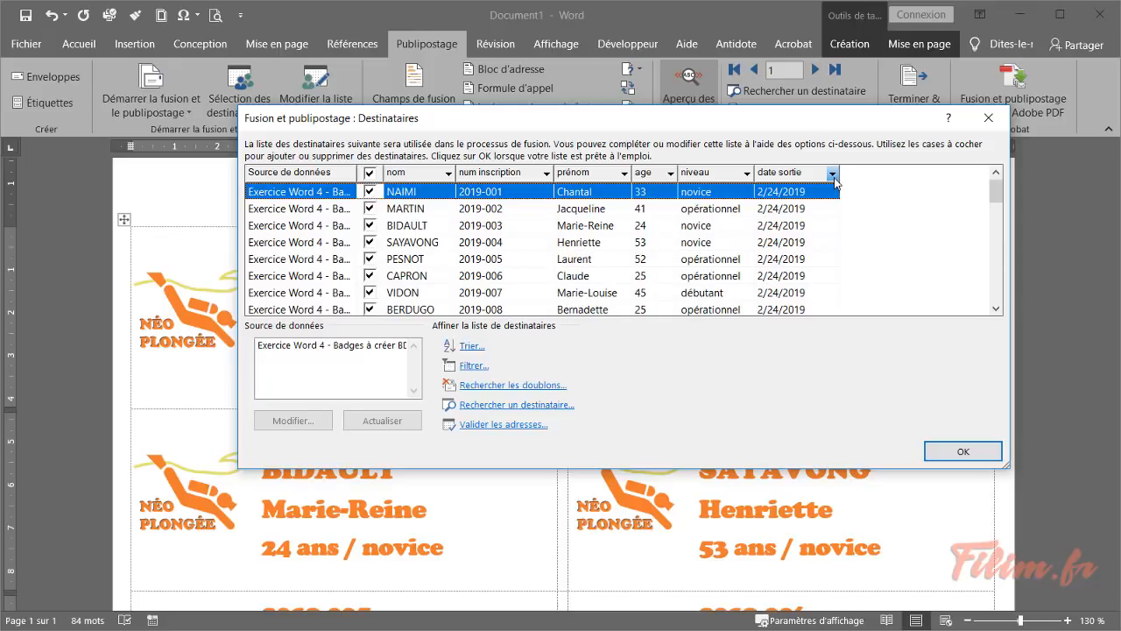
left_click(834, 173)
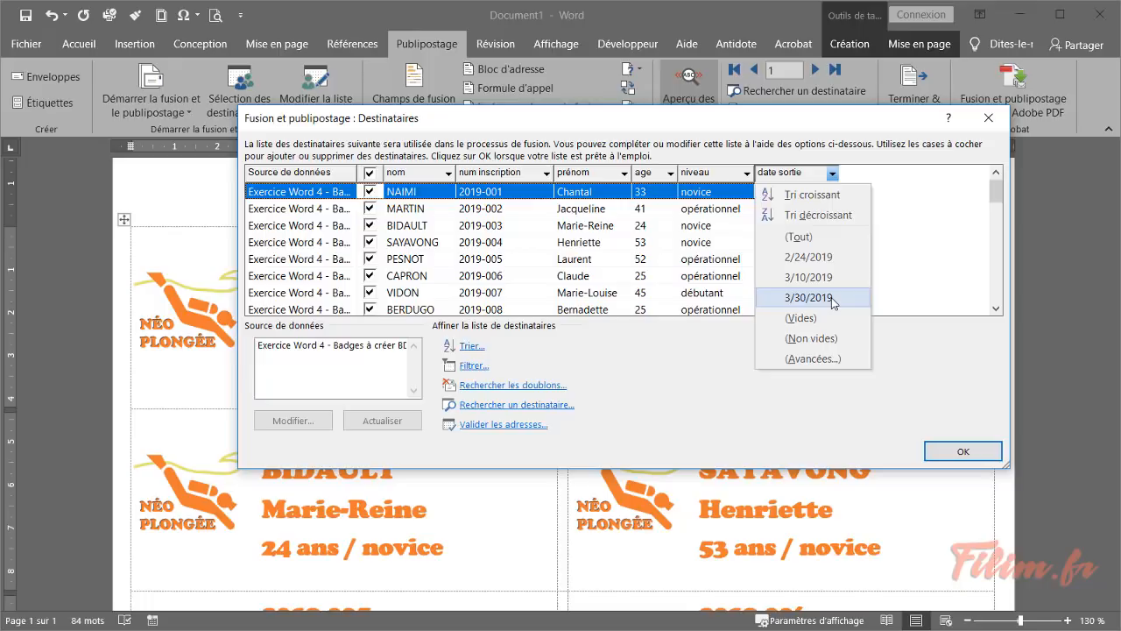
left_click(808, 297)
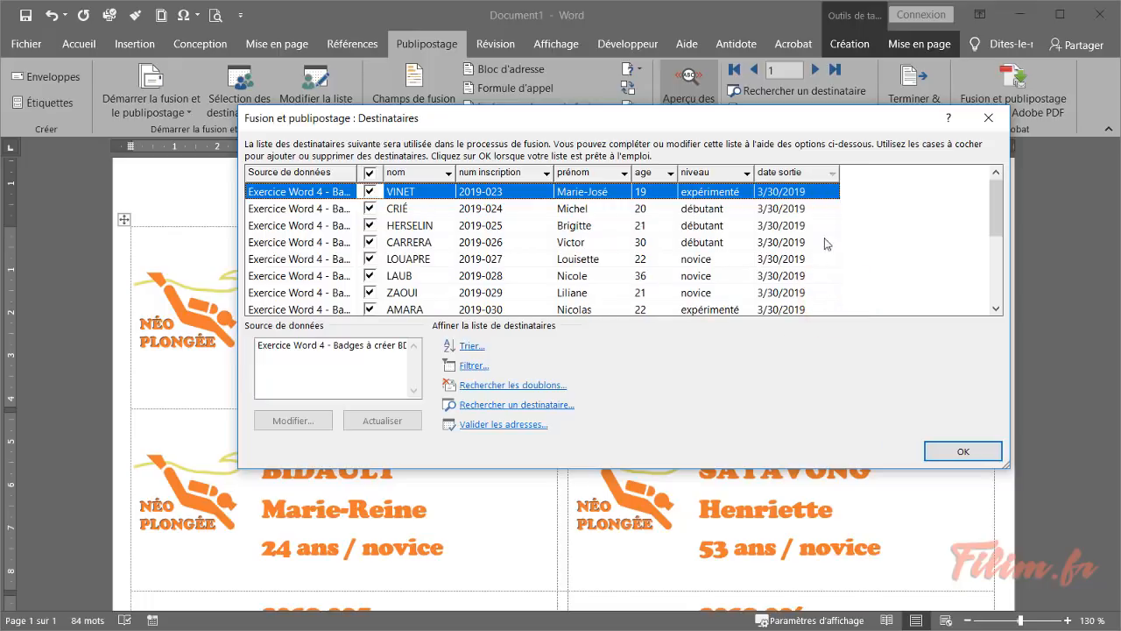
mouse_move(994, 206)
left_mouse_down()
mouse_move(998, 276)
mouse_move(1002, 209)
left_mouse_up()
left_click(959, 452)
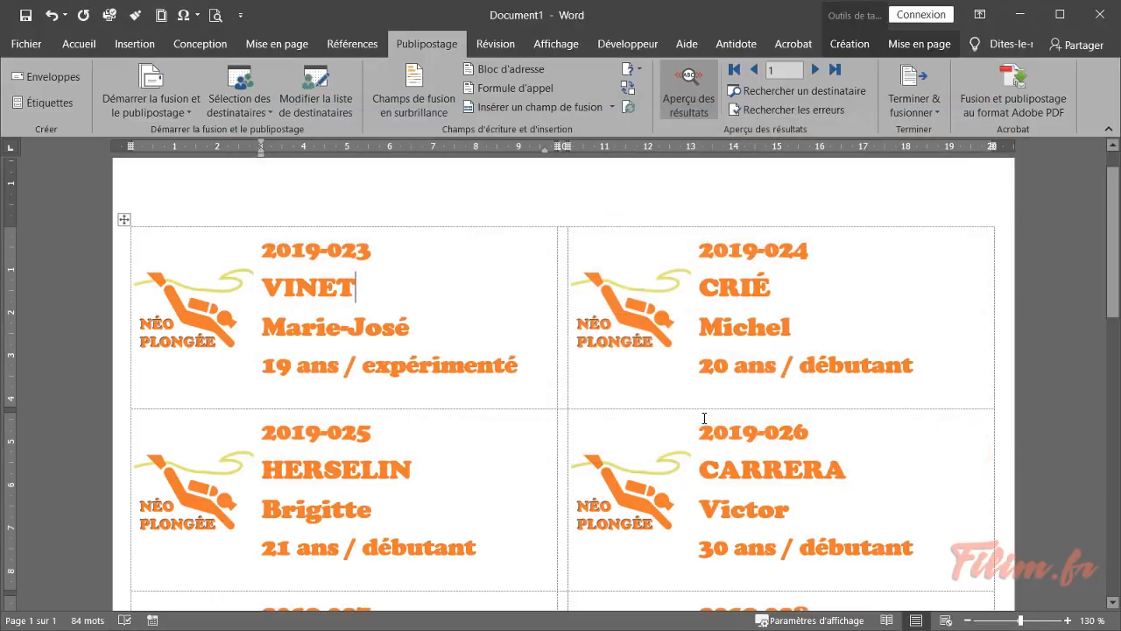
Step: Look over the filtered badges and check the font settings of the first label's text
scroll(705, 418, "down", 1)
scroll(704, 418, "up", 2)
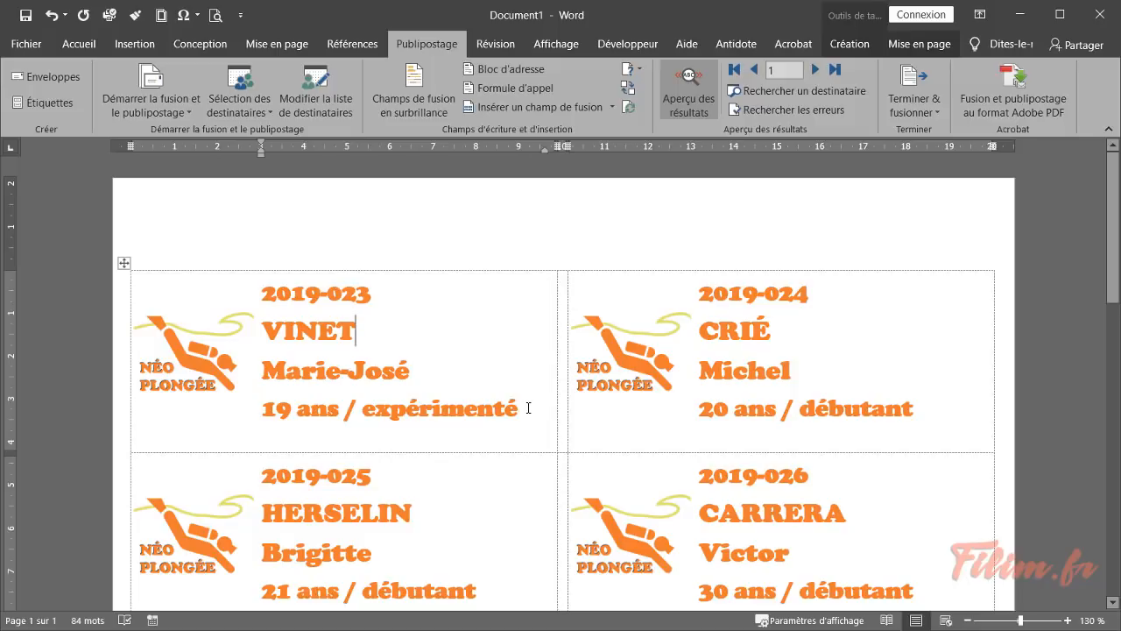
left_click_drag(529, 408, 271, 284)
left_click(79, 44)
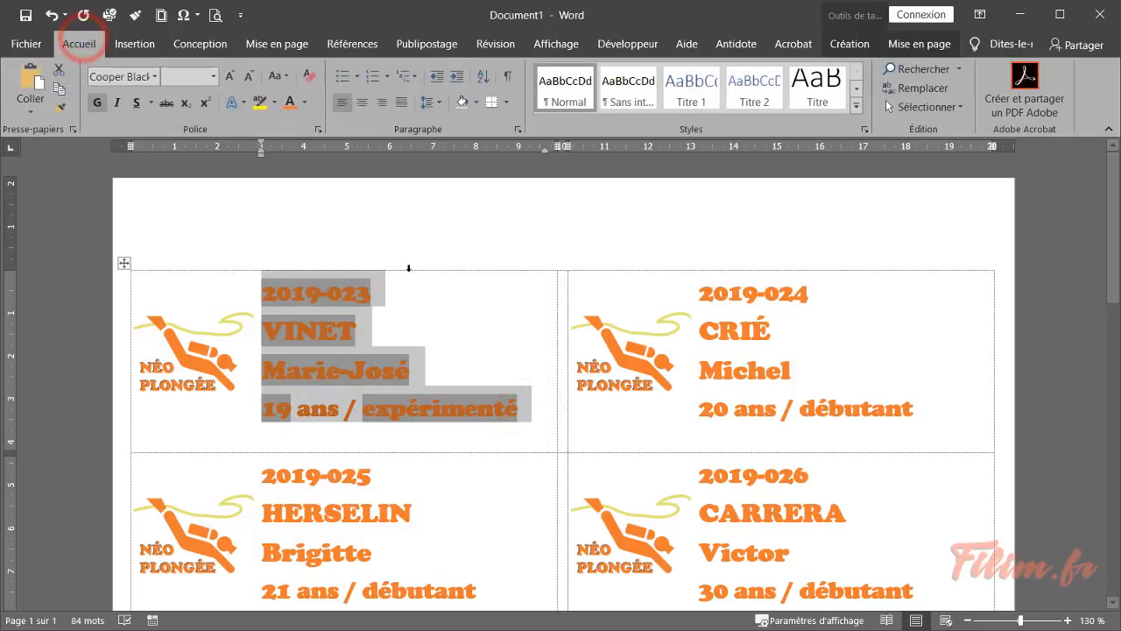
left_click(457, 308)
Step: Review the filtered badges down the whole sheet, including at a smaller zoom
scroll(460, 311, "down", 1)
scroll(478, 326, "down", 2)
scroll(483, 351, "down", 10)
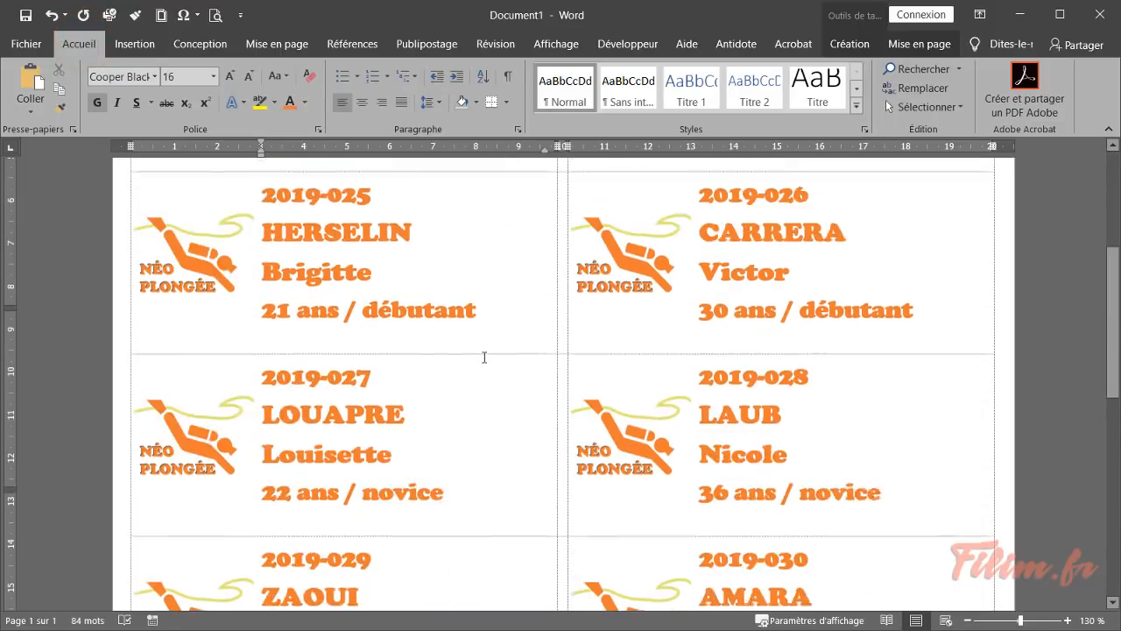
scroll(484, 361, "up", 12)
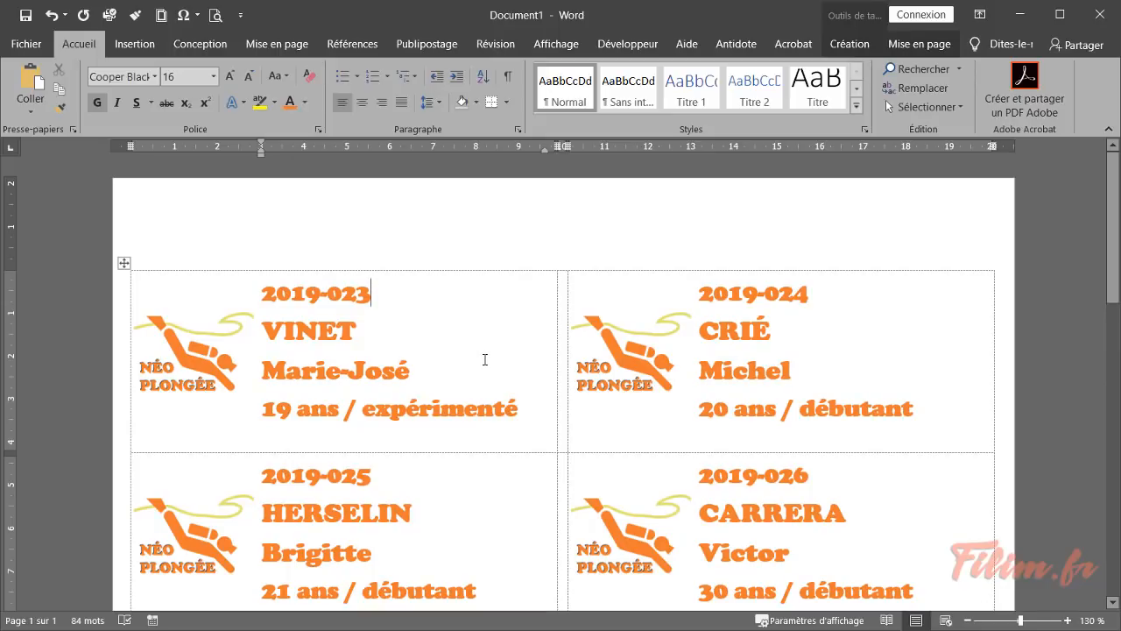
scroll(485, 360, "down", 3)
scroll(483, 363, "down", 6)
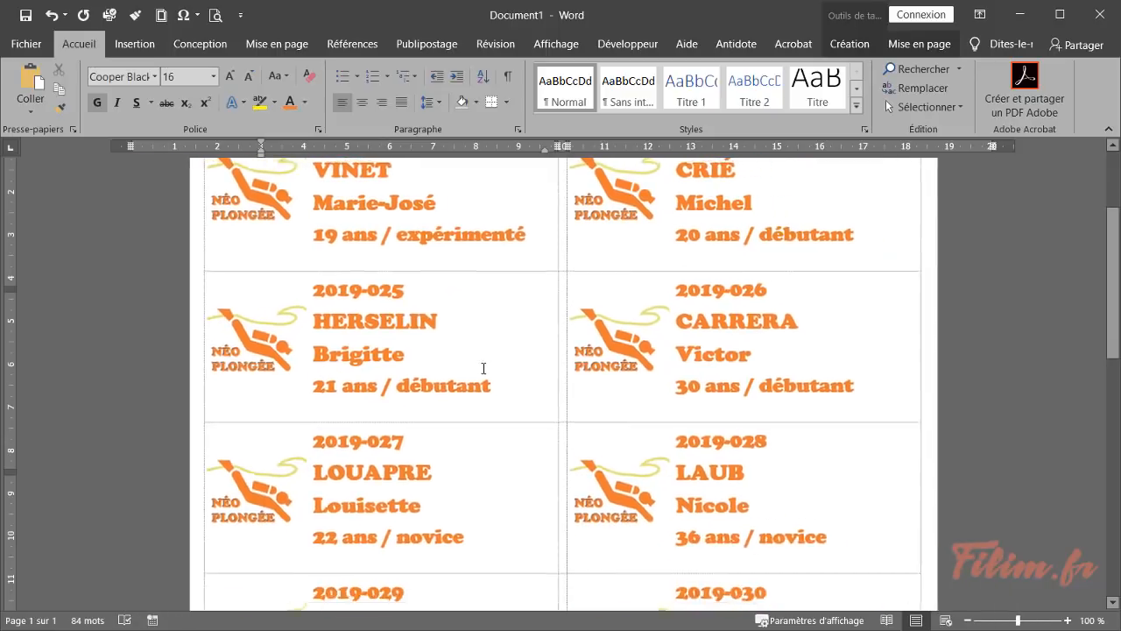
Step: Save the label document as "étiquette sortie 30 mars 19 publipostage.docx" in the "Exercice Word 4 - Badges à créer" folder
scroll(482, 369, "down", 2)
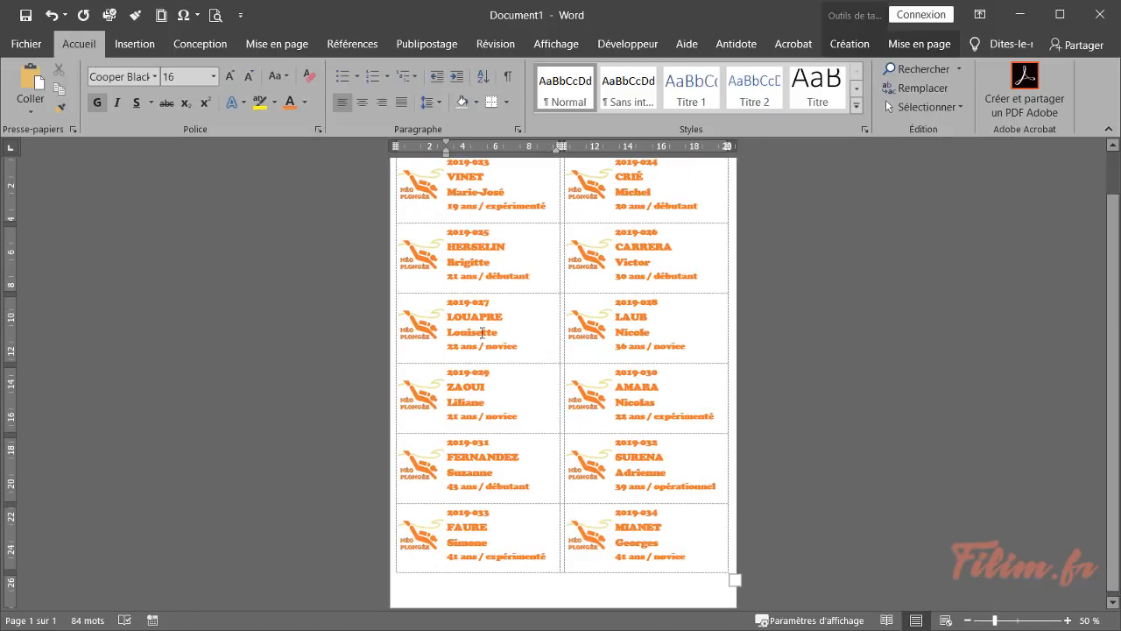
scroll(481, 259, "up", 1)
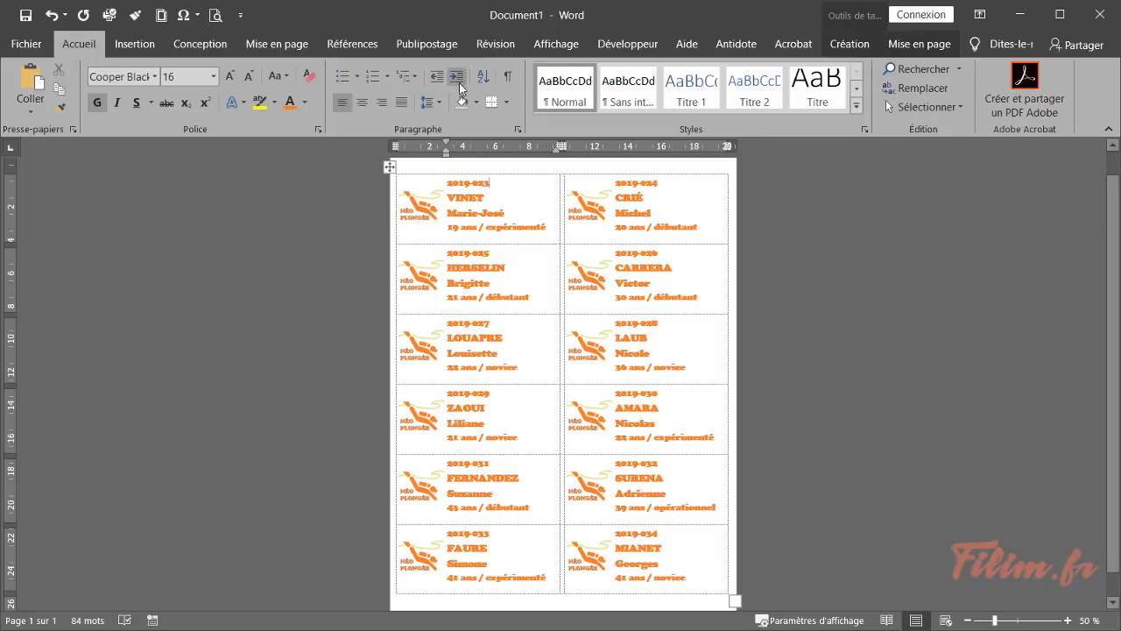
left_click(431, 44)
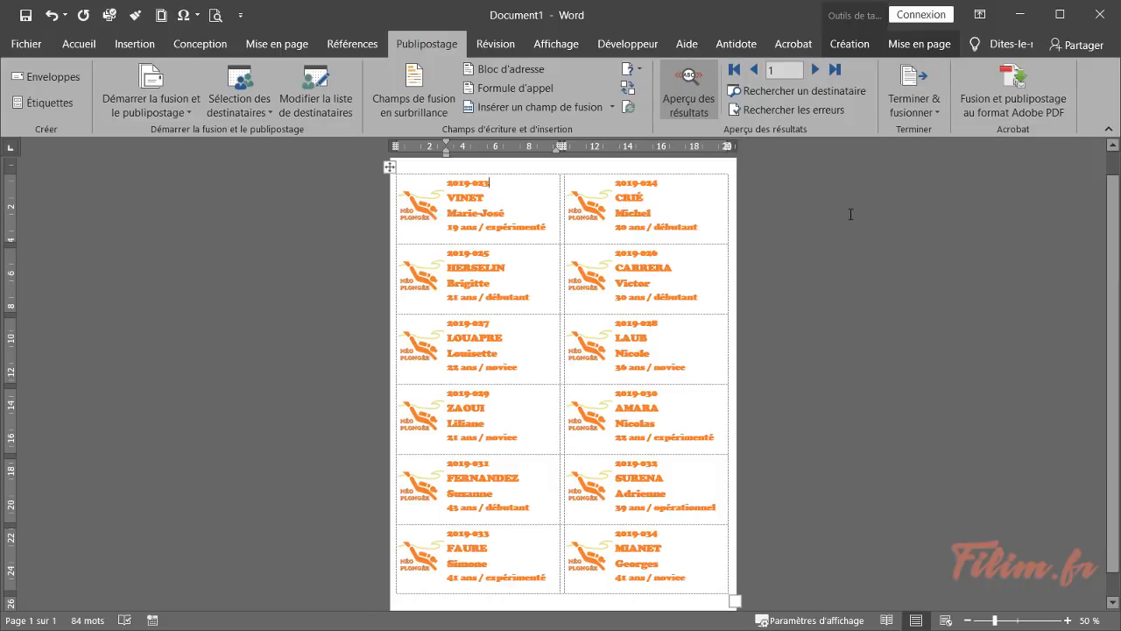
key("ctrl+s")
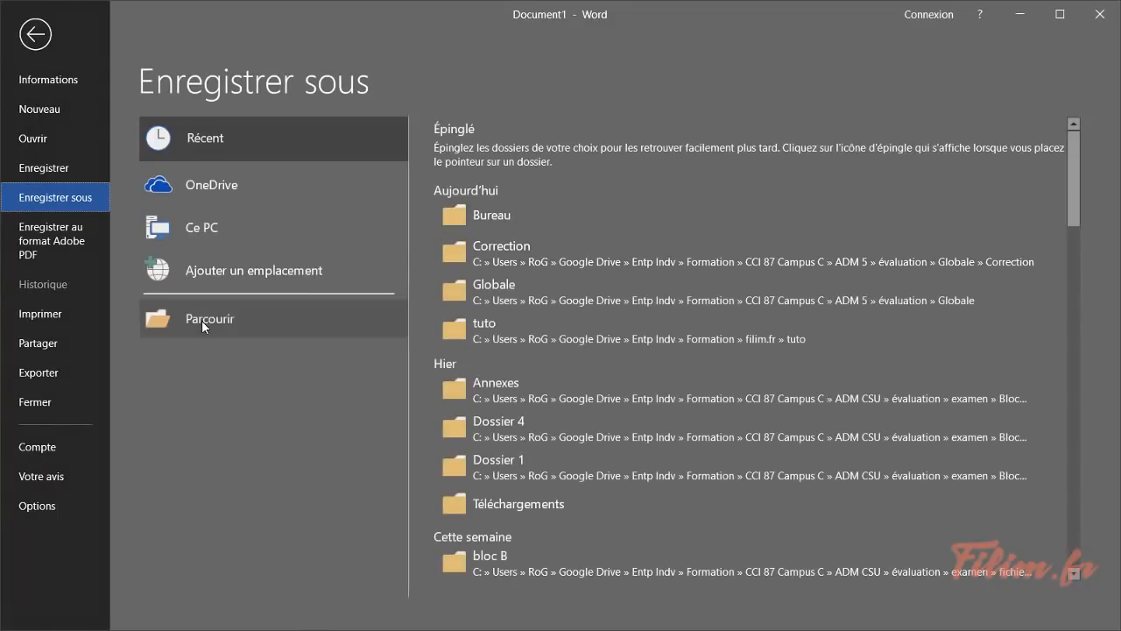
left_click(451, 217)
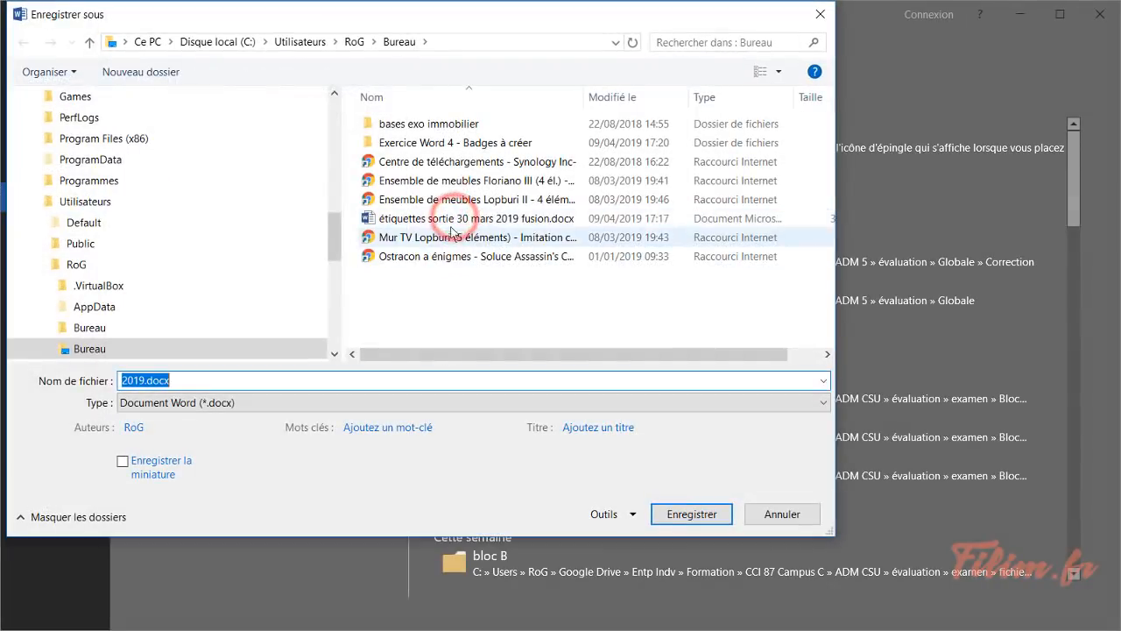
double_click(465, 142)
left_click(249, 379)
left_click(210, 378)
left_click_drag(144, 378, 67, 378)
type("étiquette ")
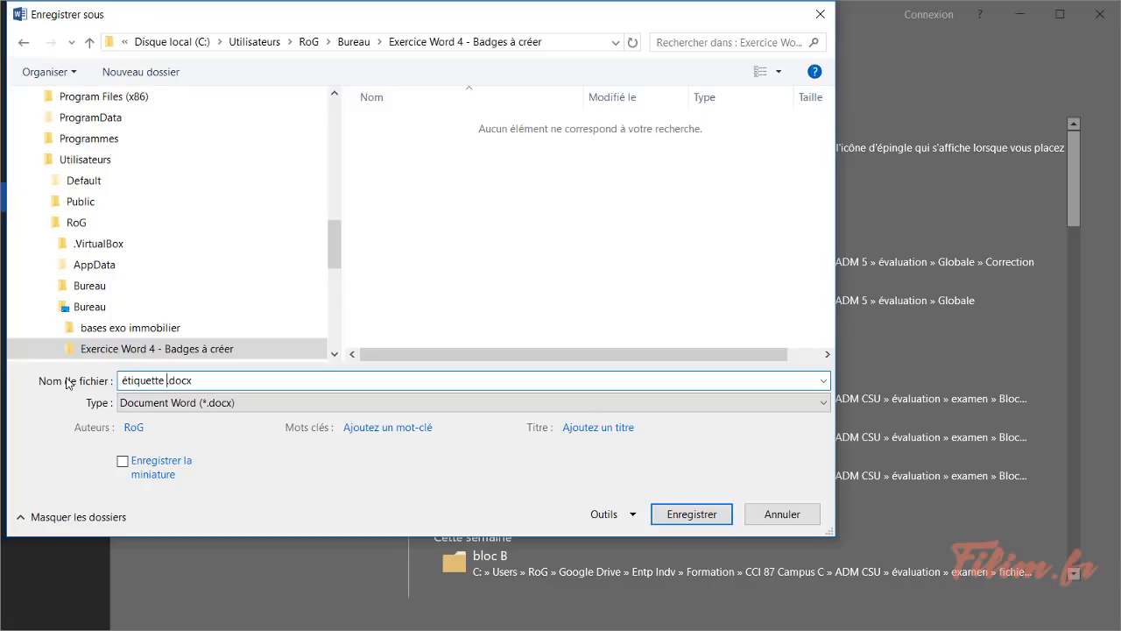
type("sortie 30 mars 19 publipostage")
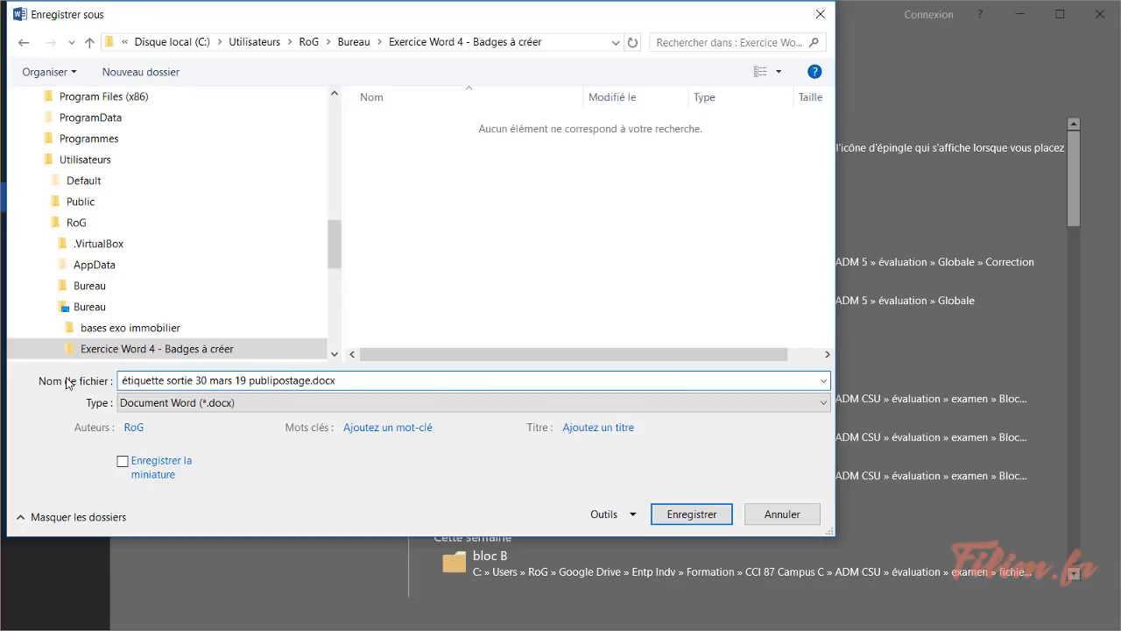
left_click(666, 514)
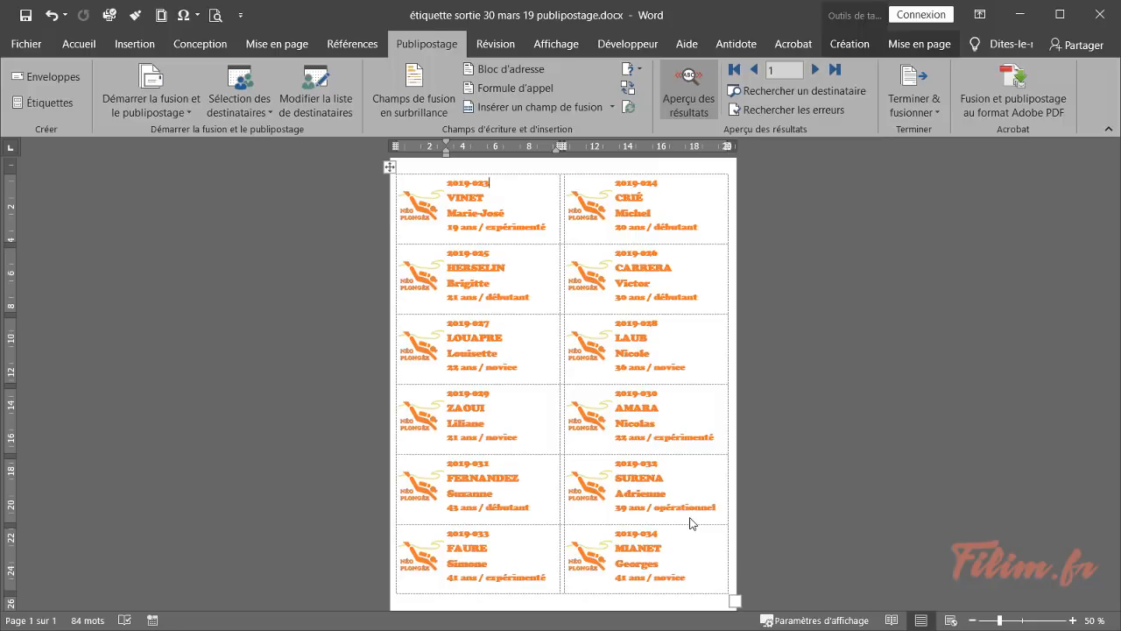
Step: Finish the merge by generating individual documents for all records, and maximize the merged document's window
left_click(913, 103)
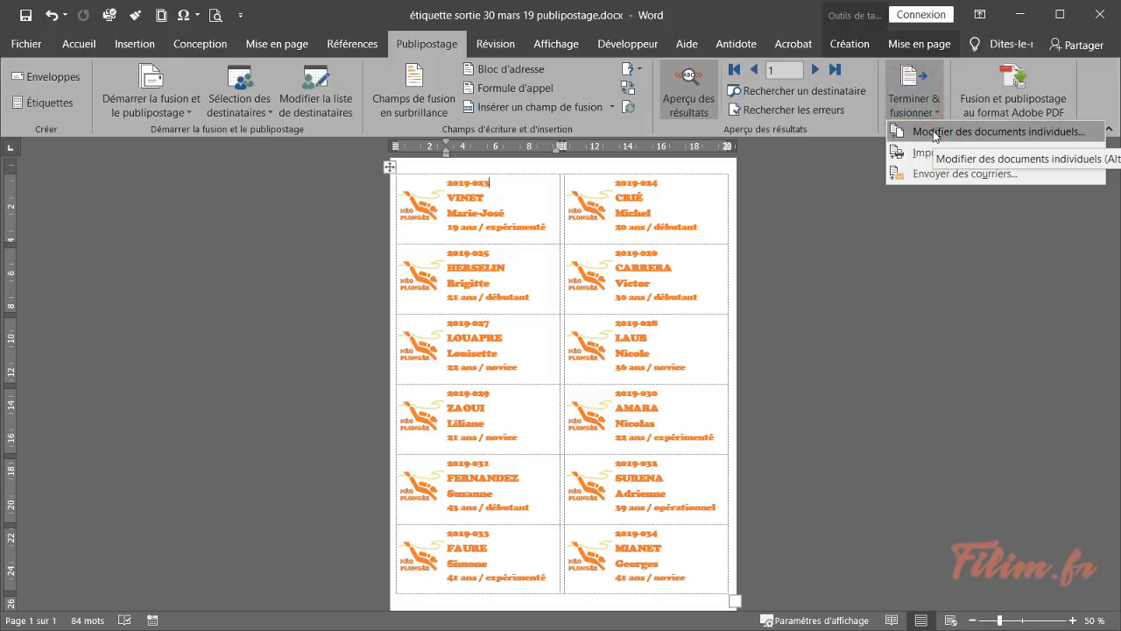
left_click(933, 131)
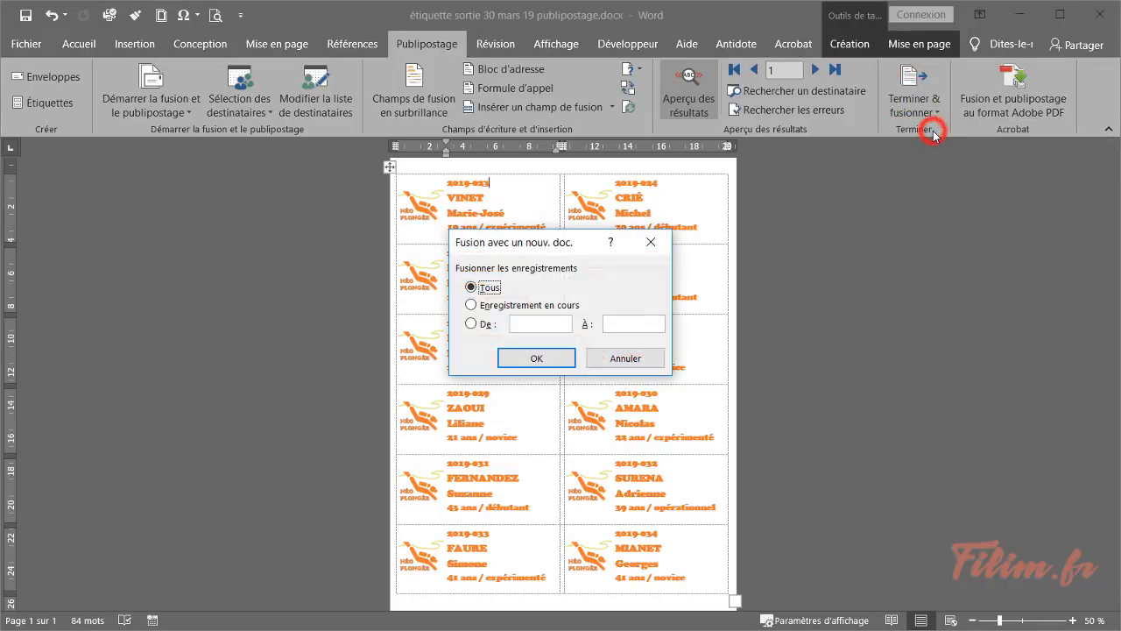
left_click(541, 359)
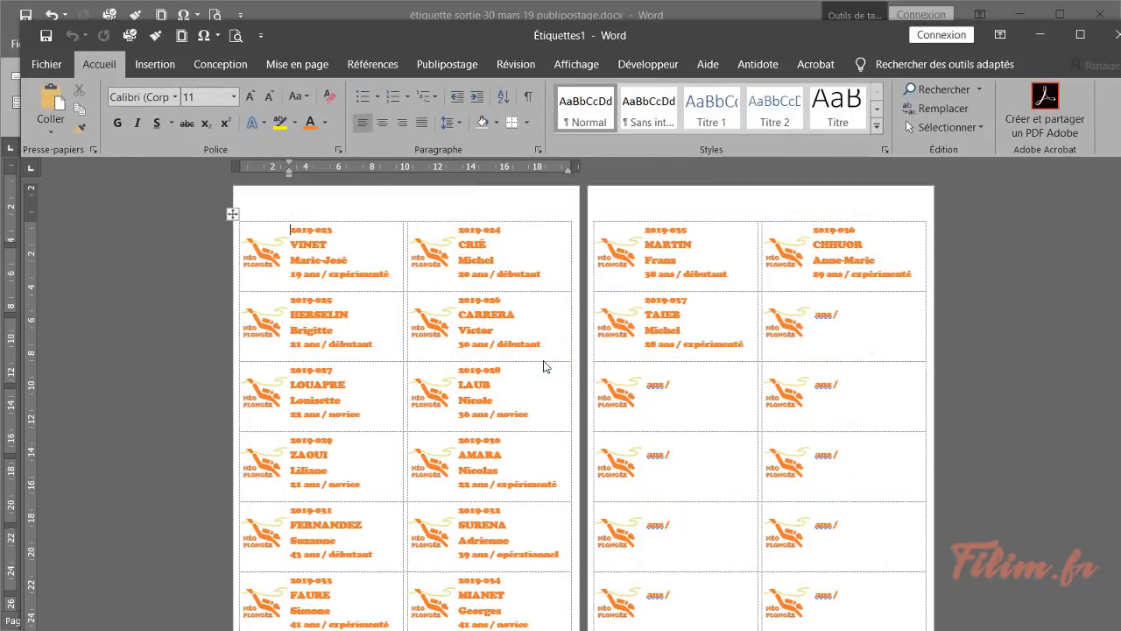
double_click(478, 36)
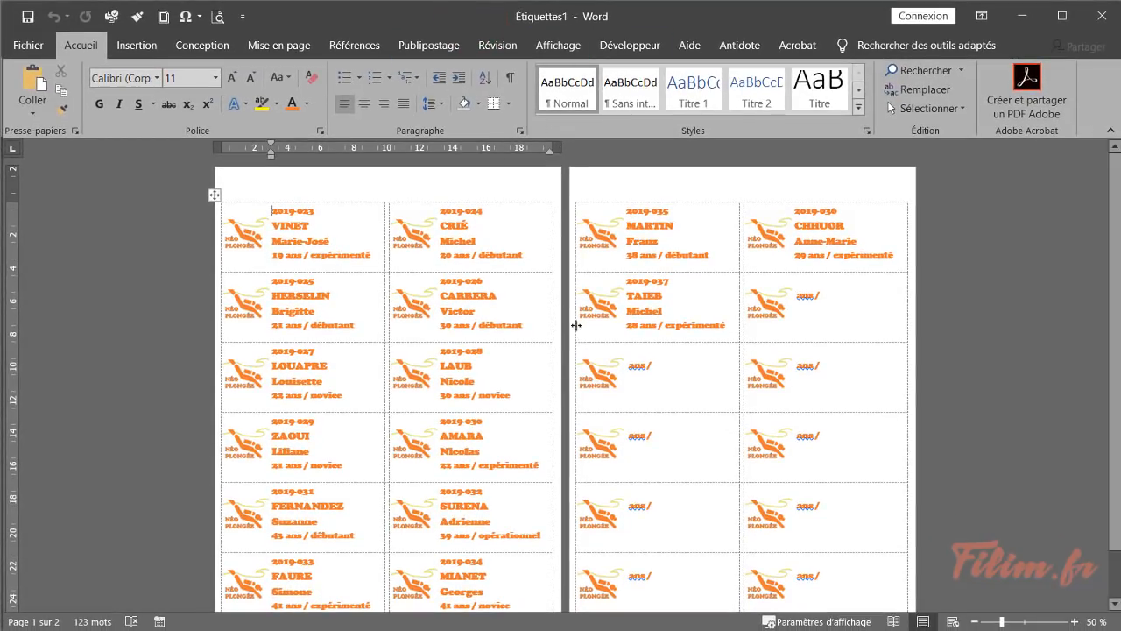
Step: Examine the two merged badge pages, including the labels without participant data on the second page
scroll(571, 375, "down", 1)
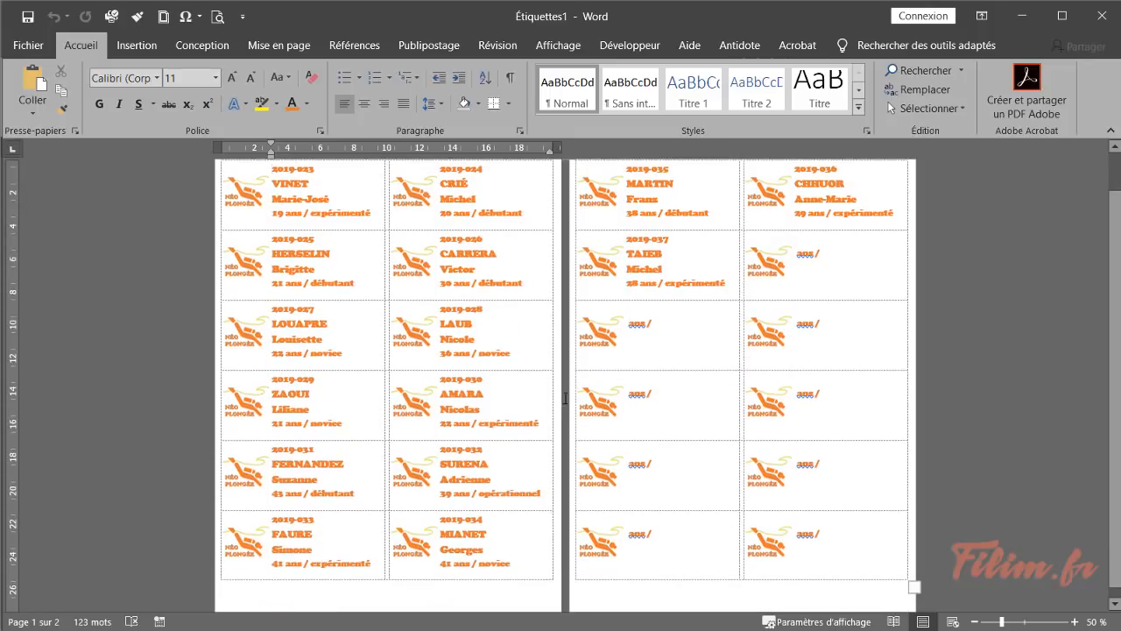
scroll(552, 413, "up", 1)
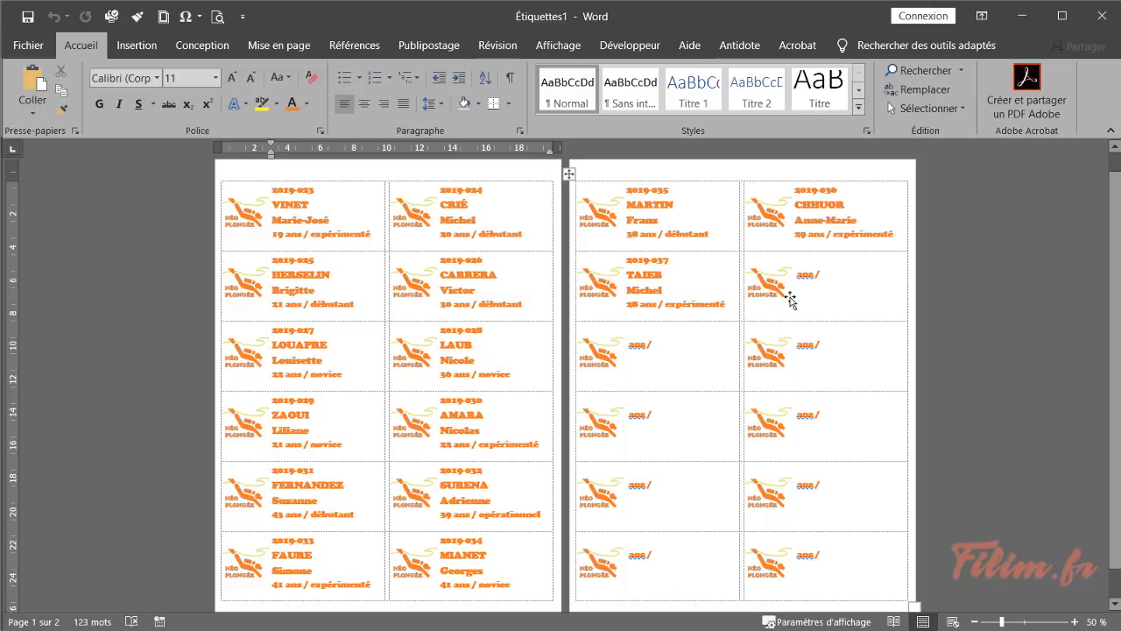
left_click_drag(835, 283, 823, 561)
left_click(712, 370)
left_click_drag(706, 444, 698, 546)
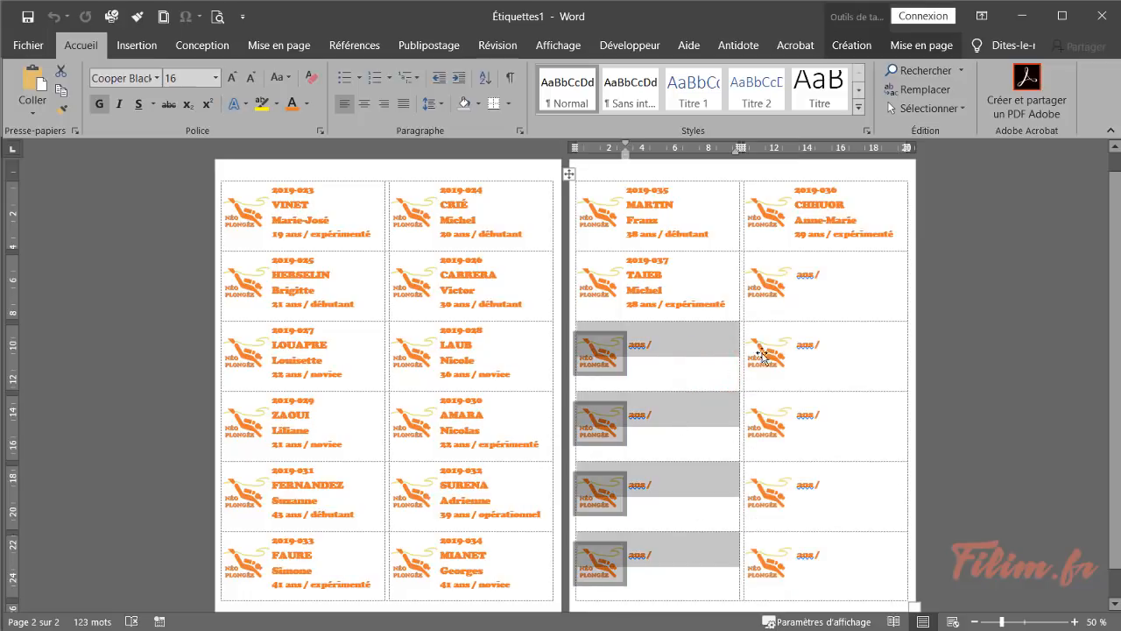
left_click(996, 301)
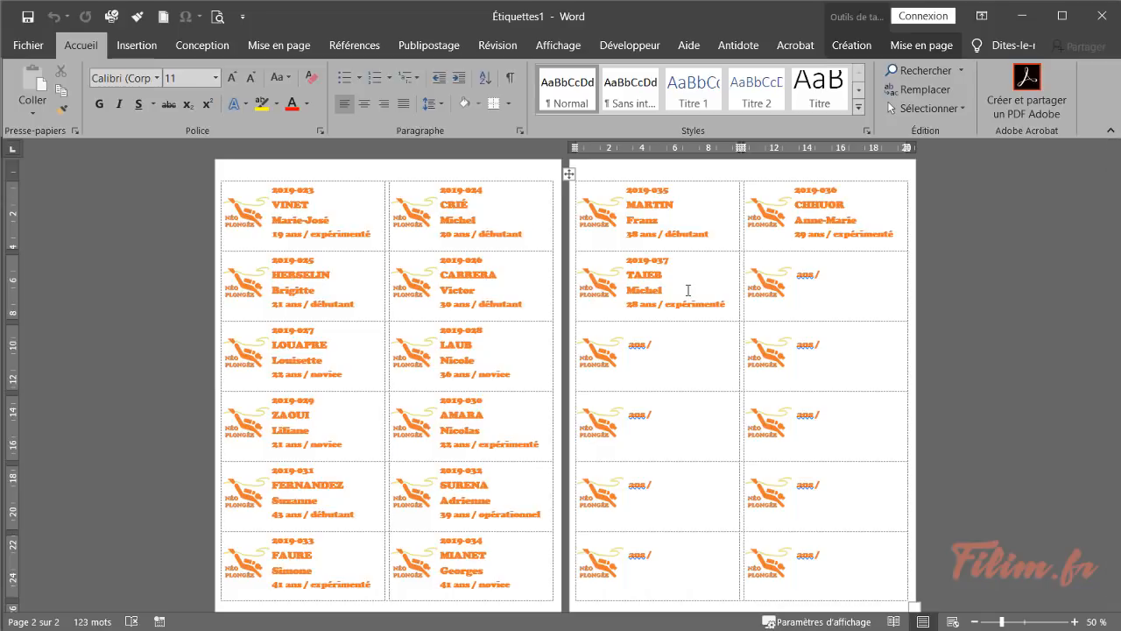
Step: Save the merged badges as "étiquette sortie 30 mars 19 fusion.docx" in the same folder and close the Word documents
key("F12")
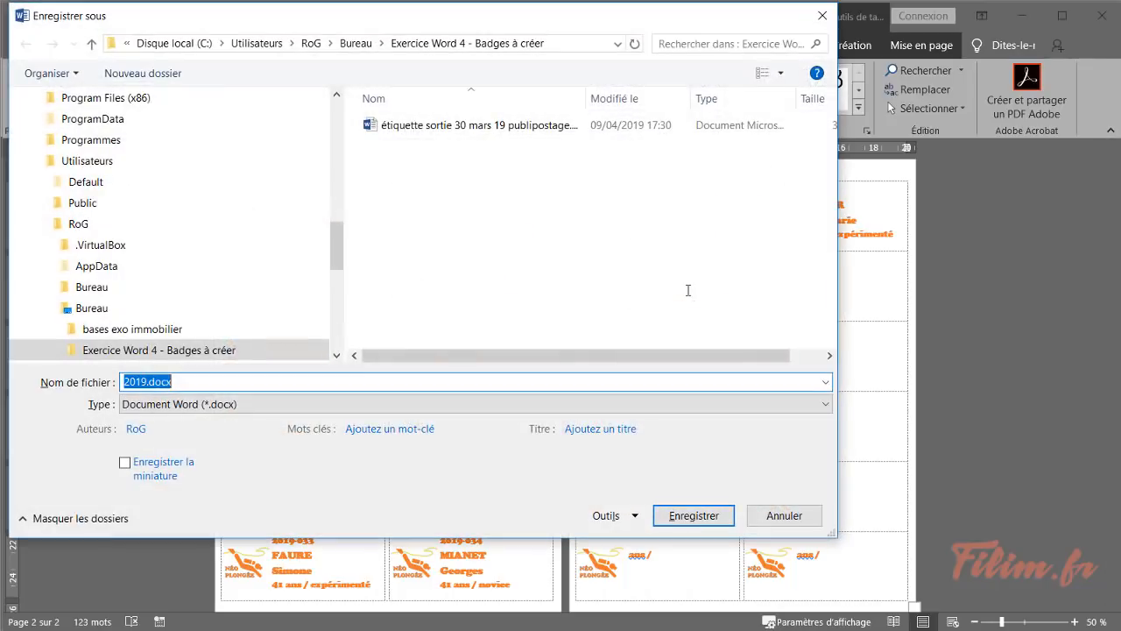
left_click(459, 128)
left_click(286, 383)
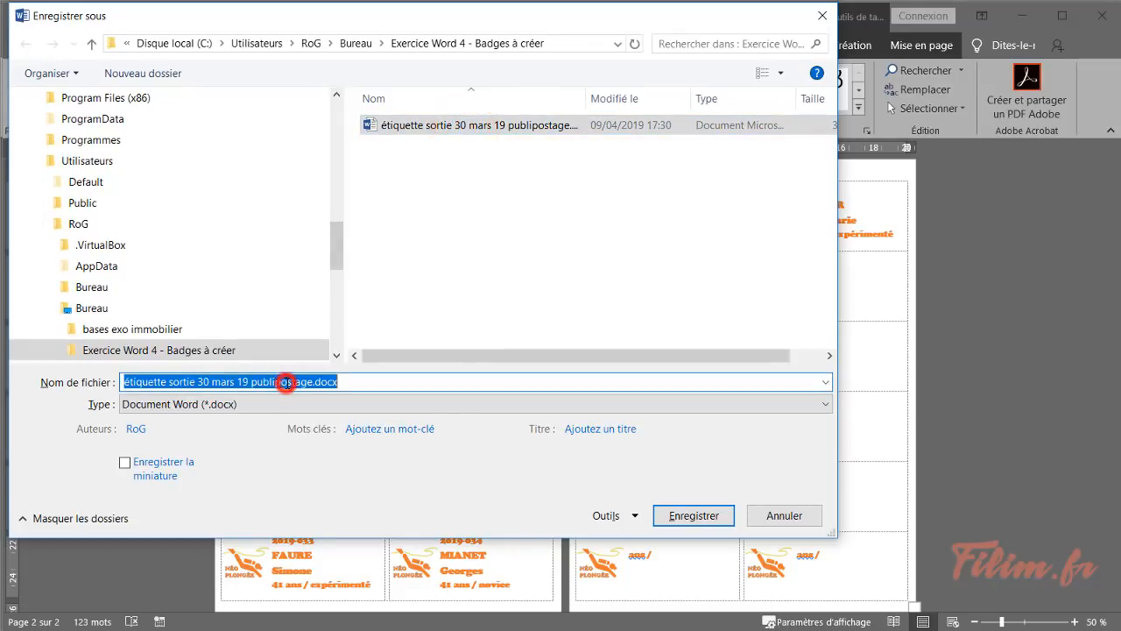
left_click_drag(280, 388, 255, 391)
type("fusion")
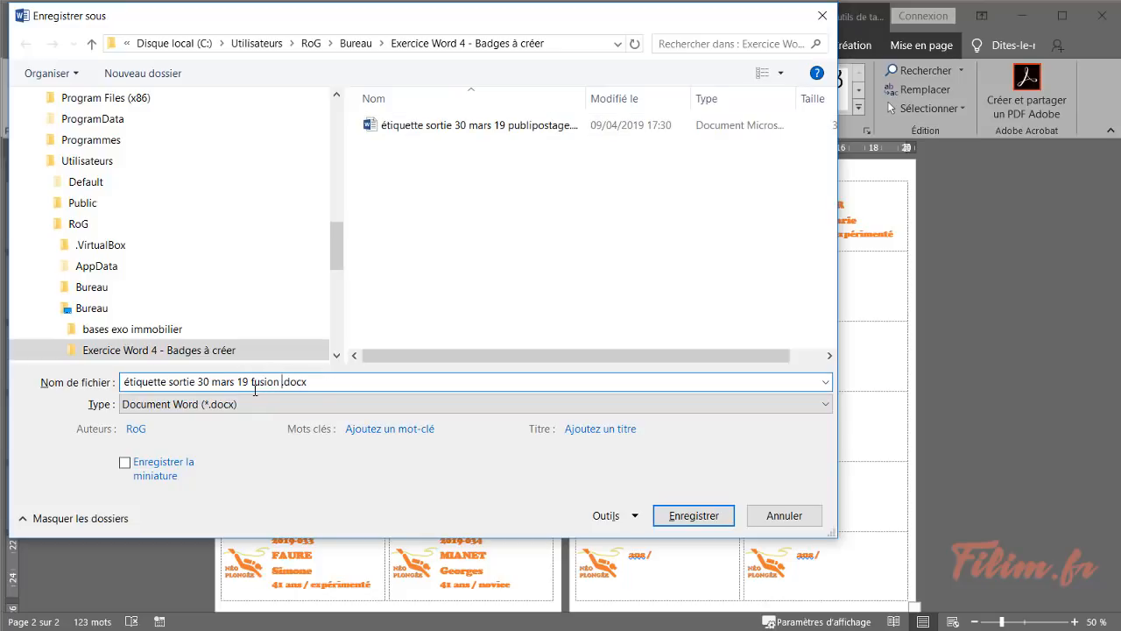
key("Return")
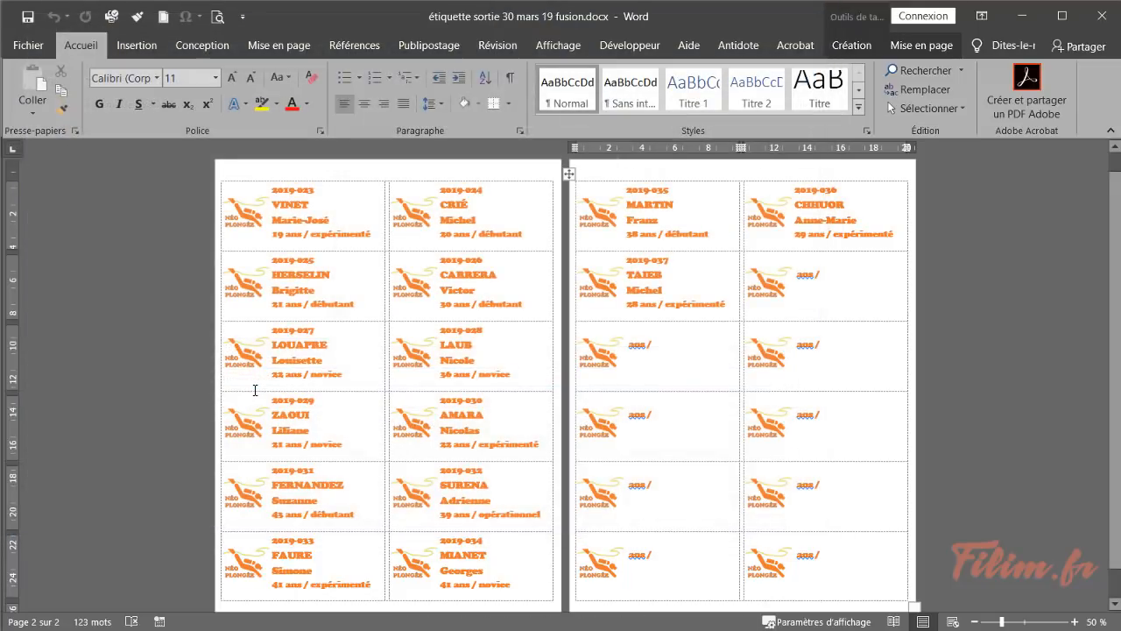
left_click(1095, 29)
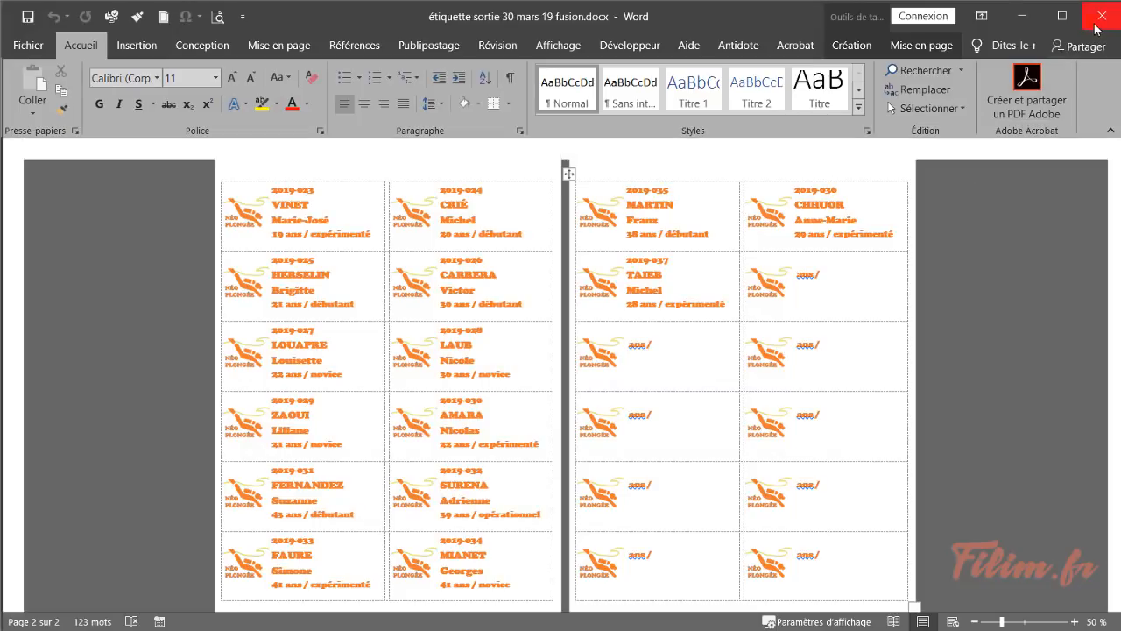
left_click(1099, 15)
Step: Switch to File Explorer and check the publipostage, fusion and BDD files in the "Exercice Word 4 - Badges à créer" folder
left_click(442, 369)
left_click(341, 398)
left_click_drag(366, 301, 288, 325)
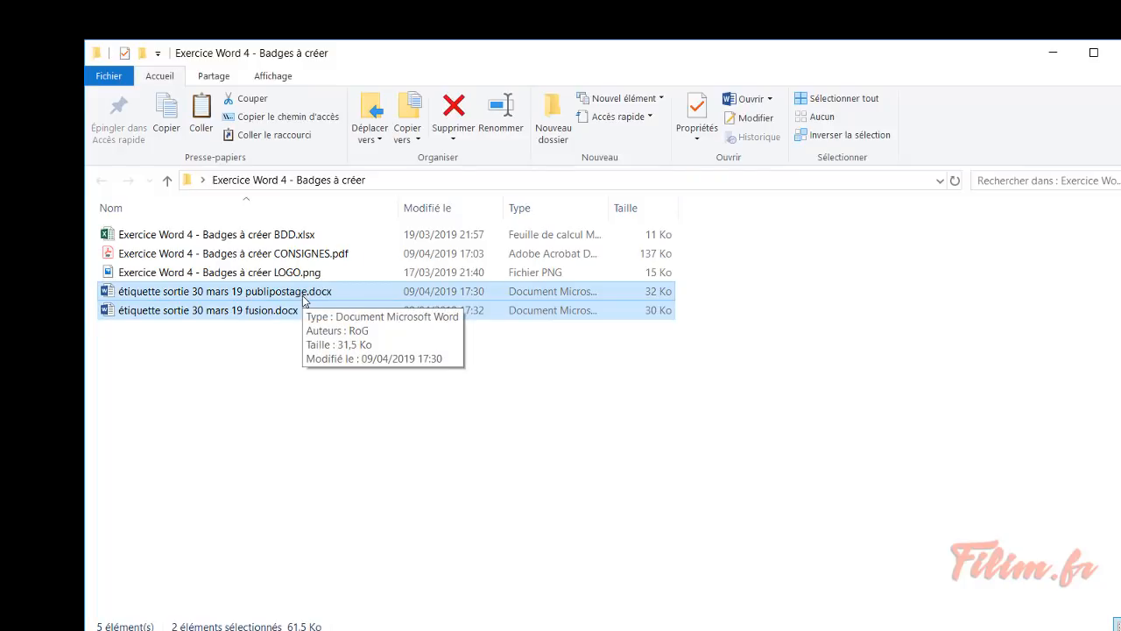
left_click(303, 294)
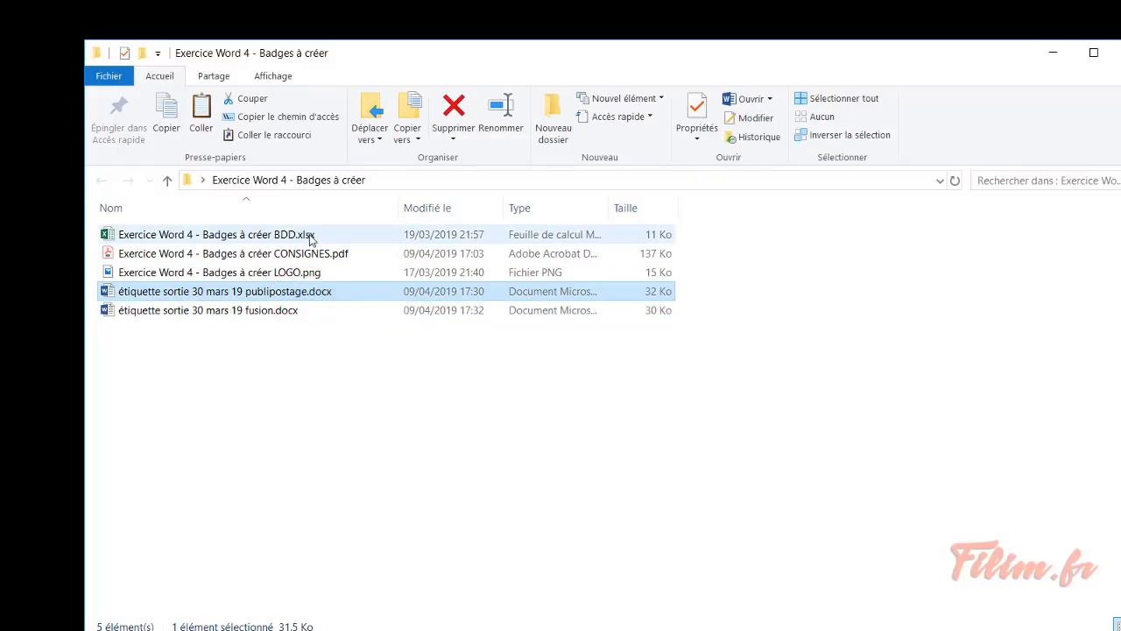
left_click(310, 236)
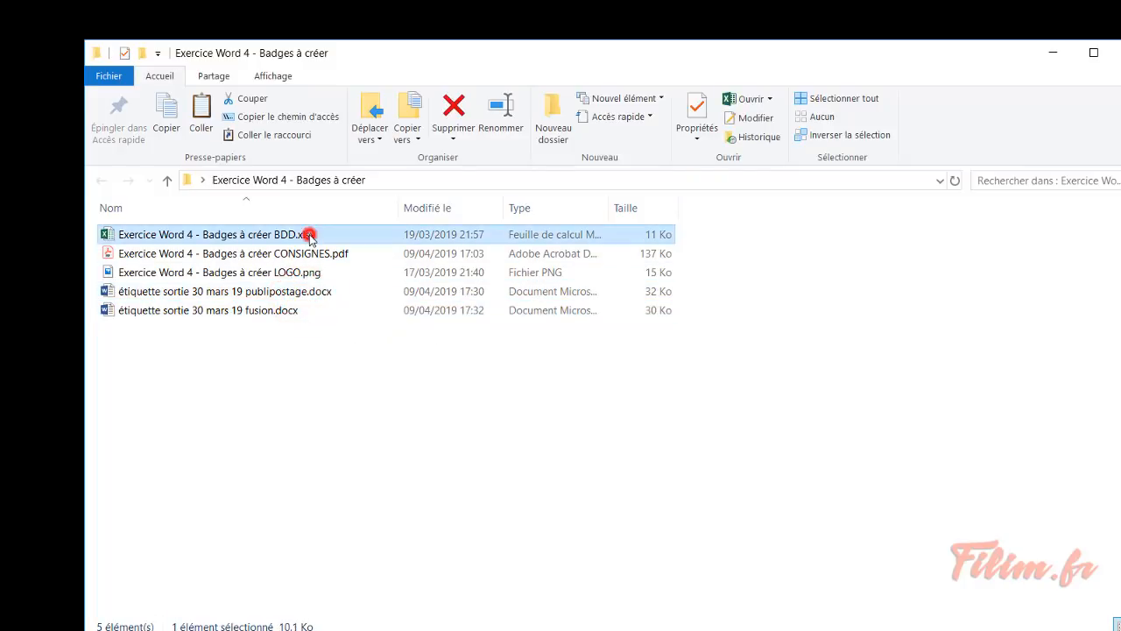
left_click(267, 314)
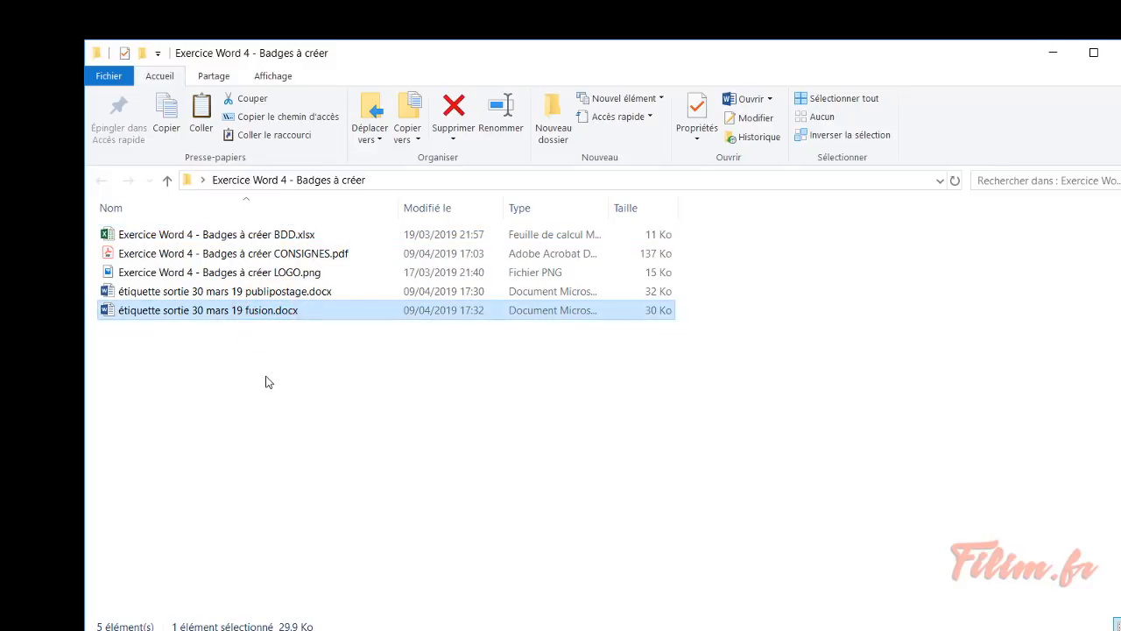